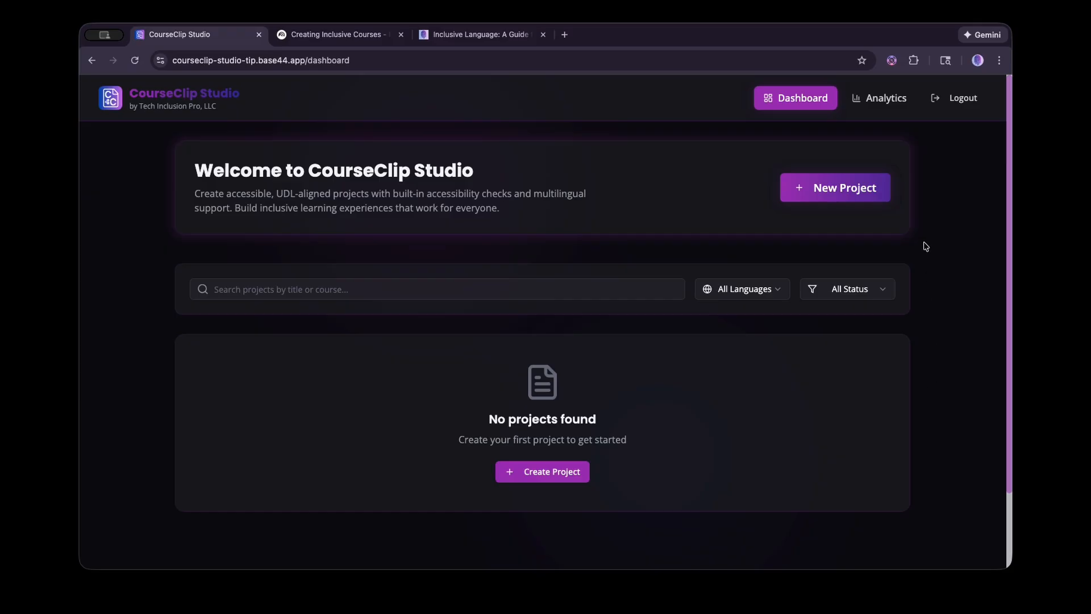
# Look over the Analytics page, then the dashboard's project search field and its language and status filter options.
pyautogui.click(869, 101)
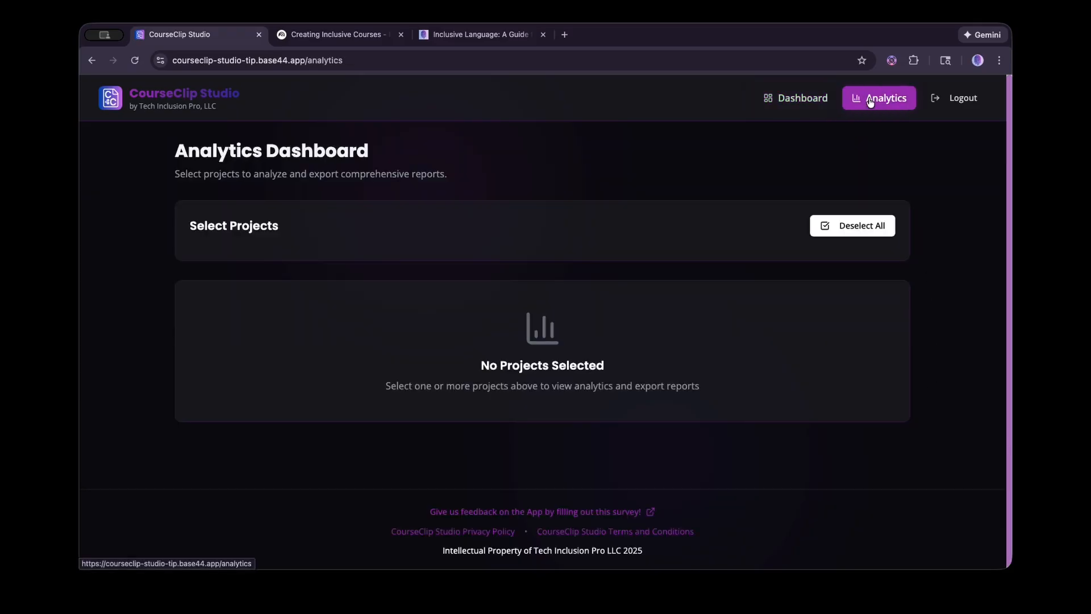
pyautogui.click(800, 99)
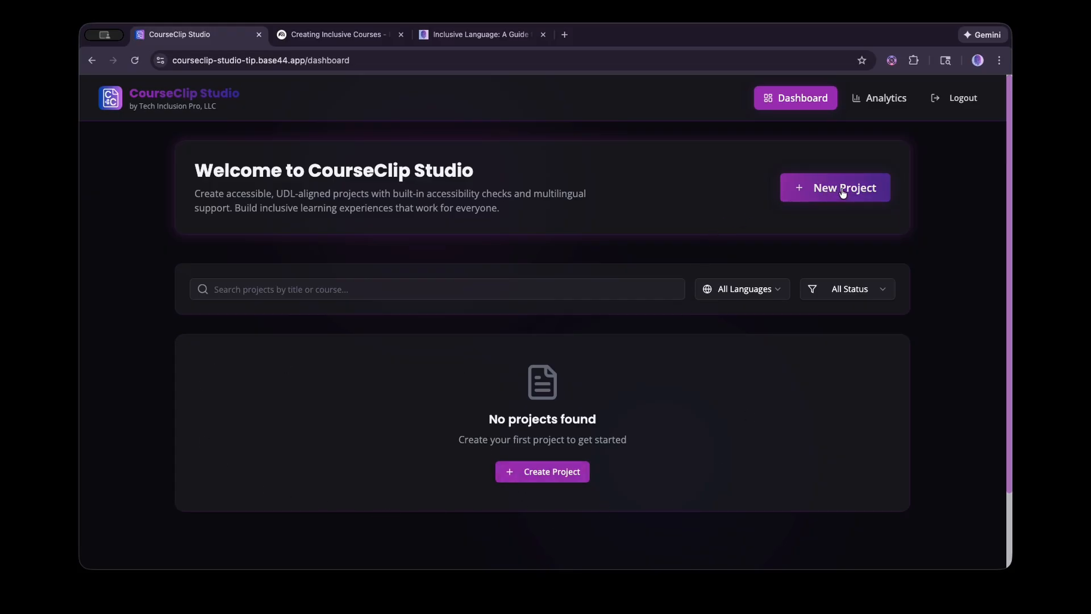
pyautogui.click(343, 285)
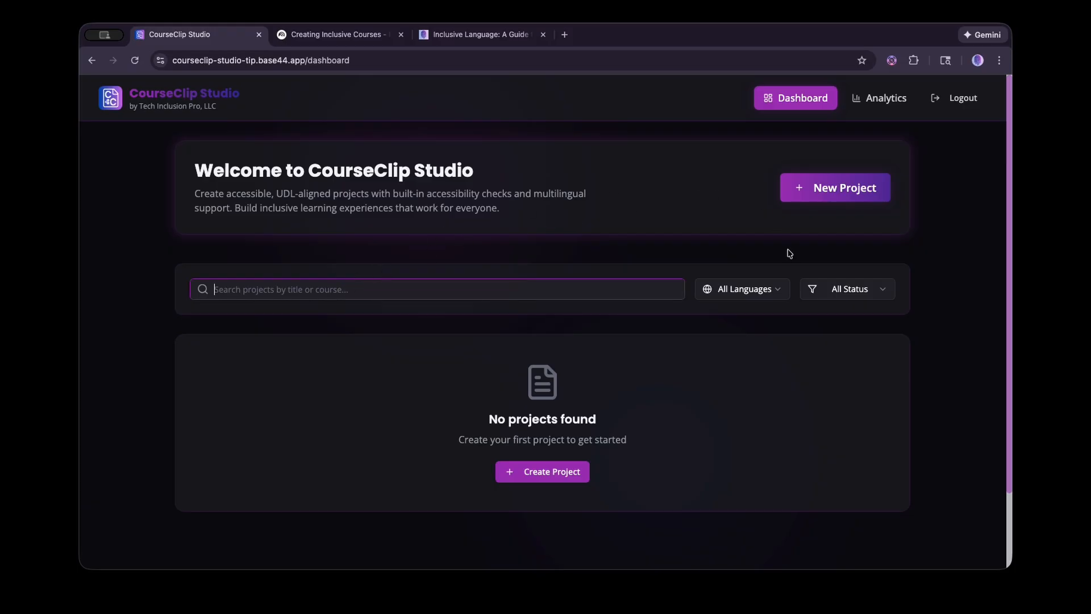
pyautogui.click(775, 295)
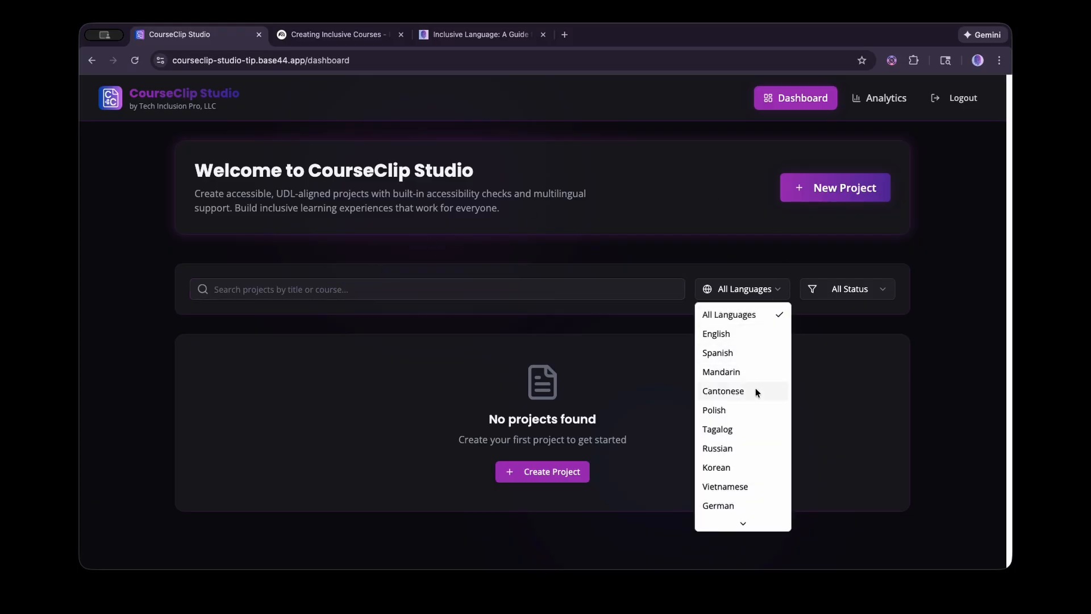
pyautogui.click(869, 290)
pyautogui.click(870, 290)
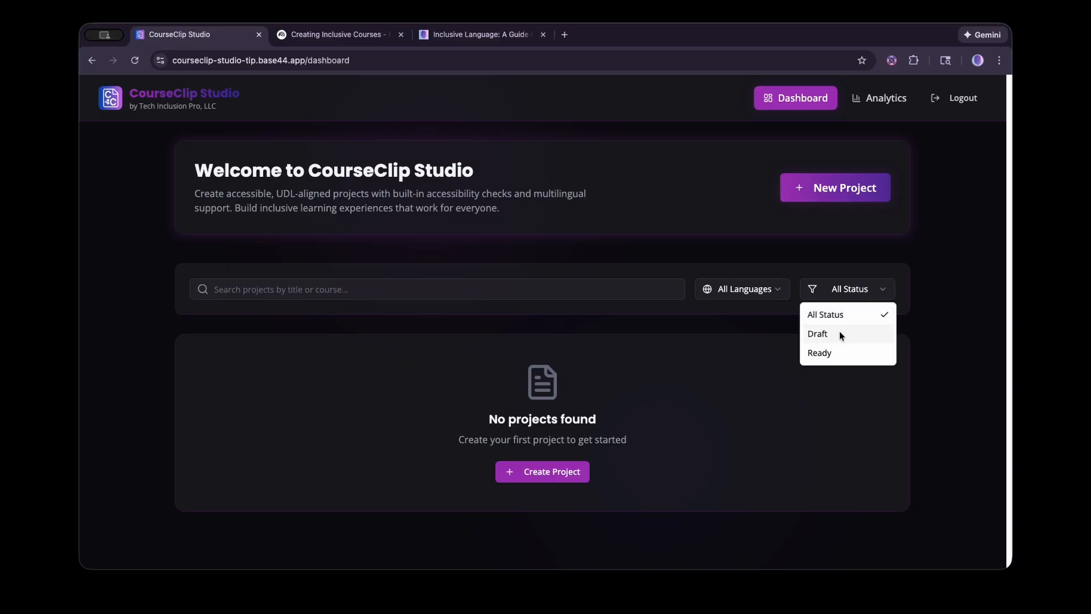
pyautogui.click(914, 292)
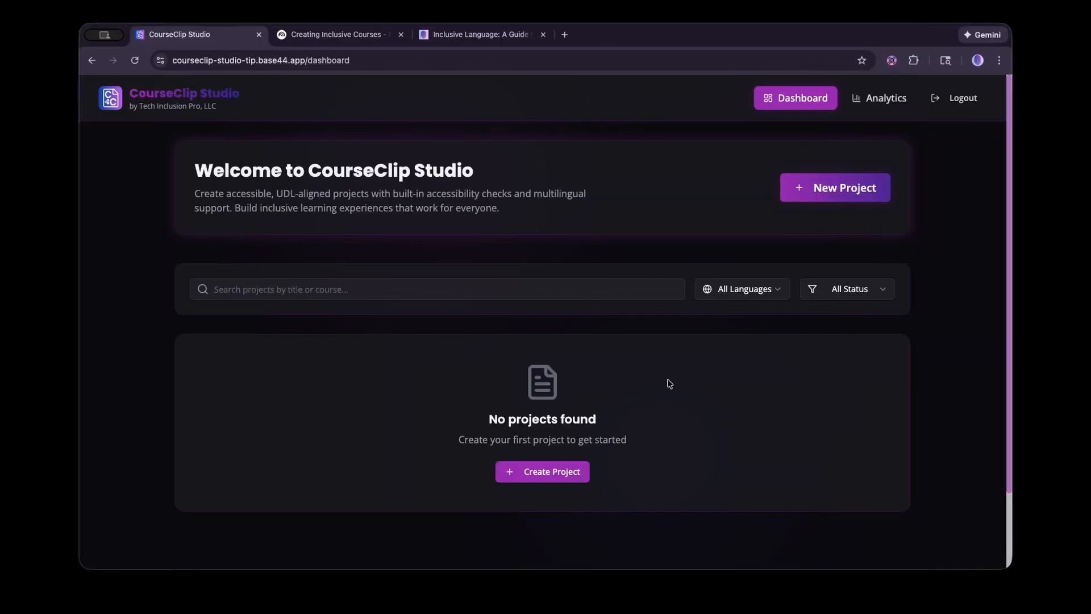
# Start a new project titled "Inclusive Workshops" with "Workshop" as its course context.
pyautogui.click(828, 189)
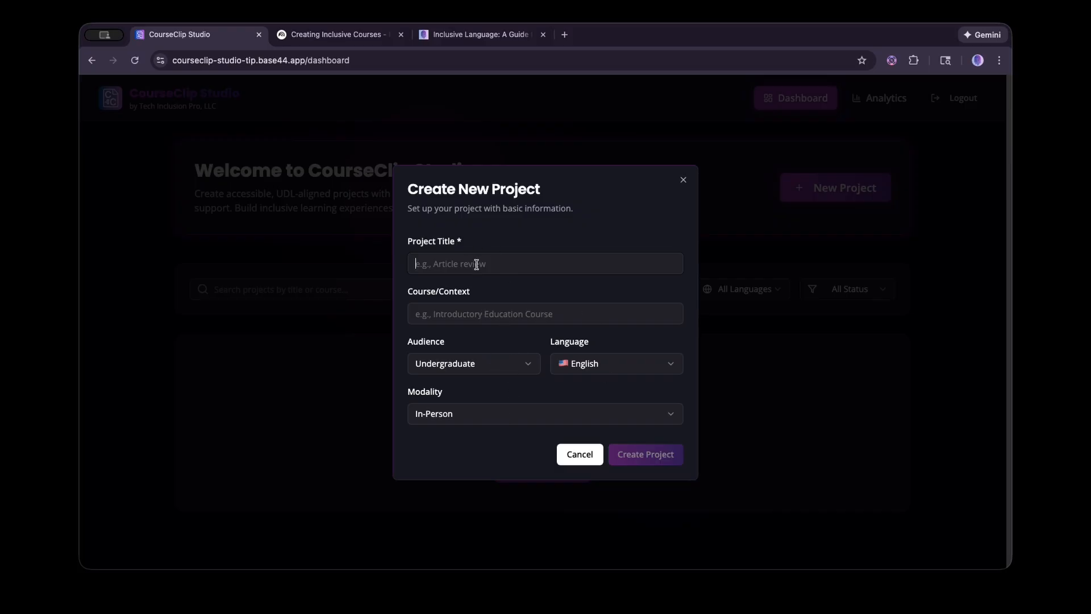
pyautogui.write('Inclusiv')
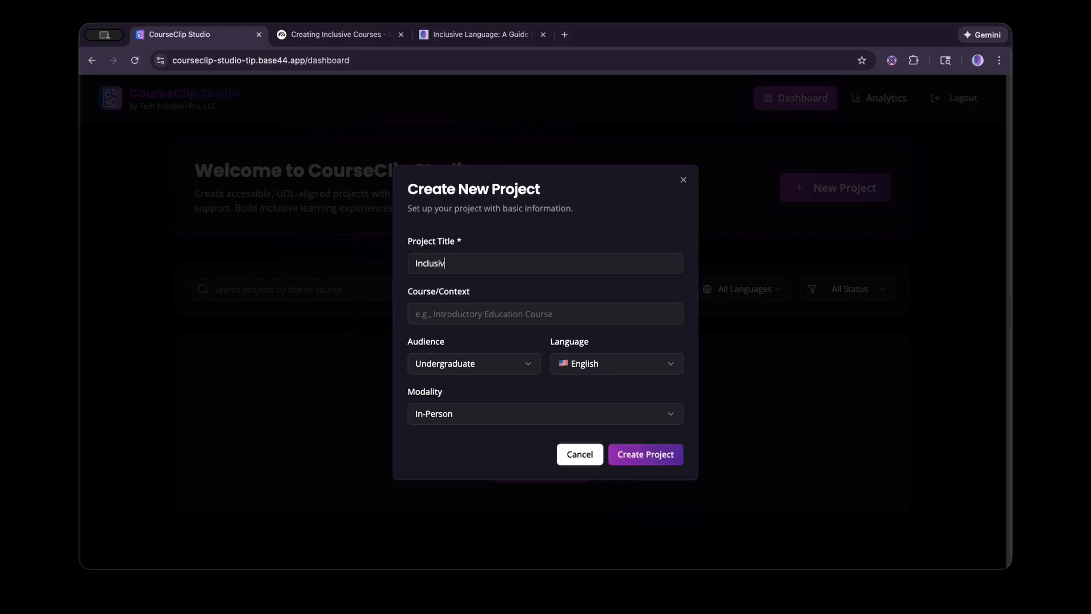
pyautogui.write('e Workshops')
pyautogui.click(493, 316)
pyautogui.write('Workshop')
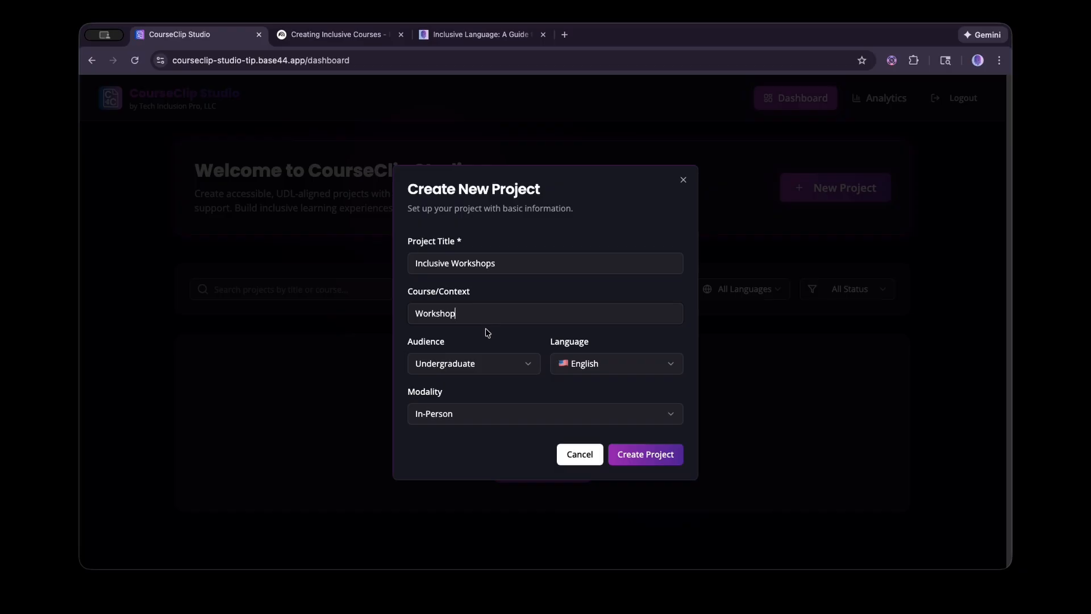
# Set the new project's audience to Coaching and its modality to Hybrid, and create the project.
pyautogui.click(508, 368)
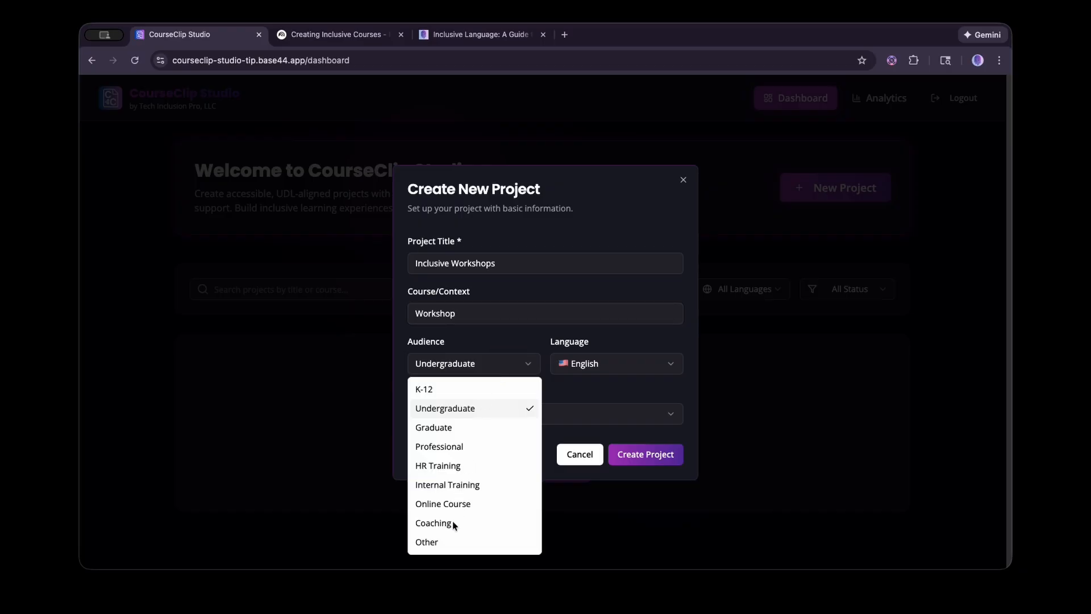
pyautogui.click(436, 523)
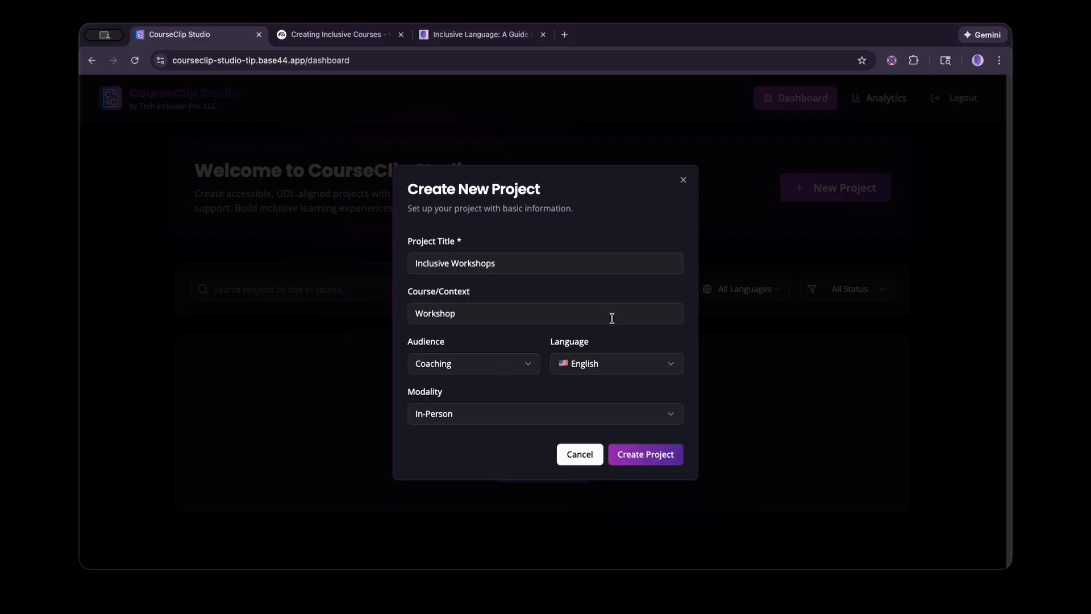
pyautogui.click(485, 415)
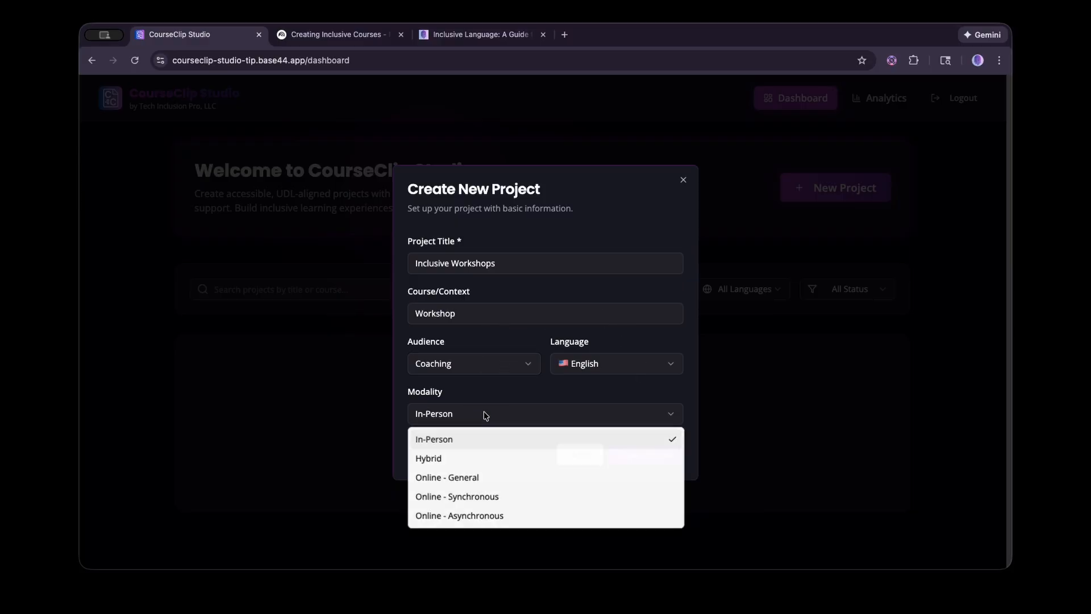
pyautogui.click(454, 459)
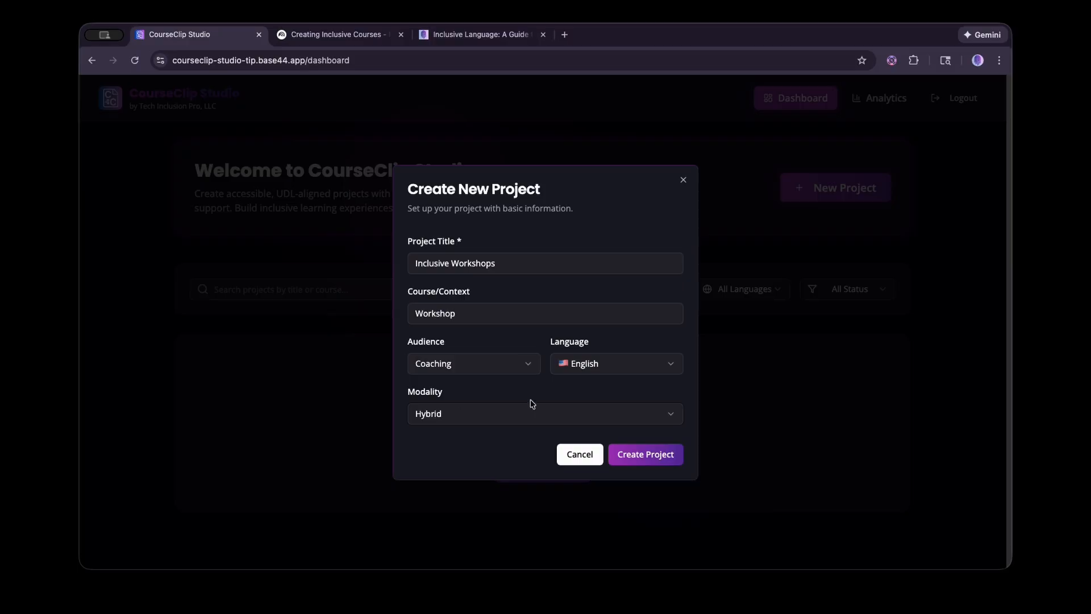
pyautogui.click(642, 458)
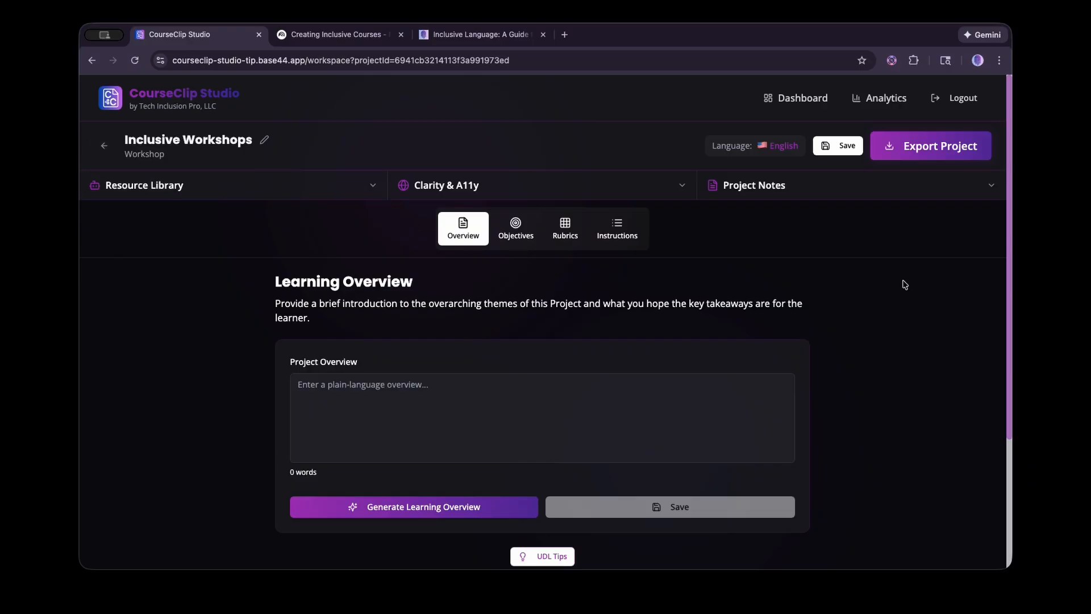
# Return to the dashboard and view the Inclusive Workshops project's status choices and available project actions.
pyautogui.click(104, 145)
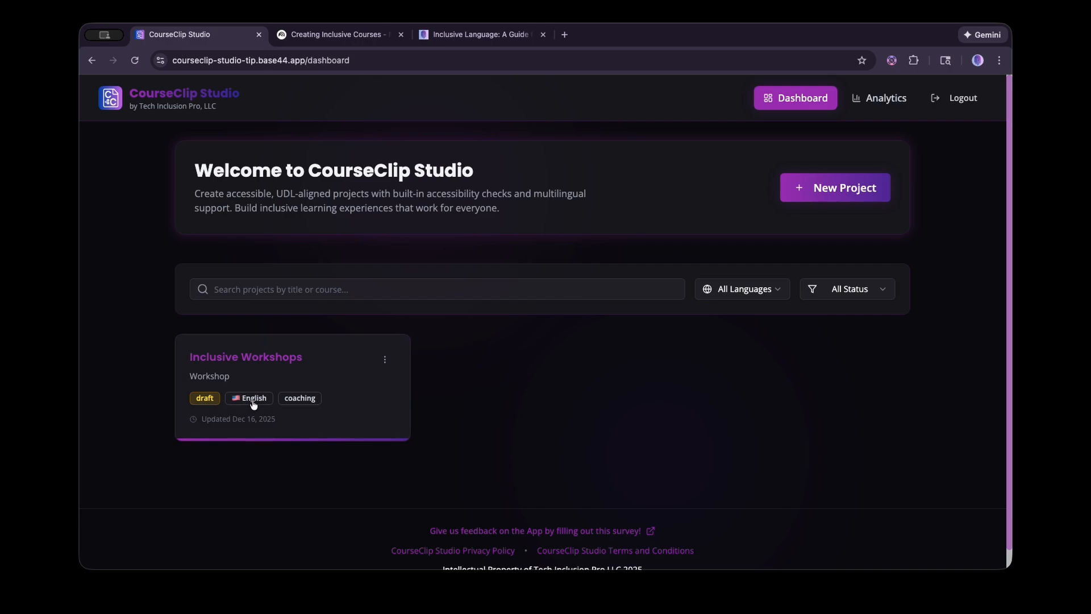
pyautogui.click(210, 401)
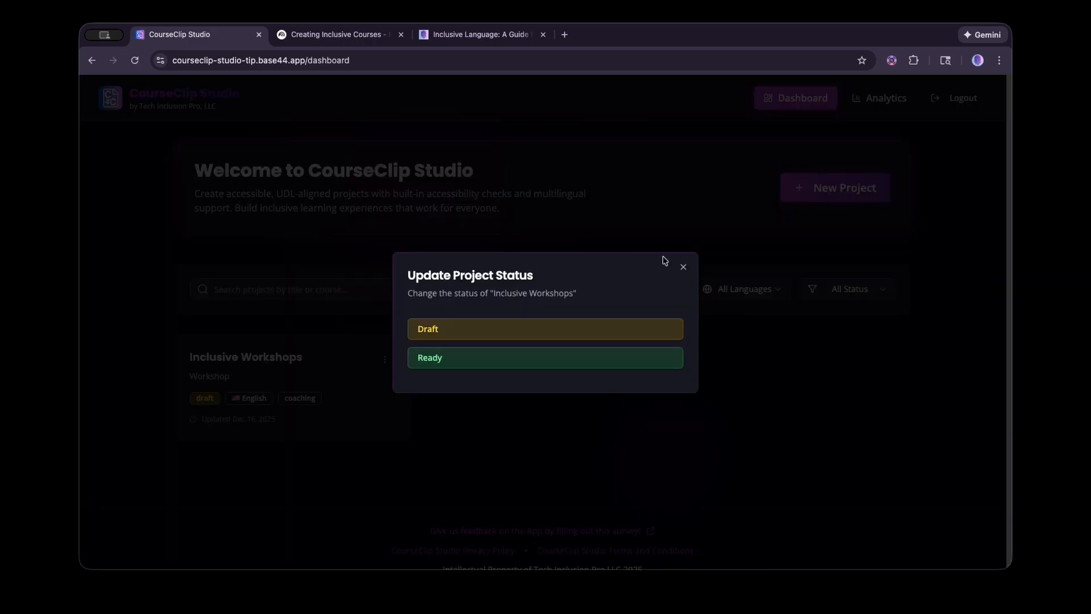
pyautogui.click(390, 370)
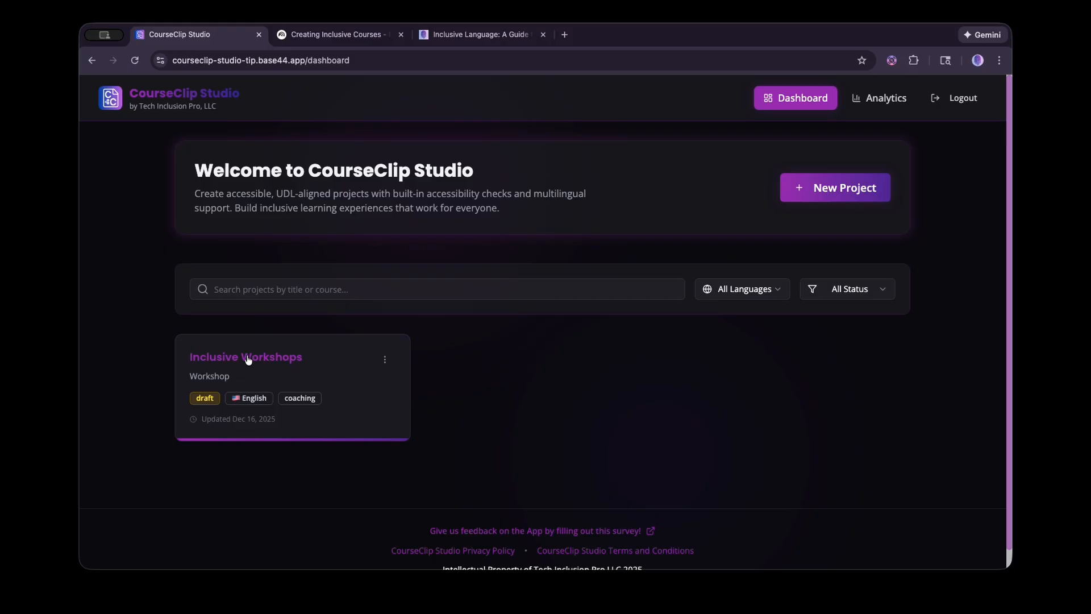
pyautogui.click(384, 360)
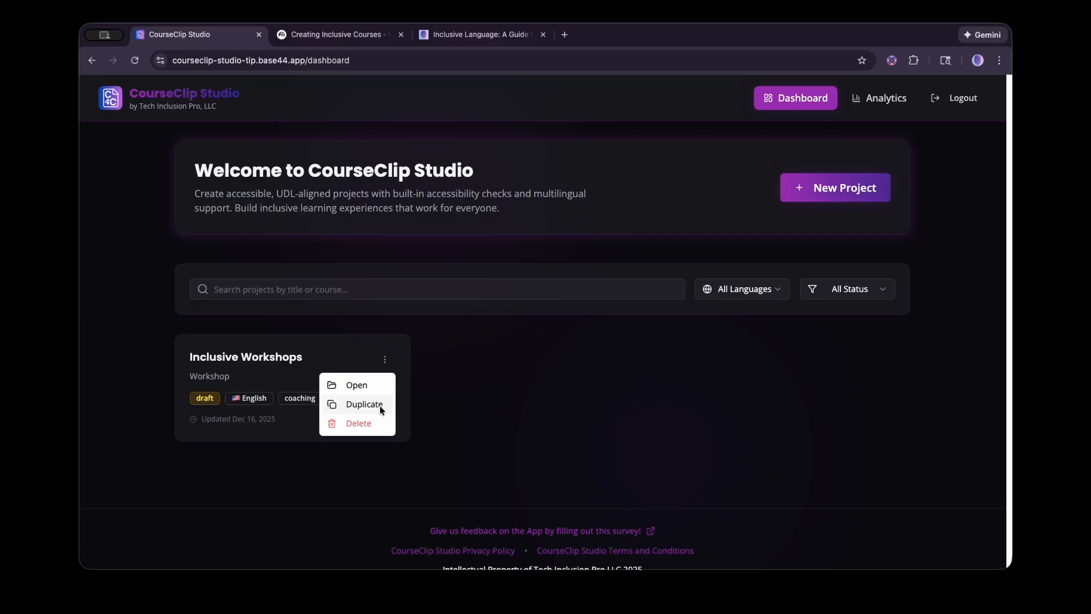
pyautogui.click(499, 390)
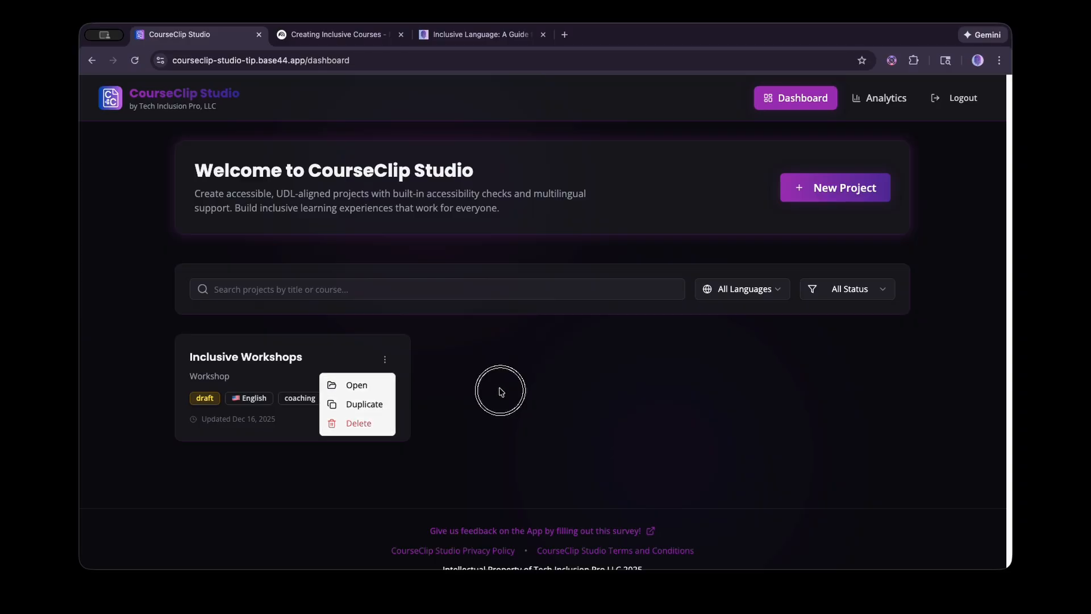
# Open the Inclusive Workshops project and expand its Resource Library.
pyautogui.click(260, 362)
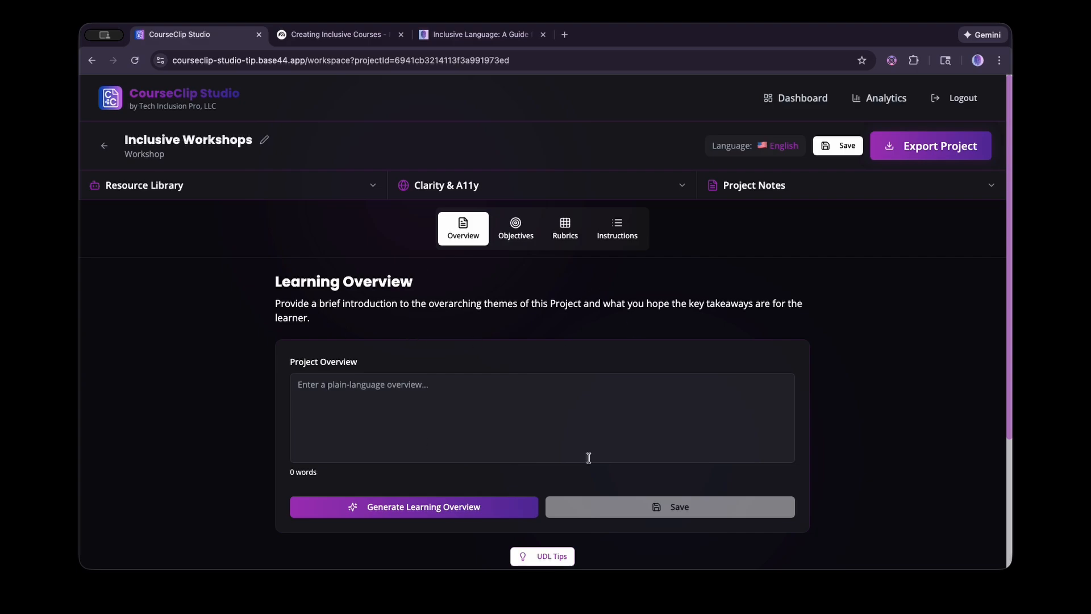
pyautogui.click(457, 396)
pyautogui.click(310, 189)
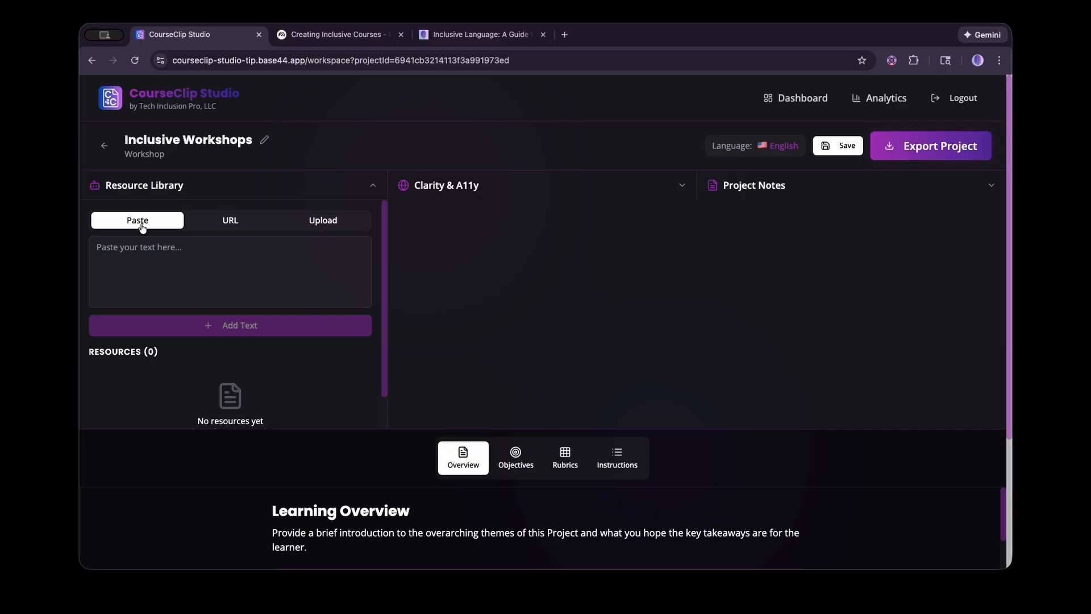
# View the Resource Library's URL and file upload options, and return to the option for pasting text.
pyautogui.click(244, 220)
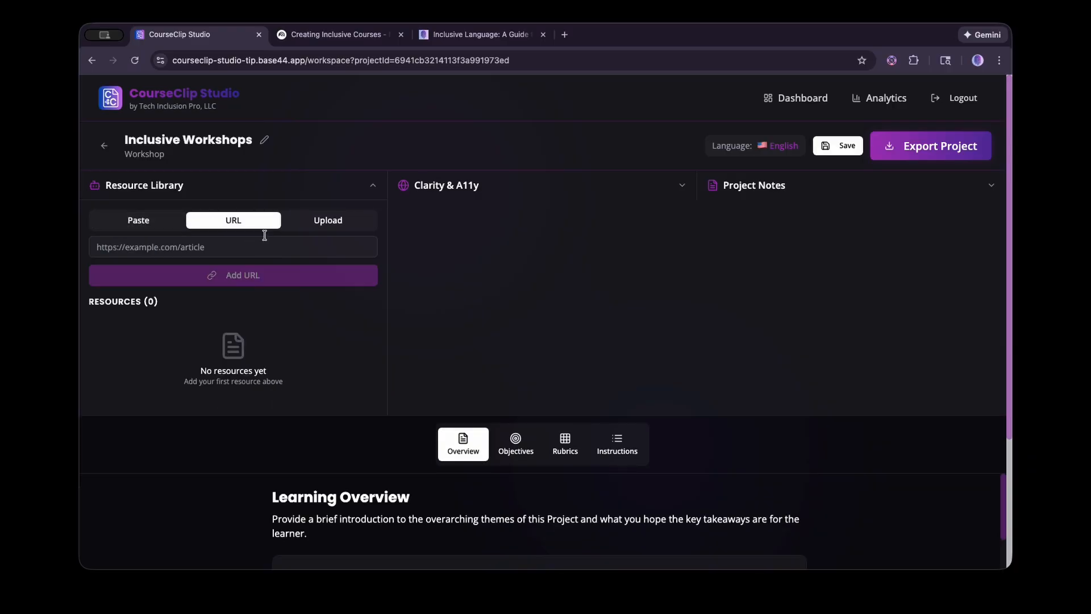
pyautogui.click(324, 222)
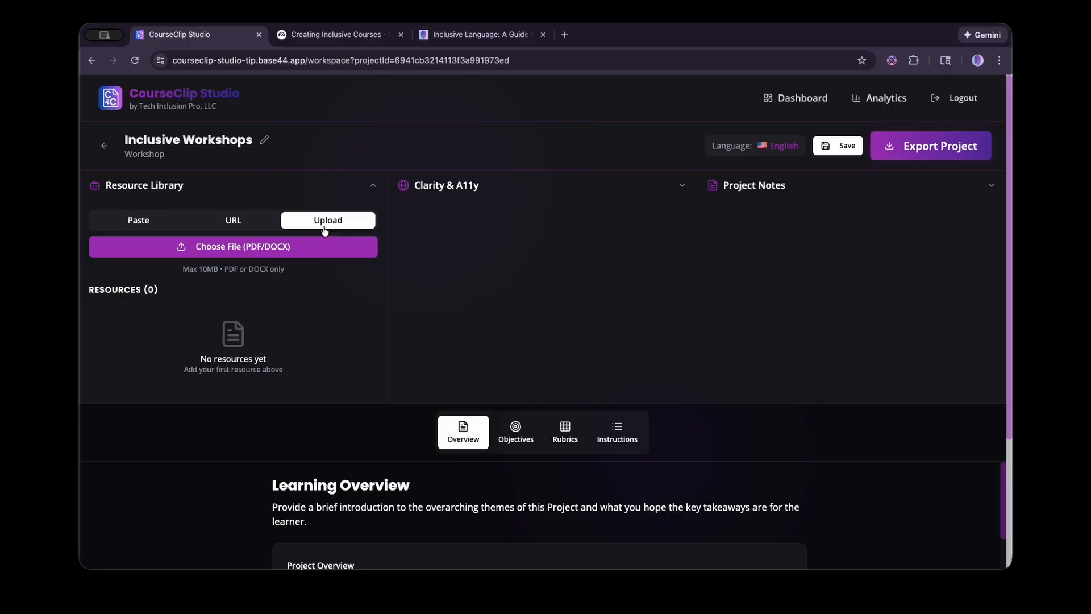
pyautogui.click(109, 224)
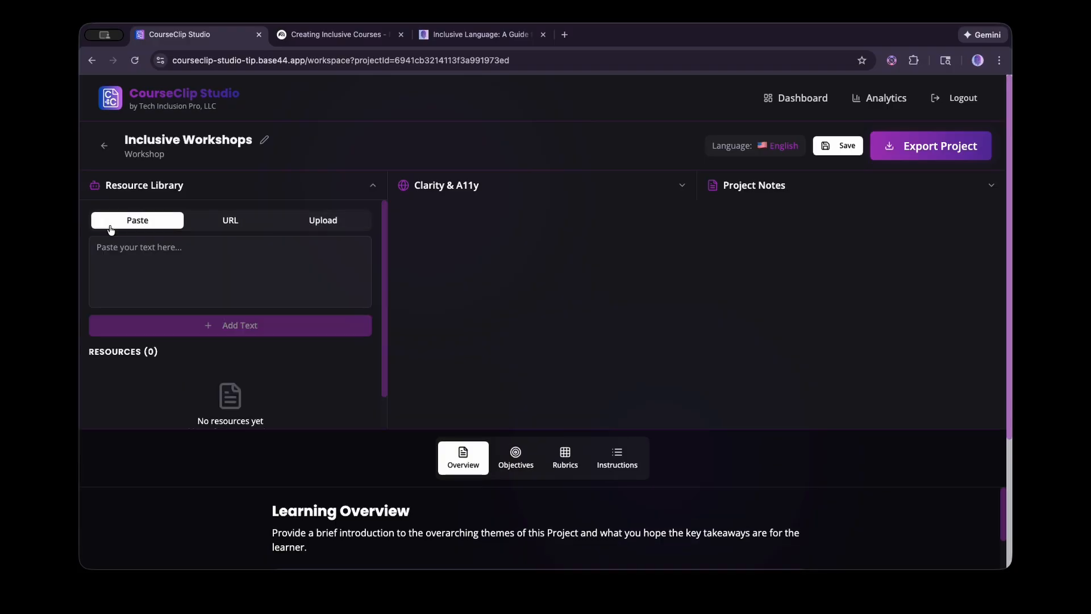
# Copy the "Why Inclusive Language Should Be a Priority in Training" section from the inclusive language article and add it as a pasted text resource.
pyautogui.click(461, 42)
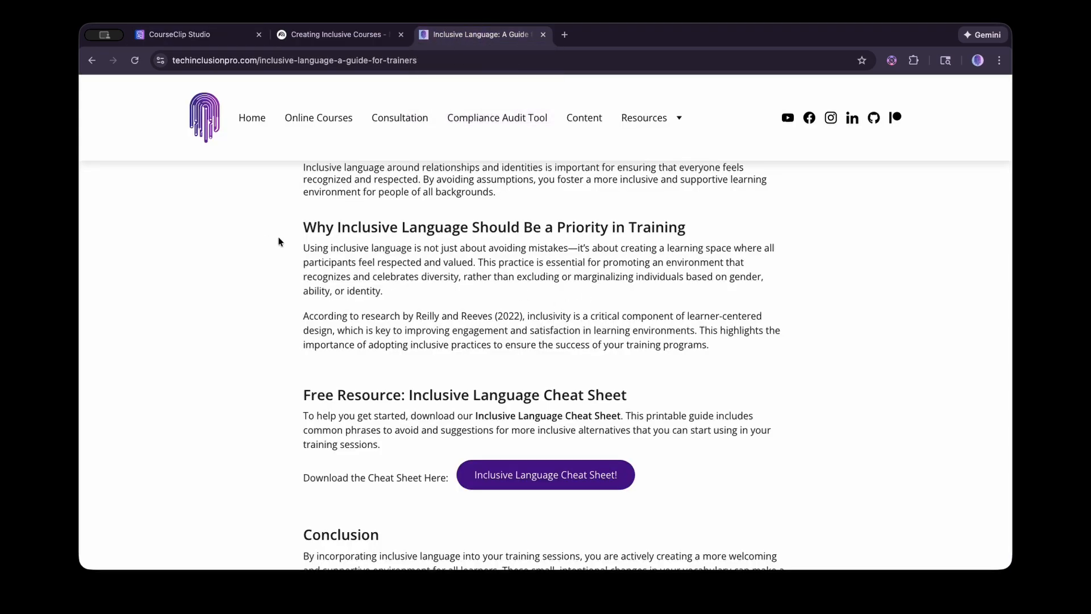
pyautogui.moveTo(302, 227); pyautogui.dragTo(720, 353)
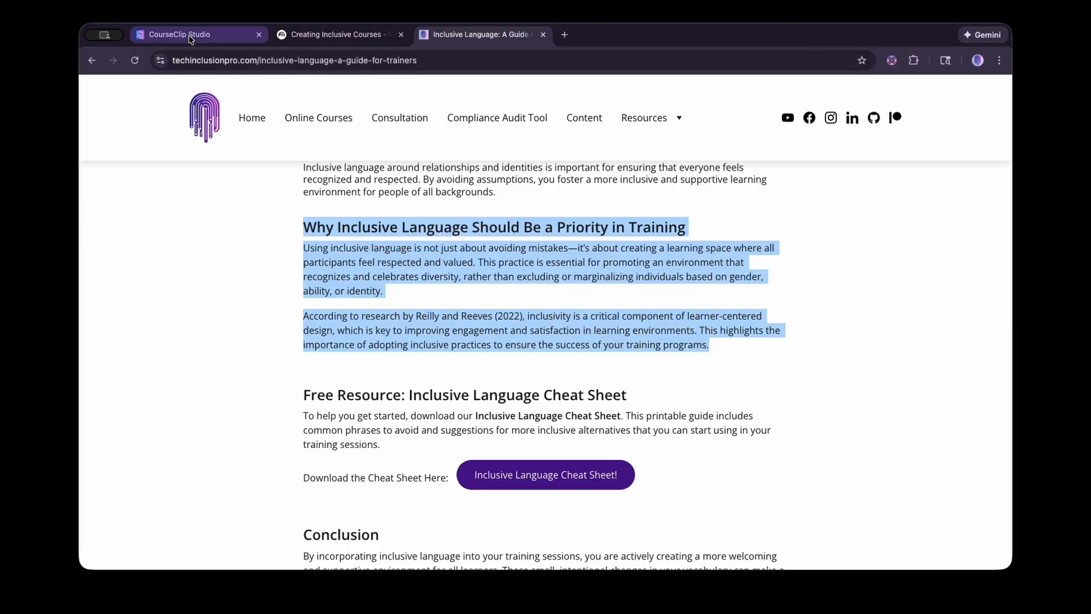
pyautogui.click(221, 35)
pyautogui.click(200, 270)
pyautogui.hotkey('ctrl', 'v')
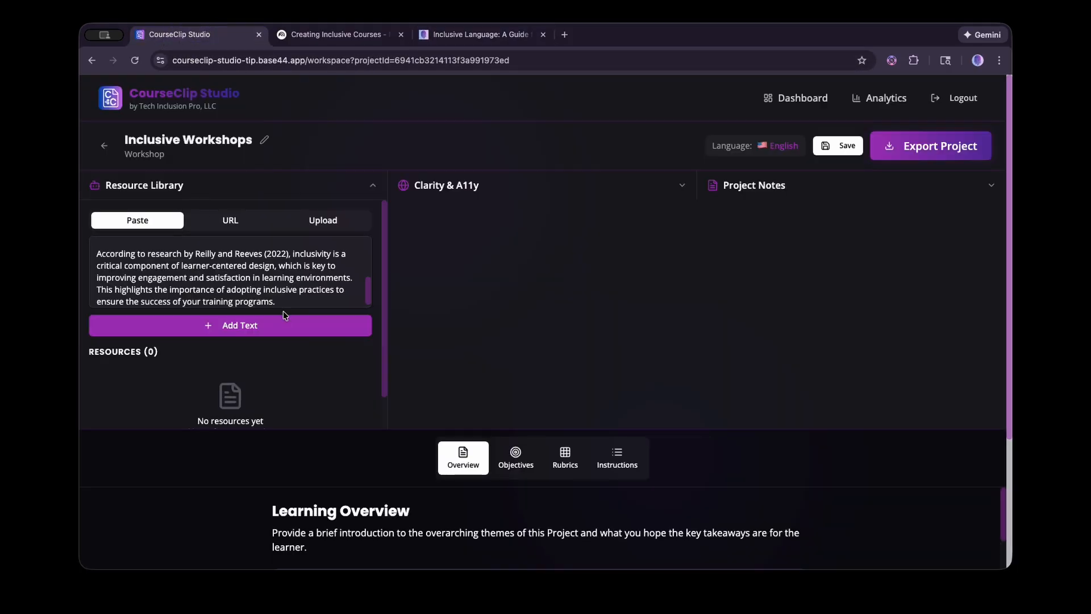
pyautogui.click(270, 333)
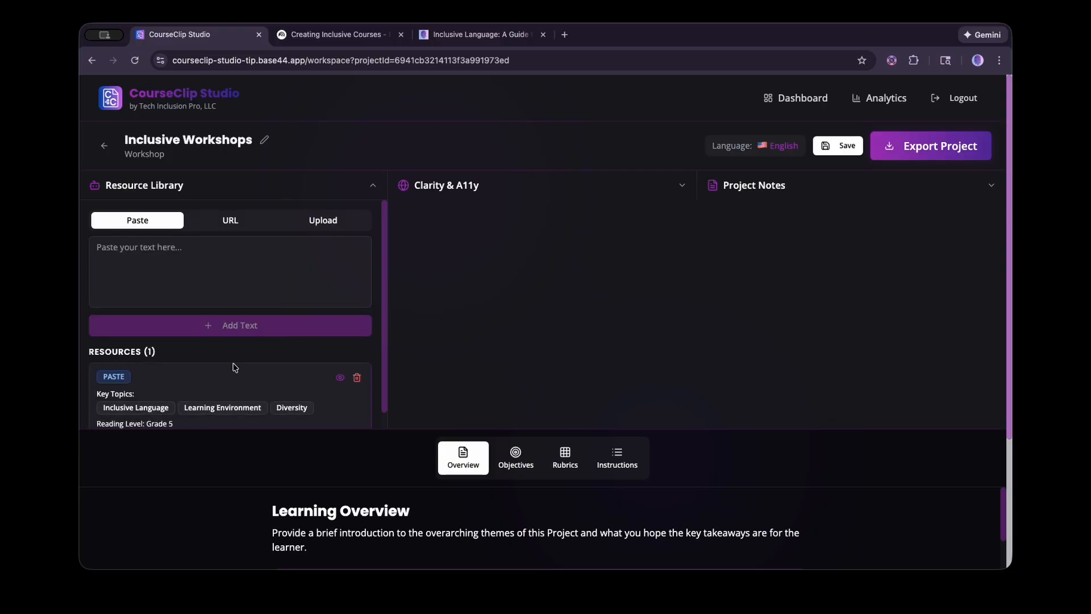
# Examine the pasted resource's key topics and reading level, and preview its full content.
pyautogui.scroll(-1, 234, 370)
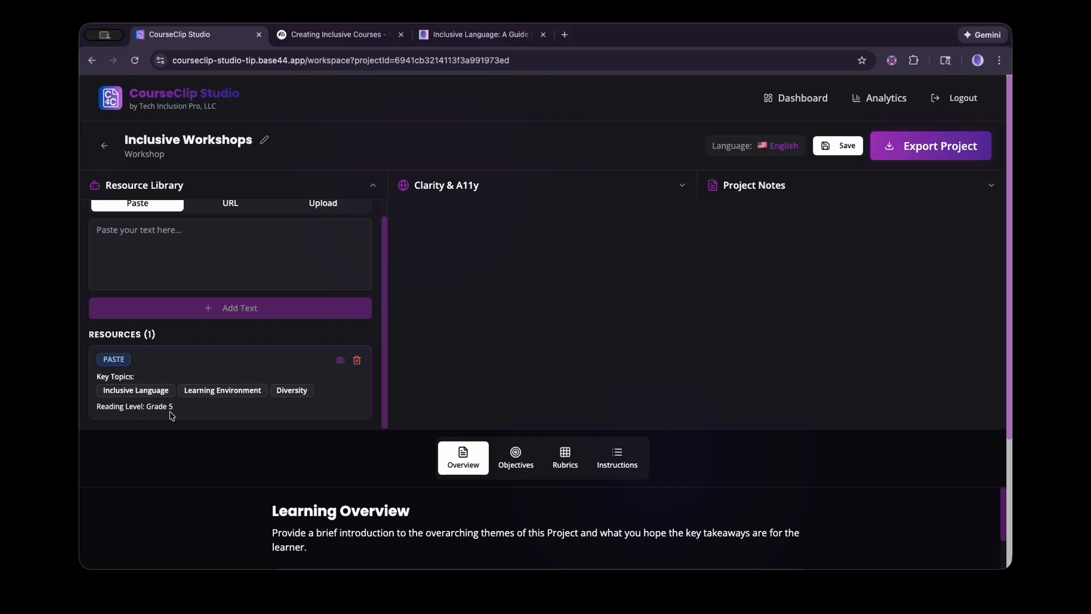
pyautogui.click(340, 360)
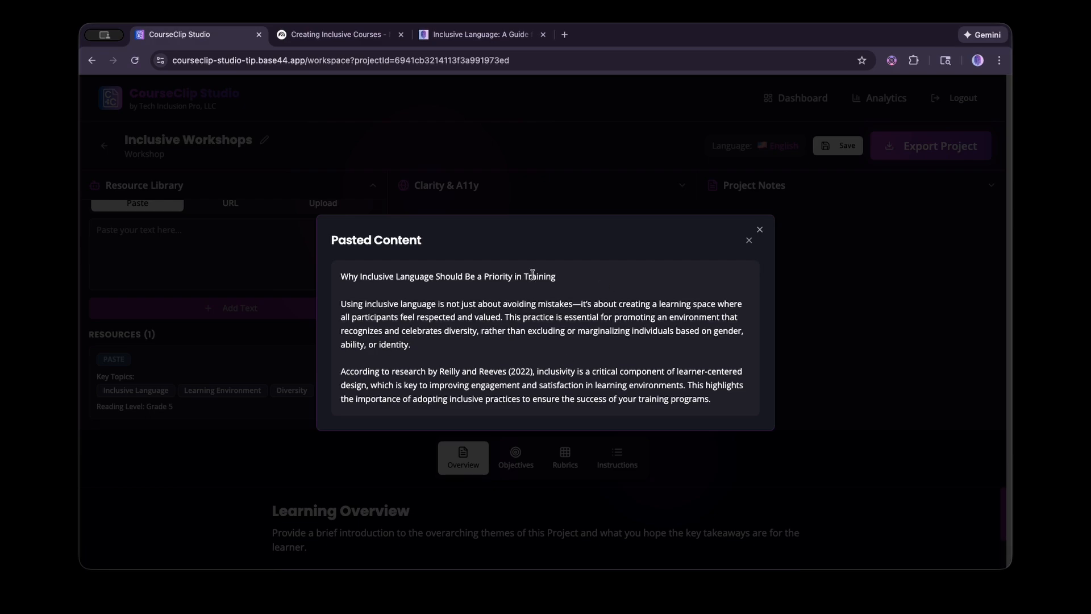
pyautogui.click(753, 238)
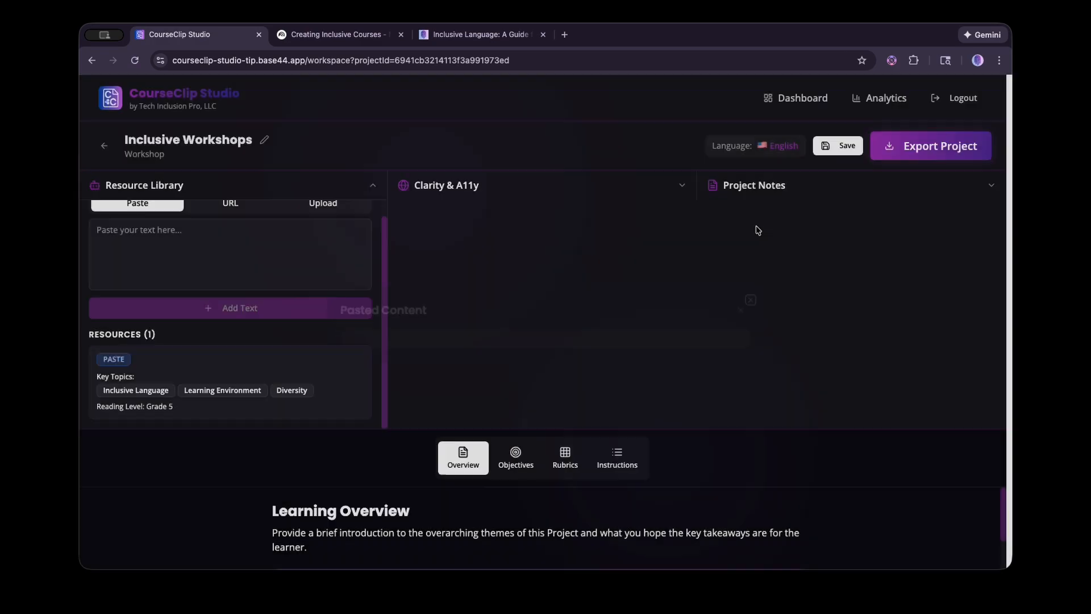
# Choose the URL resource option, and copy the Creating Inclusive Courses notebook's share link in NotebookLM with access set to Anyone with a link.
pyautogui.scroll(1, 239, 245)
pyautogui.click(233, 227)
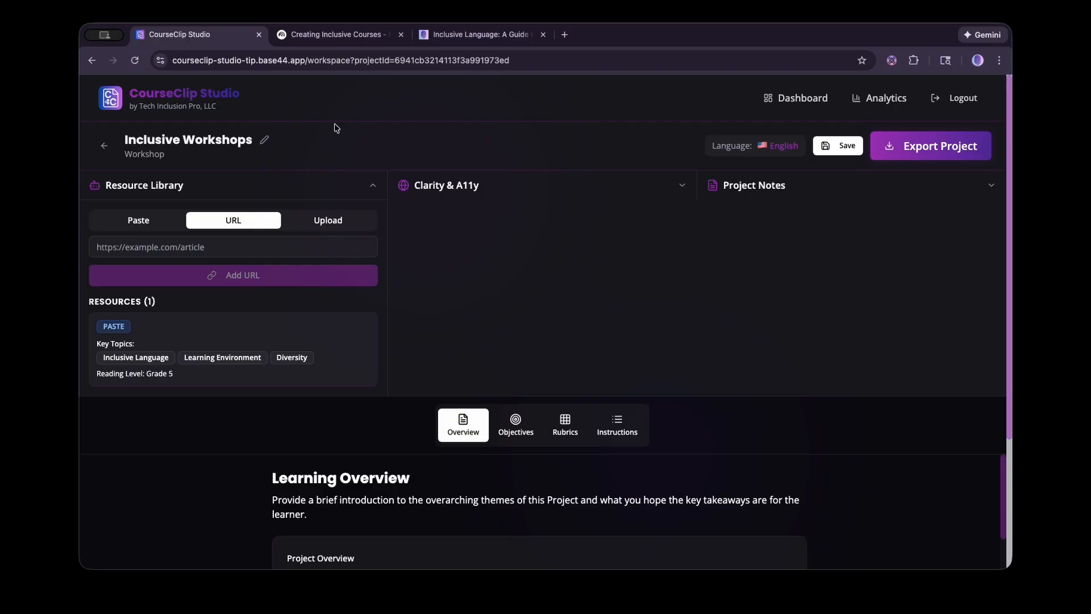
pyautogui.click(340, 39)
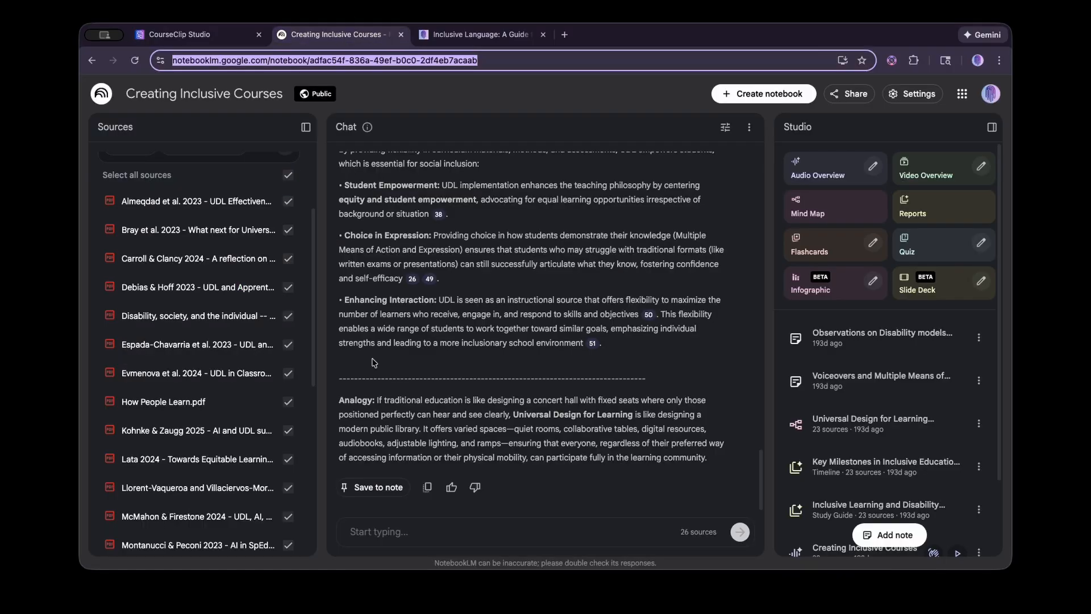
pyautogui.scroll(-4, 476, 338)
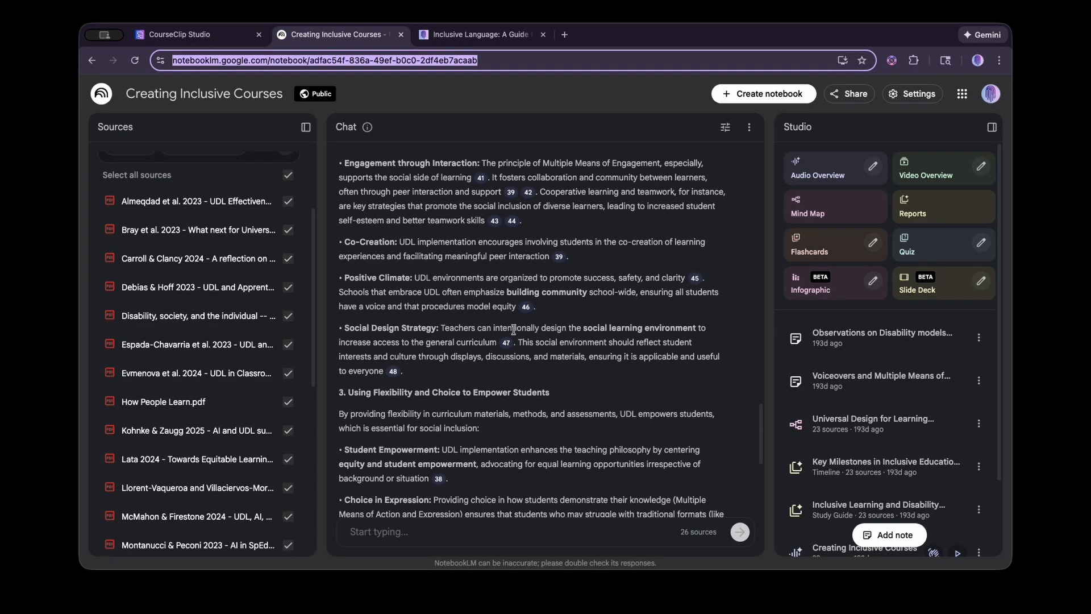
pyautogui.scroll(10, 489, 330)
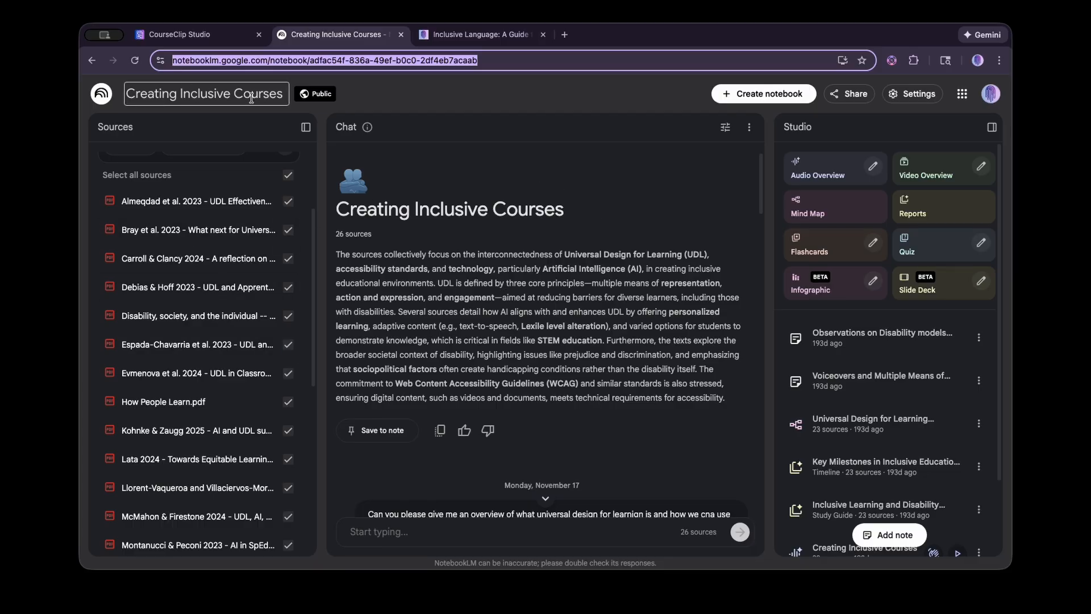
pyautogui.click(853, 102)
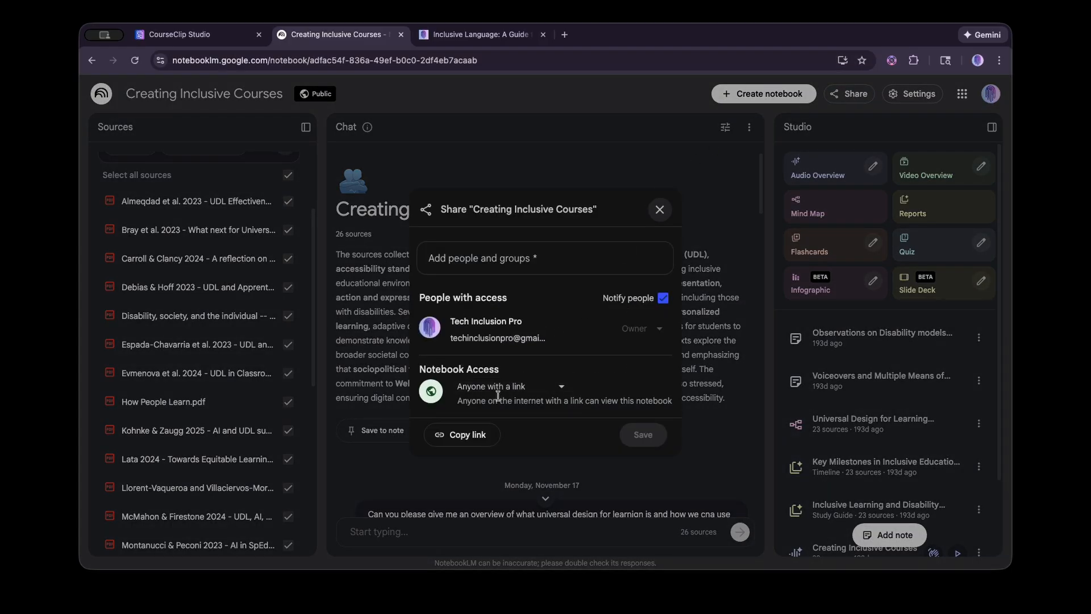
pyautogui.click(498, 394)
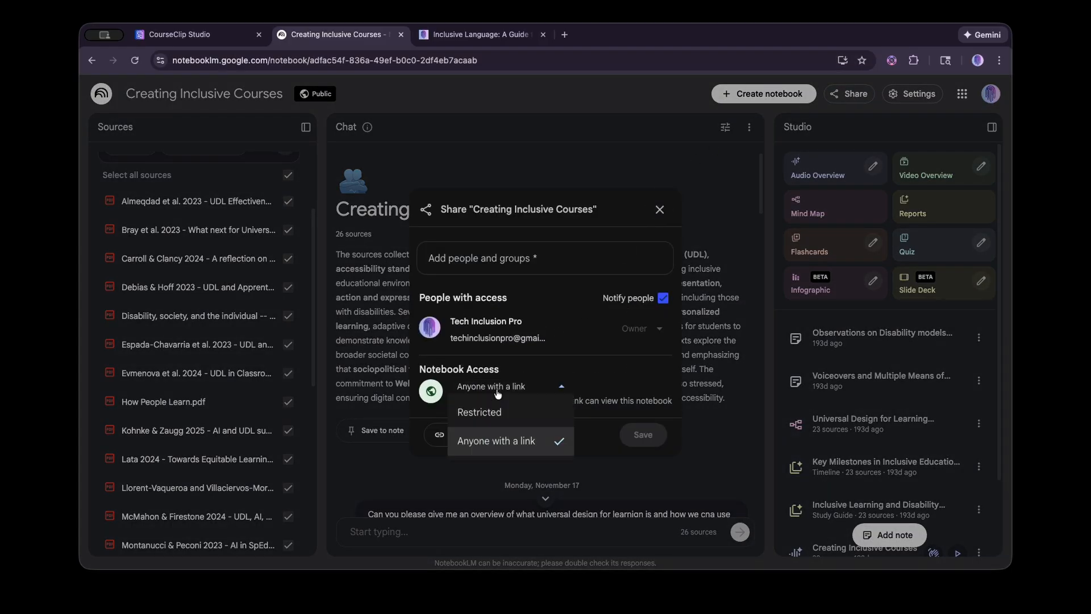
pyautogui.click(512, 440)
pyautogui.click(453, 438)
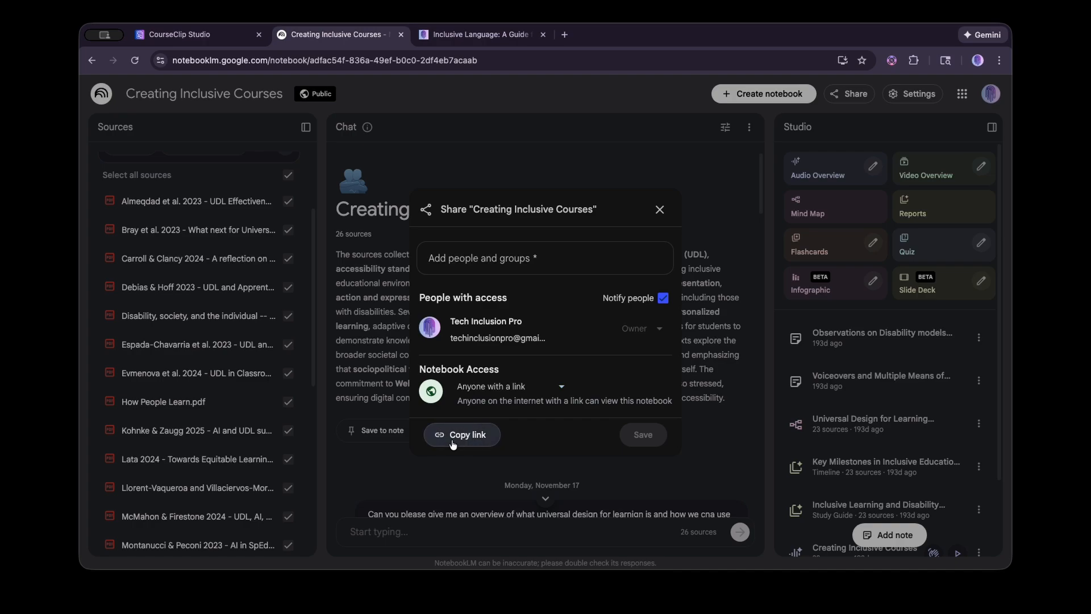
# Return to CourseClip Studio and add the copied notebook link to the Resource Library as a URL resource.
pyautogui.click(214, 36)
pyautogui.click(207, 247)
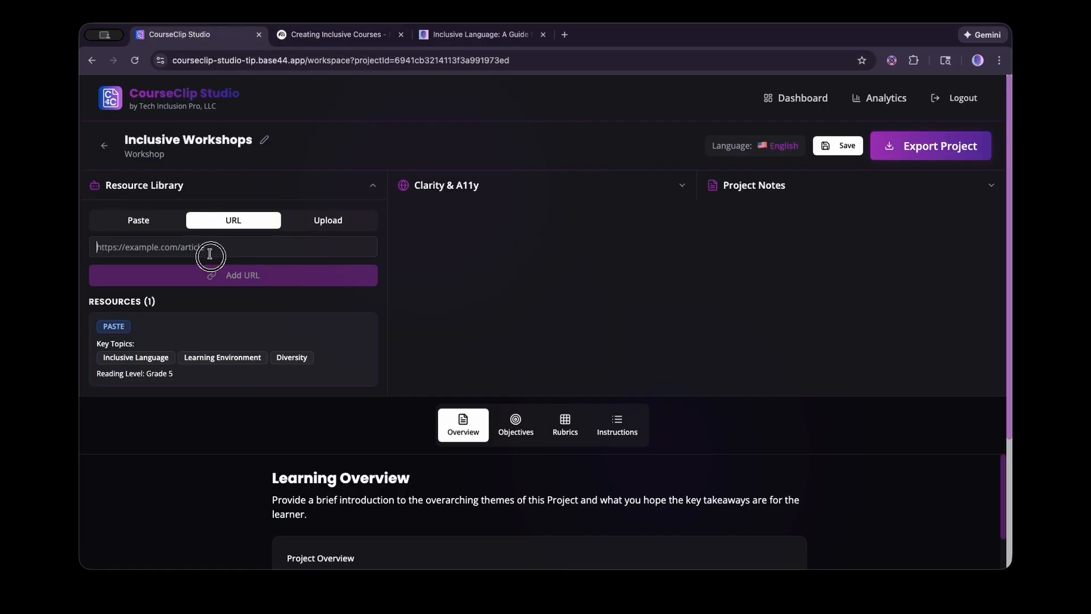
pyautogui.press('super+v')
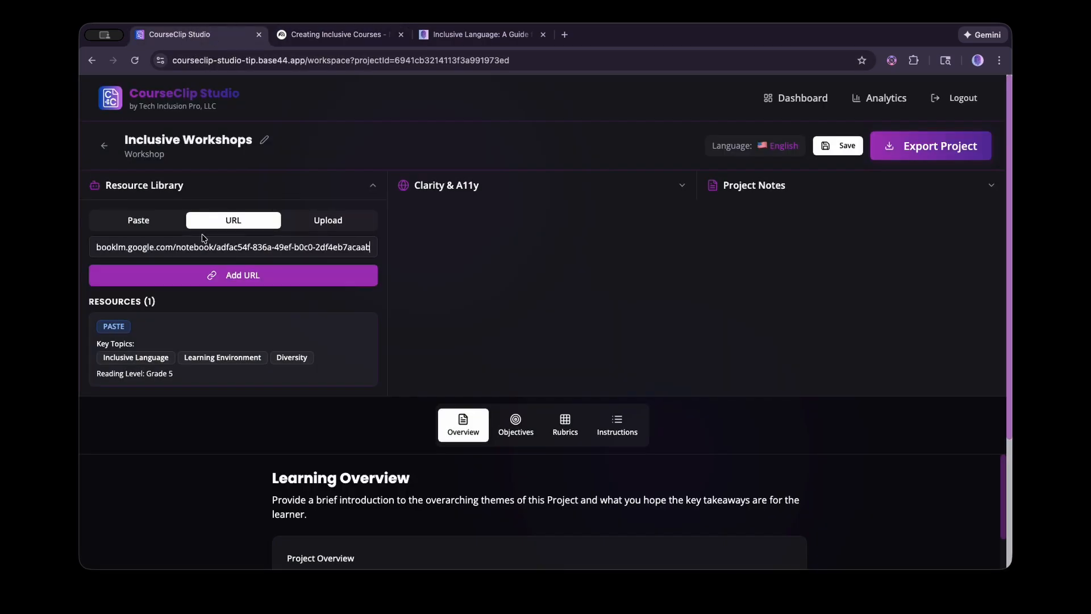
pyautogui.click(279, 282)
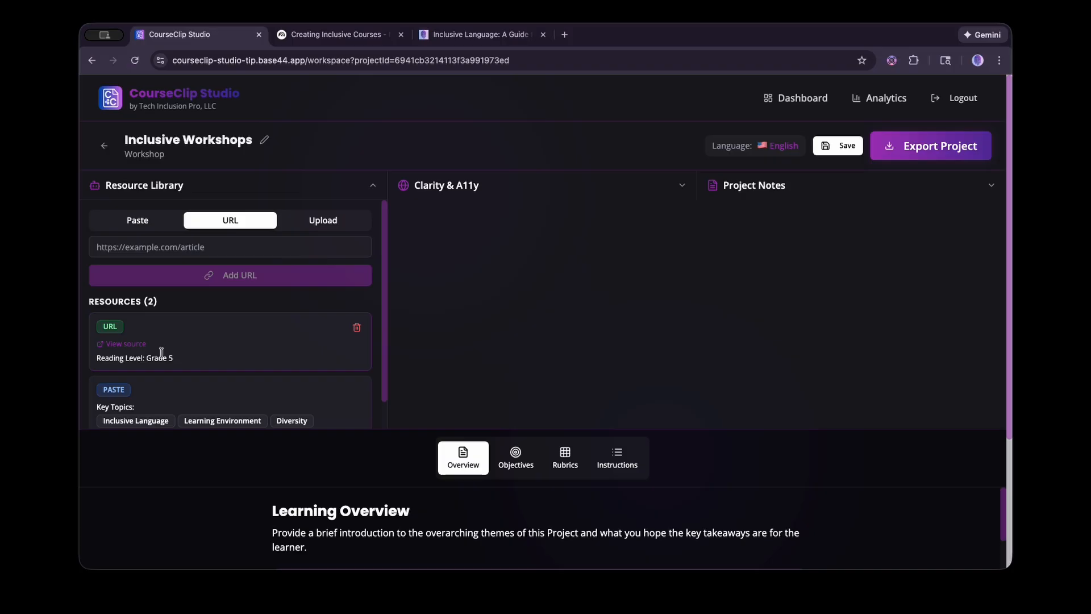
pyautogui.scroll(-1, 160, 352)
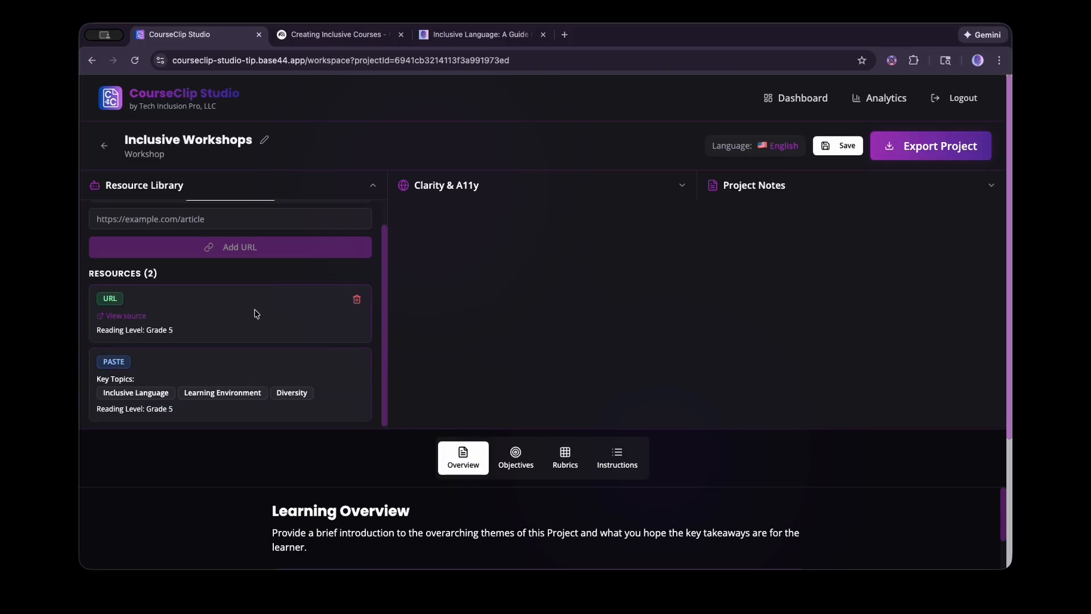
pyautogui.scroll(1, 255, 314)
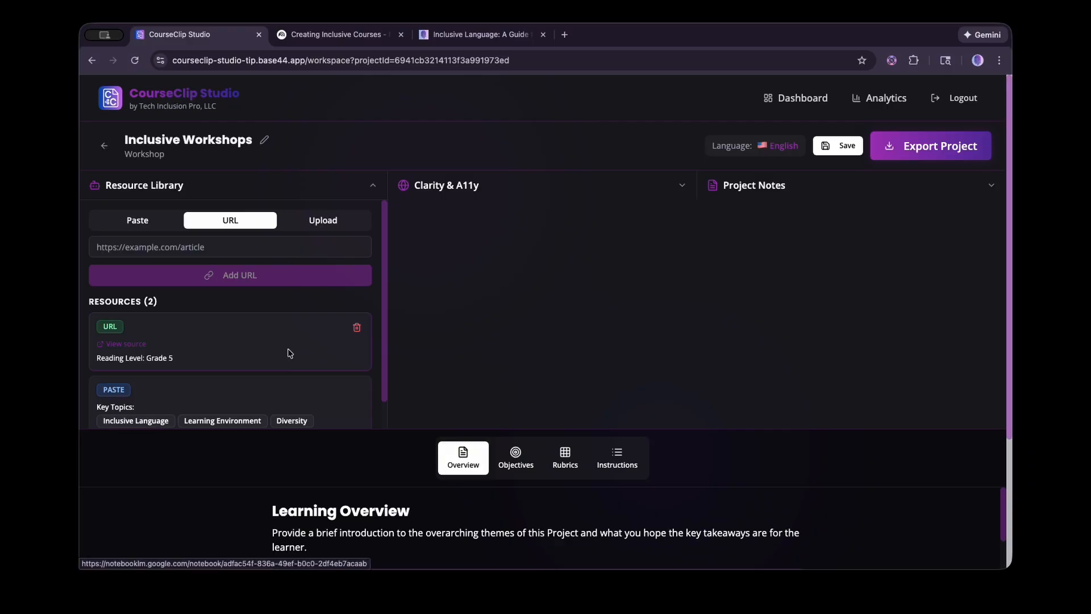
# Upload the 2022 DisCritandBA PDF from the Desktop to the Resource Library.
pyautogui.moveTo(312, 318)
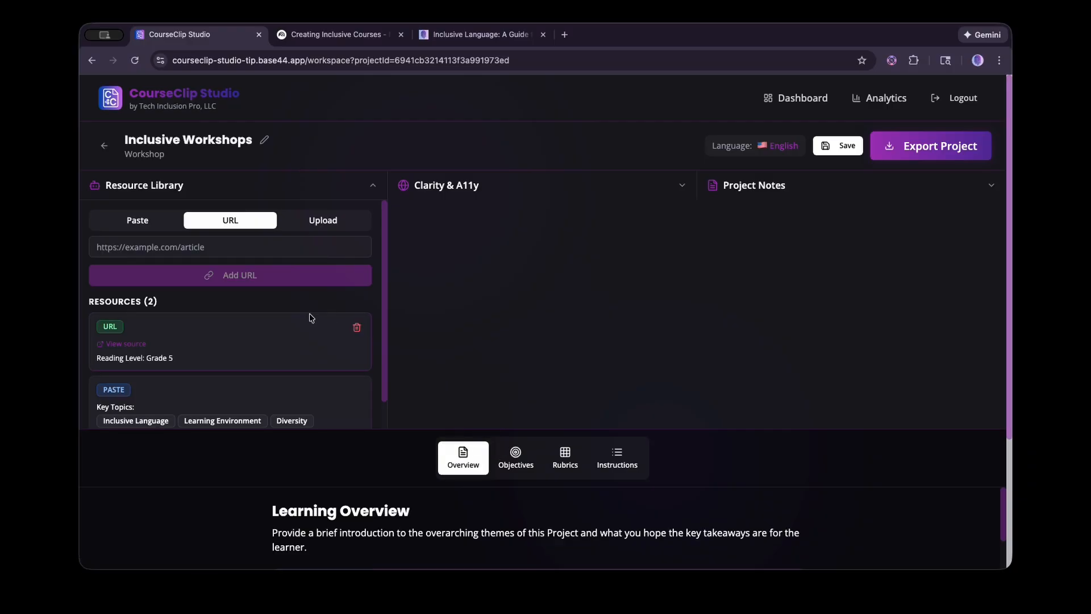
pyautogui.click(337, 221)
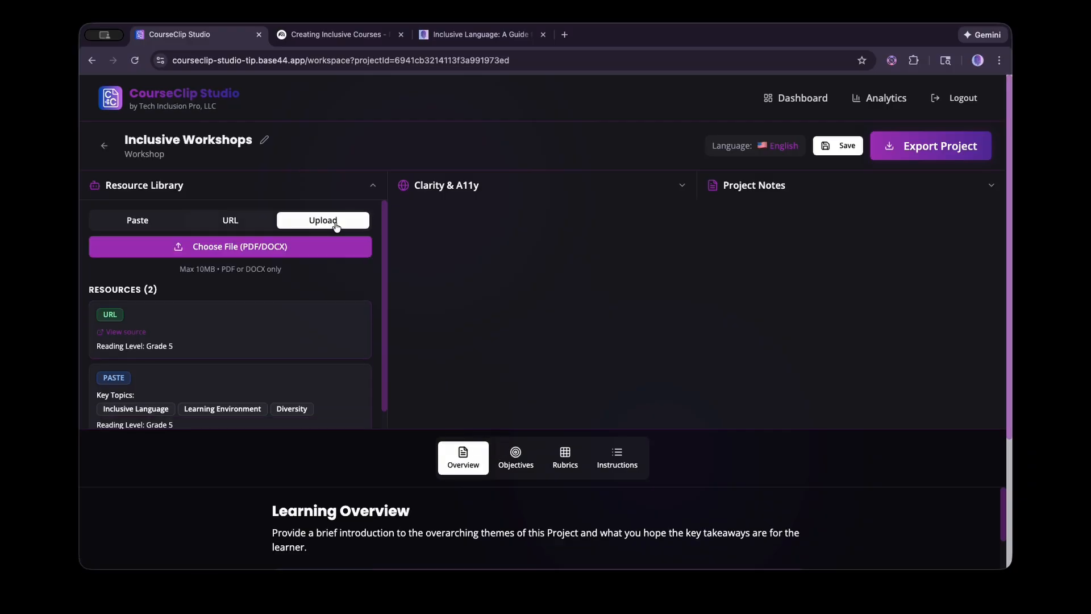
pyautogui.click(290, 250)
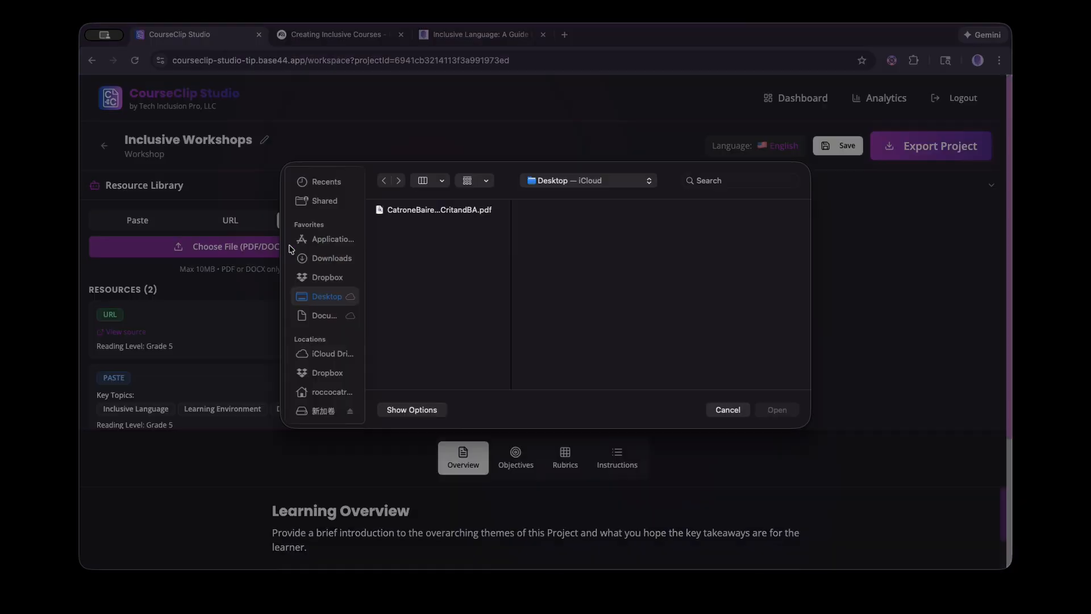
pyautogui.click(399, 214)
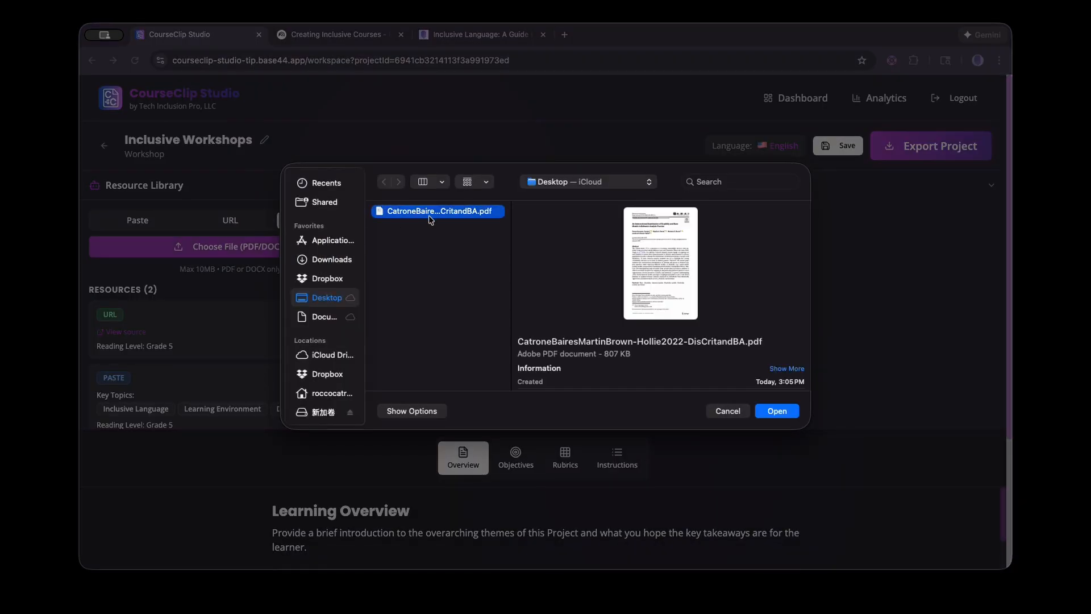
pyautogui.click(788, 413)
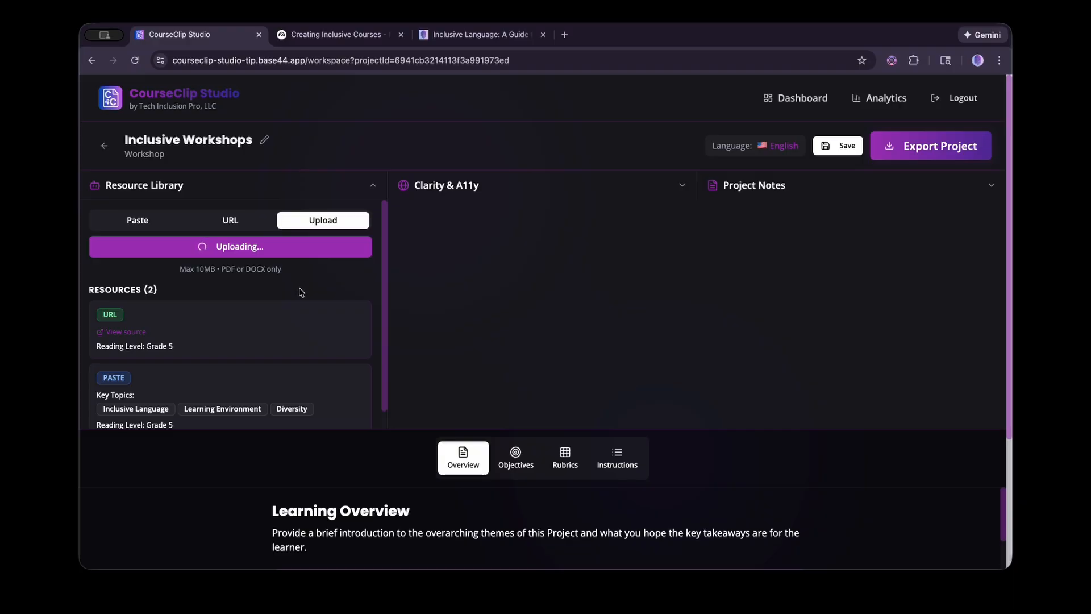
pyautogui.scroll(-1, 301, 292)
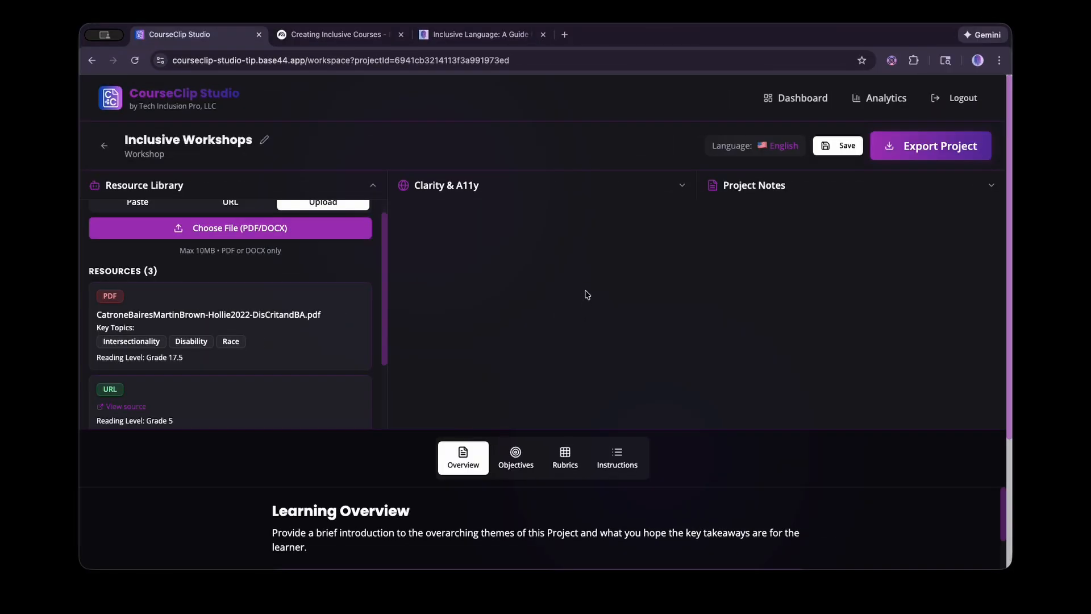
# Expand Clarity & A11y and examine its clarity results, accessibility checklist, and UDL recommendations for representation, engagement and expression.
pyautogui.click(487, 195)
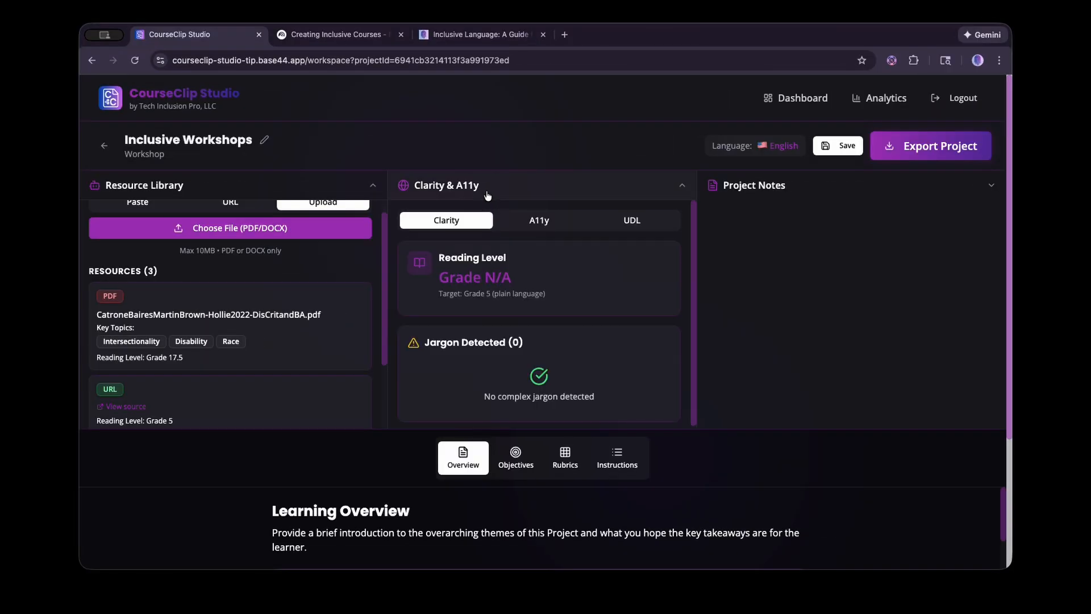
pyautogui.scroll(-1, 567, 330)
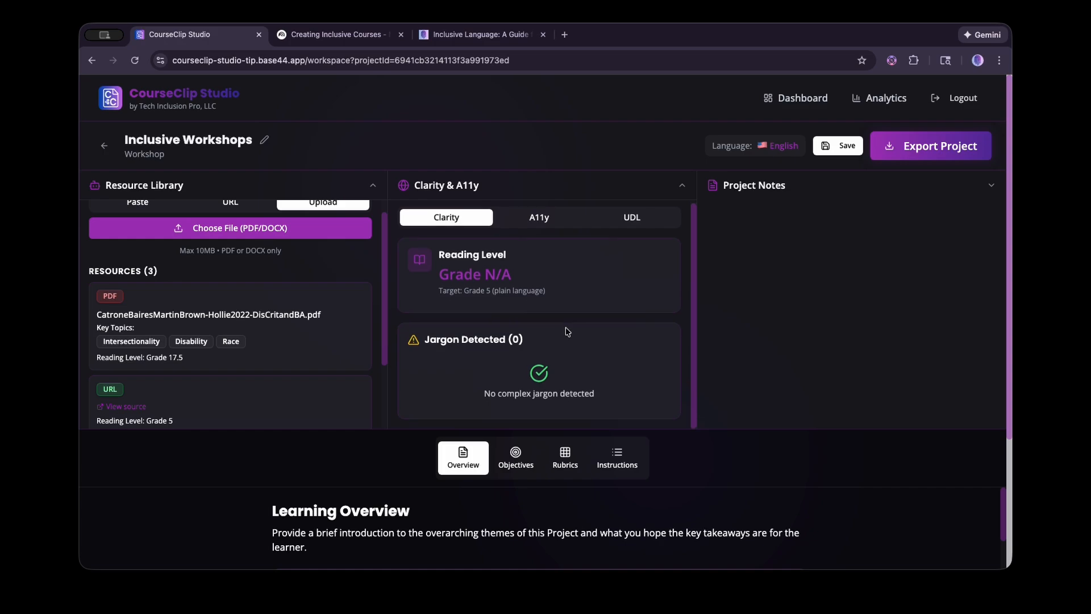
pyautogui.scroll(1, 567, 331)
pyautogui.scroll(-1, 565, 327)
pyautogui.scroll(1, 549, 226)
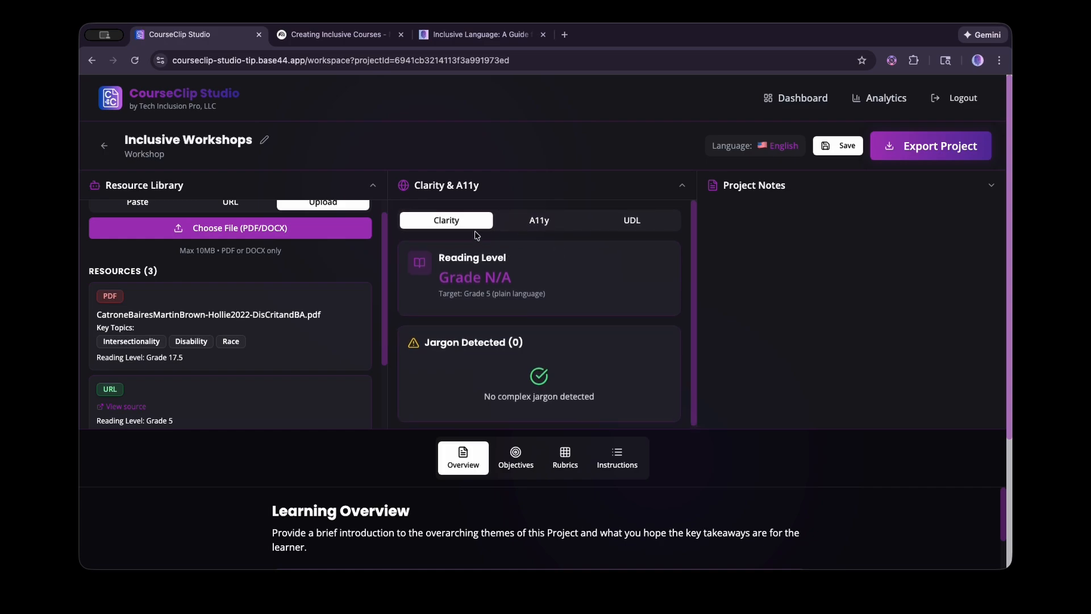
pyautogui.click(547, 222)
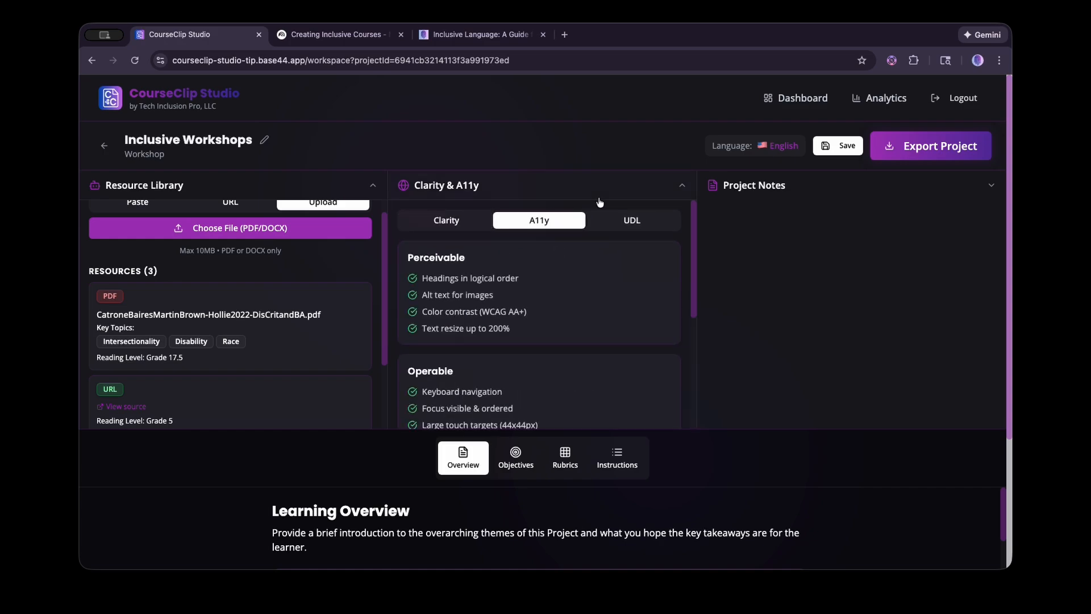
pyautogui.click(627, 228)
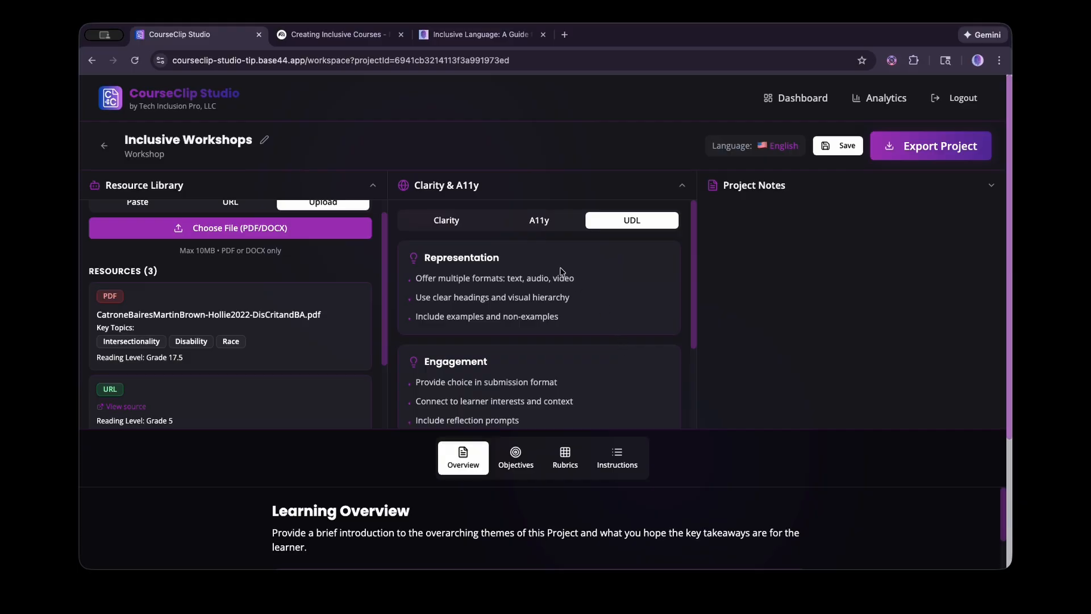
pyautogui.scroll(-2, 549, 327)
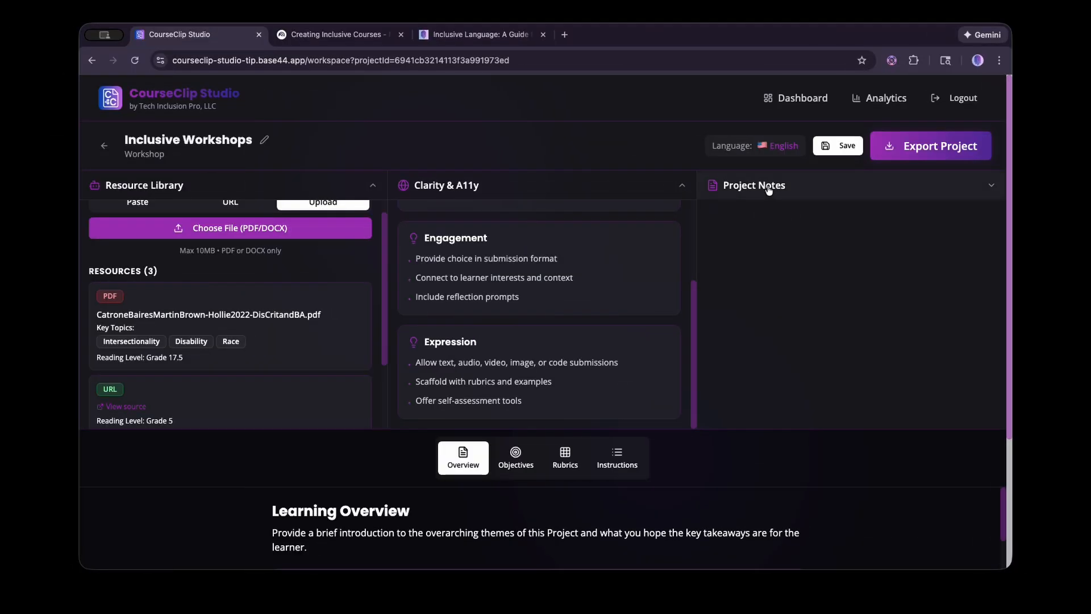
# Expand Project Notes and add the note "We are starting the course today!".
pyautogui.click(768, 189)
pyautogui.click(802, 244)
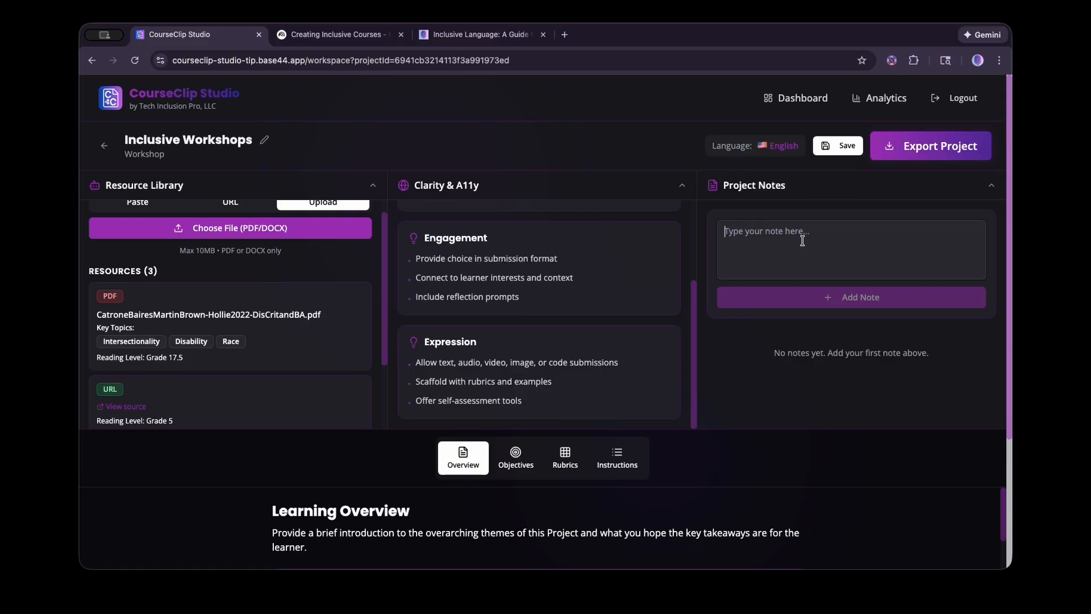
pyautogui.write('We')
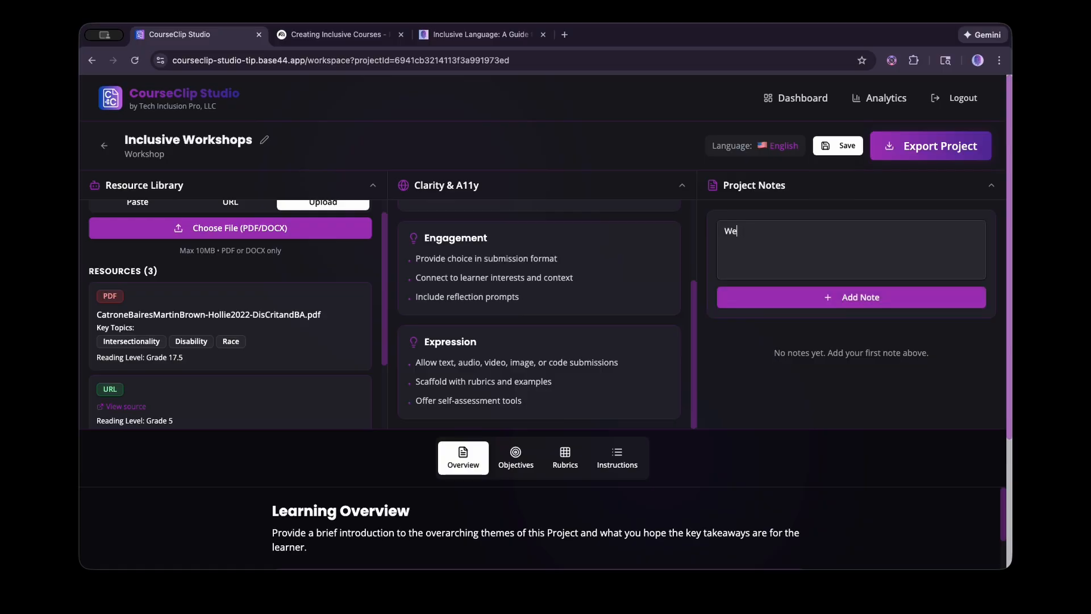
pyautogui.write(' are starting the course today!')
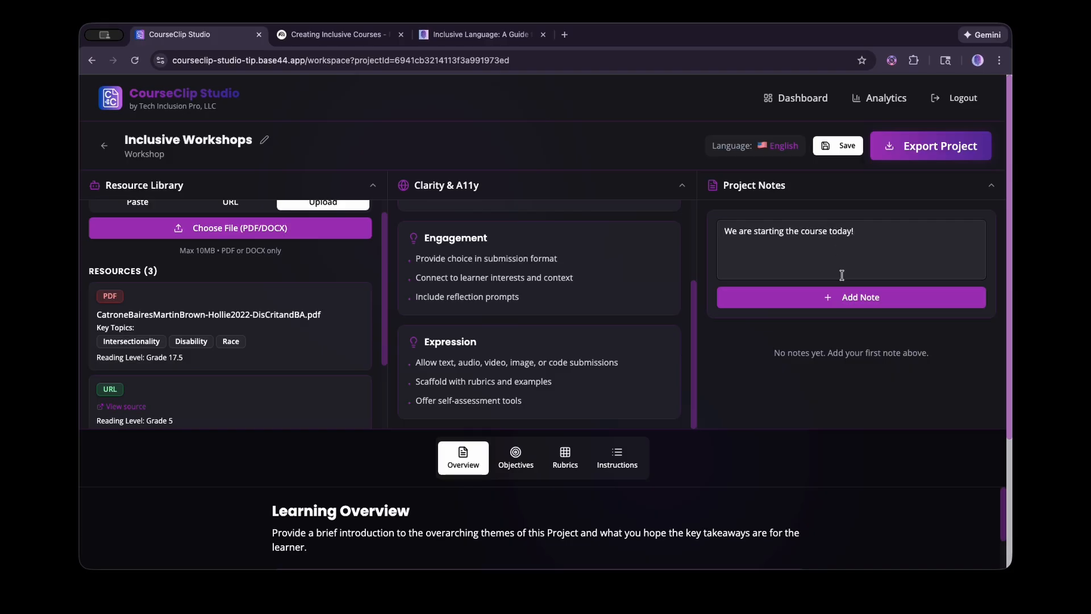
pyautogui.click(862, 294)
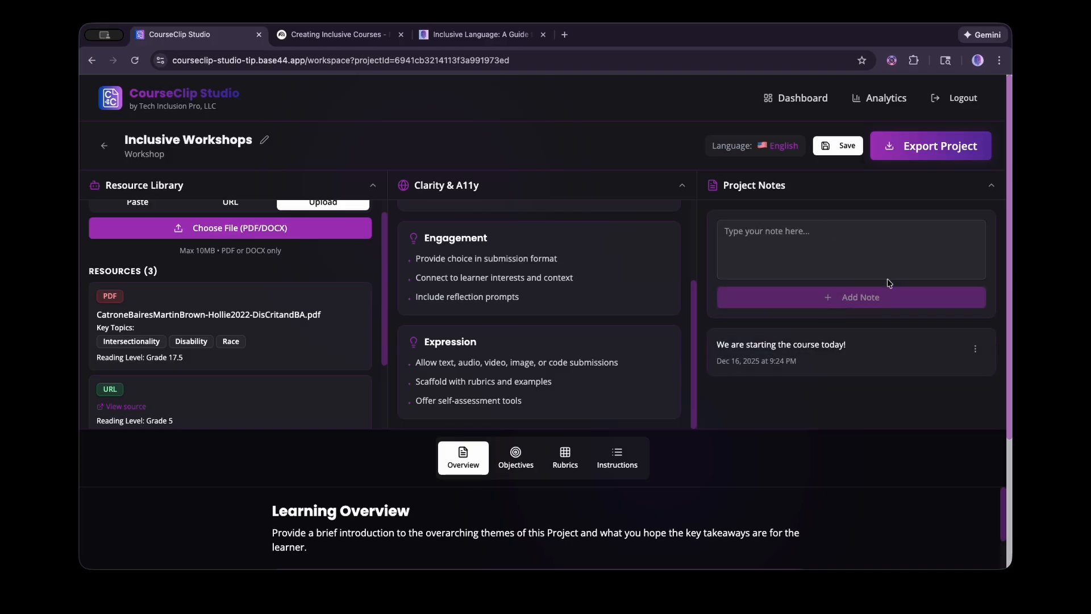
# Try High Priority and Low Priority on the course start note, and return it to Normal Priority.
pyautogui.scroll(-1, 835, 324)
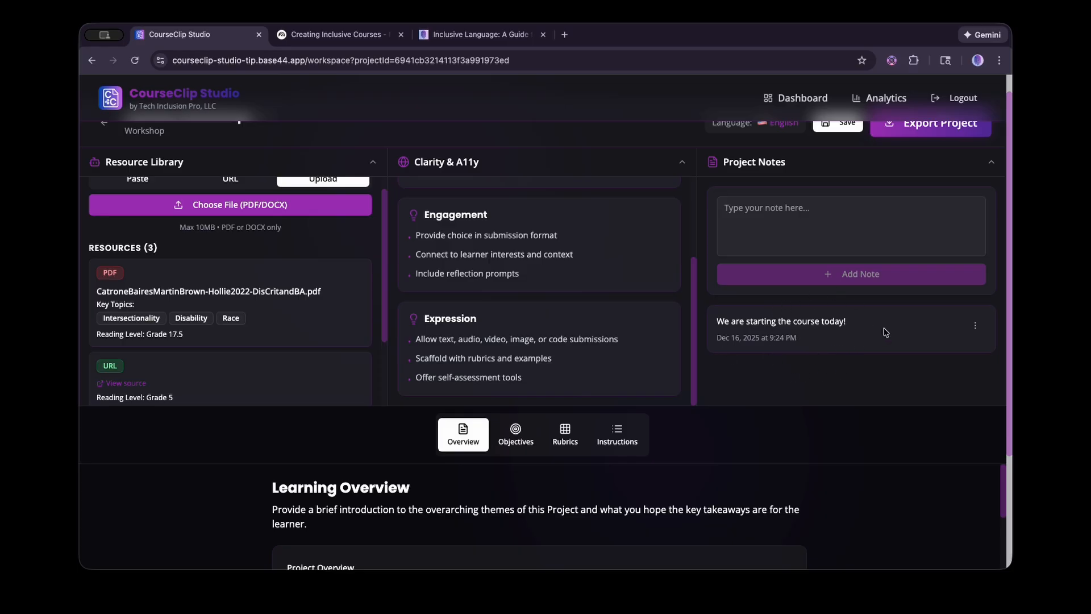
pyautogui.click(972, 332)
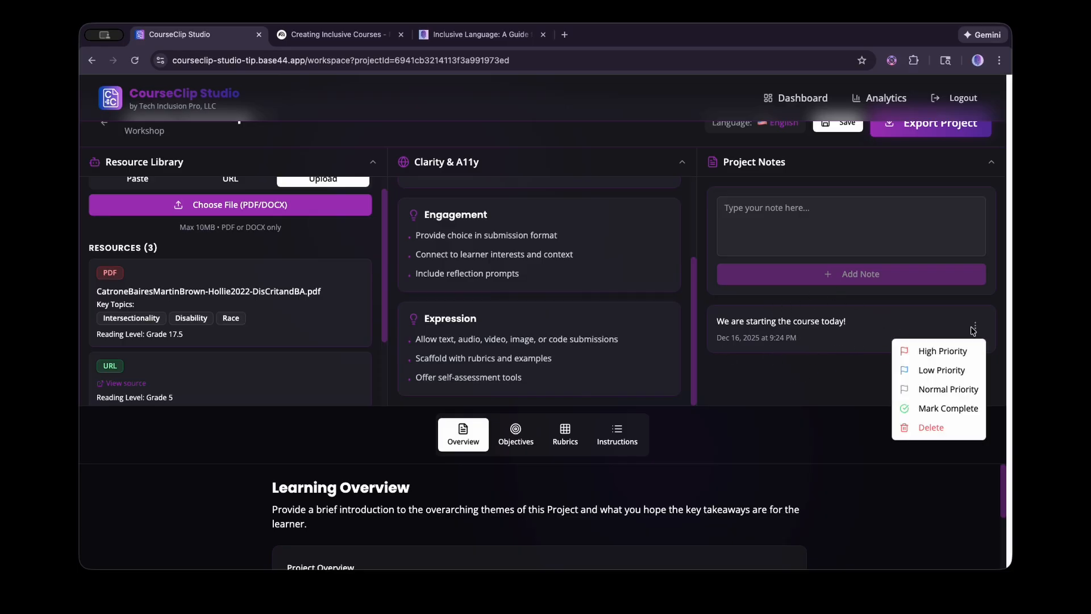
pyautogui.click(938, 352)
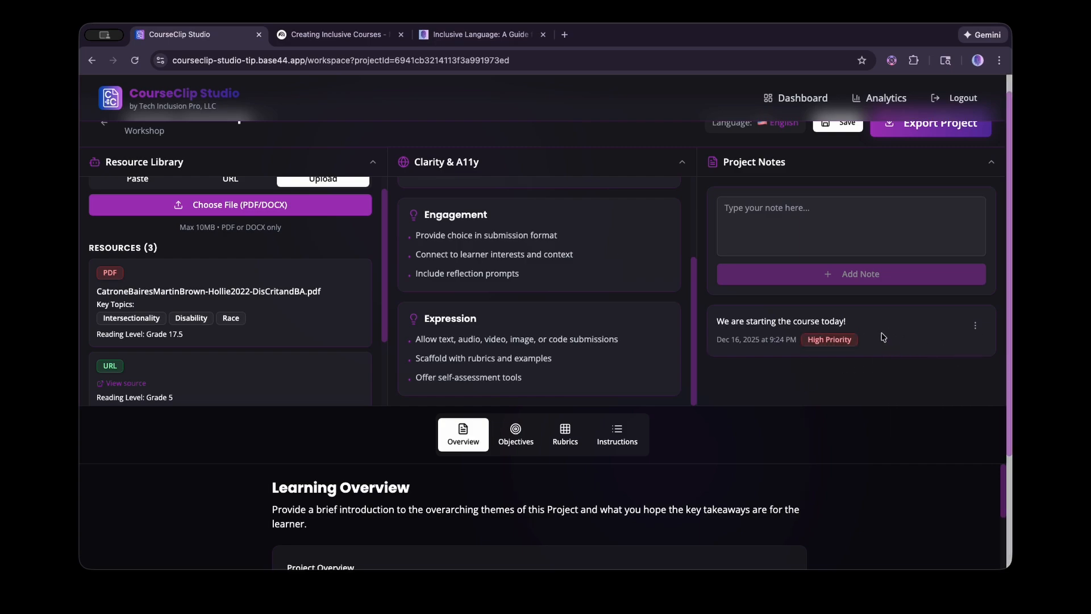
pyautogui.click(980, 332)
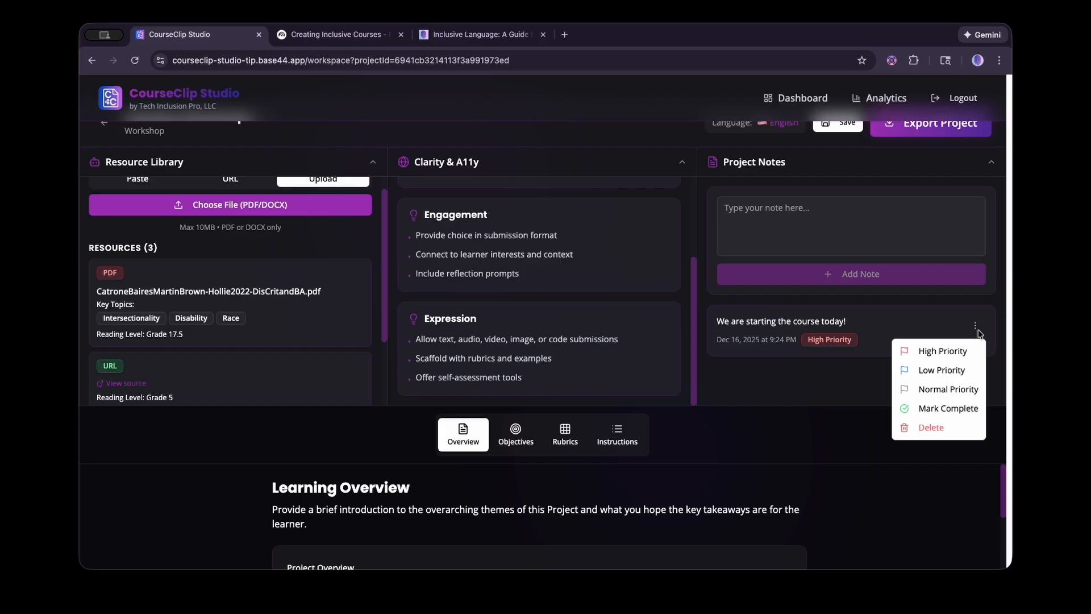
pyautogui.click(935, 370)
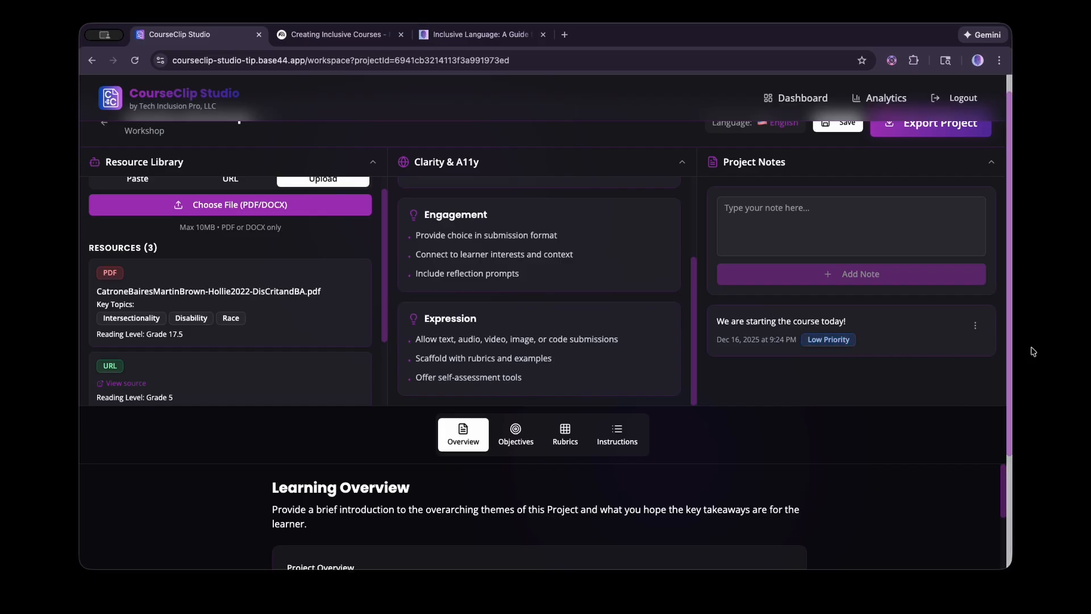
pyautogui.click(975, 329)
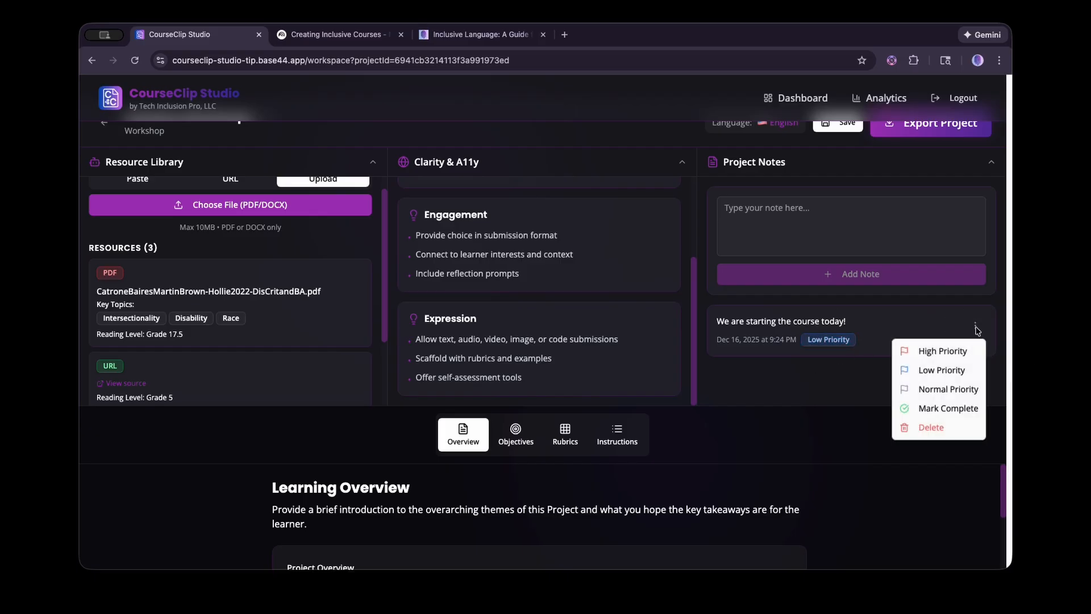
pyautogui.click(950, 392)
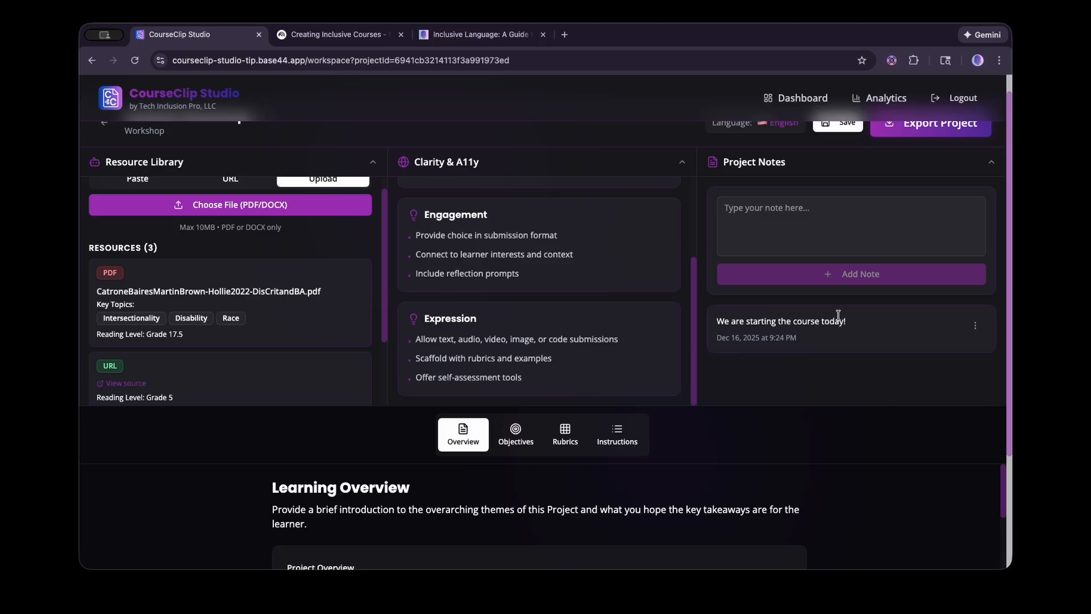
# Mark the course start note as complete, and collapse the Resource Library, Clarity & A11y and Project Notes sections.
pyautogui.click(975, 325)
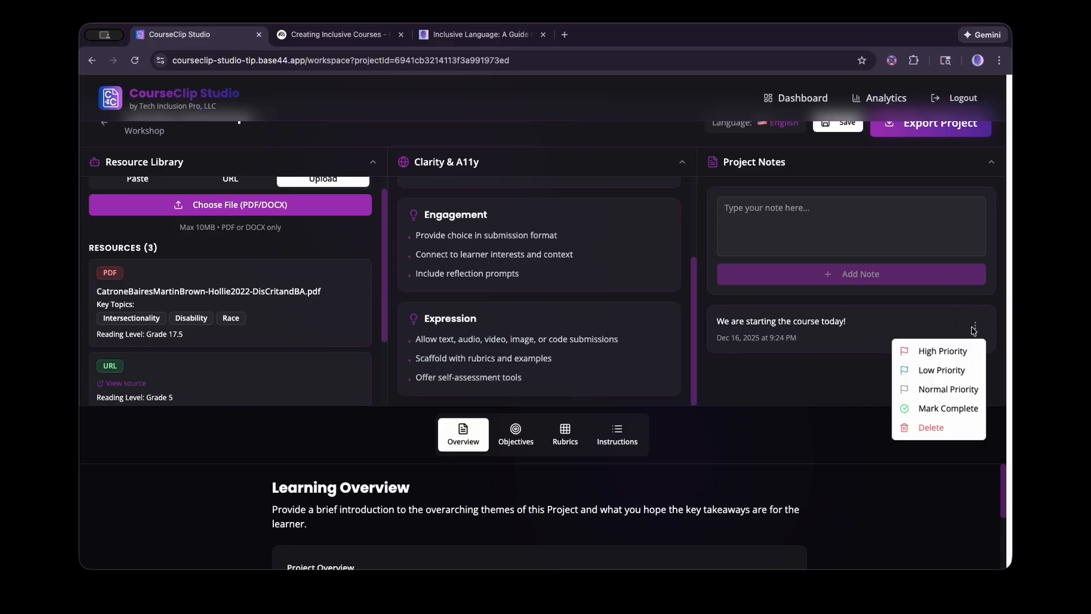
pyautogui.click(932, 408)
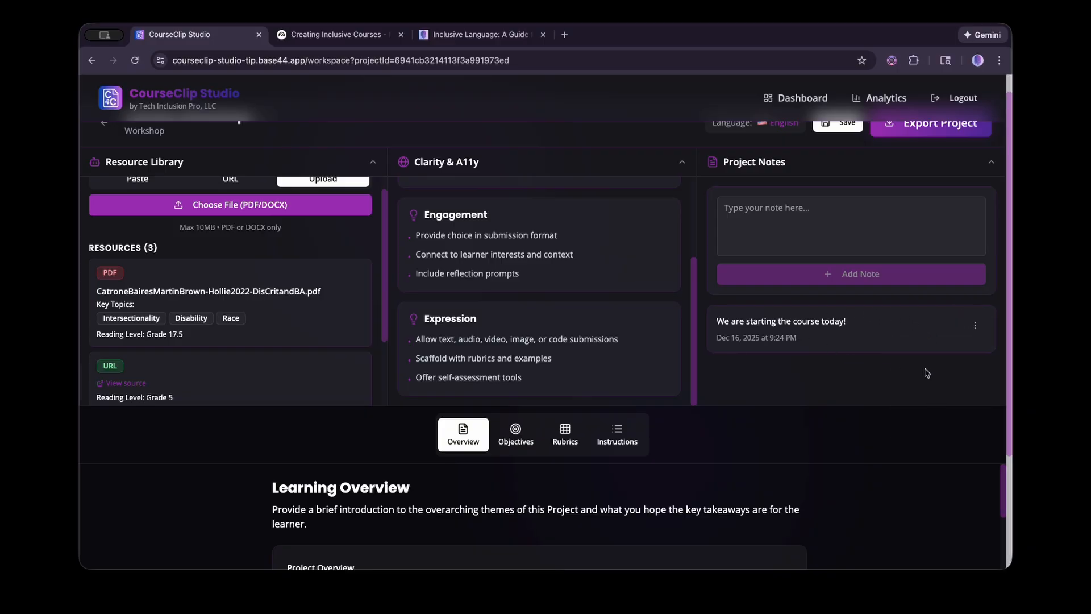
pyautogui.scroll(2, 876, 319)
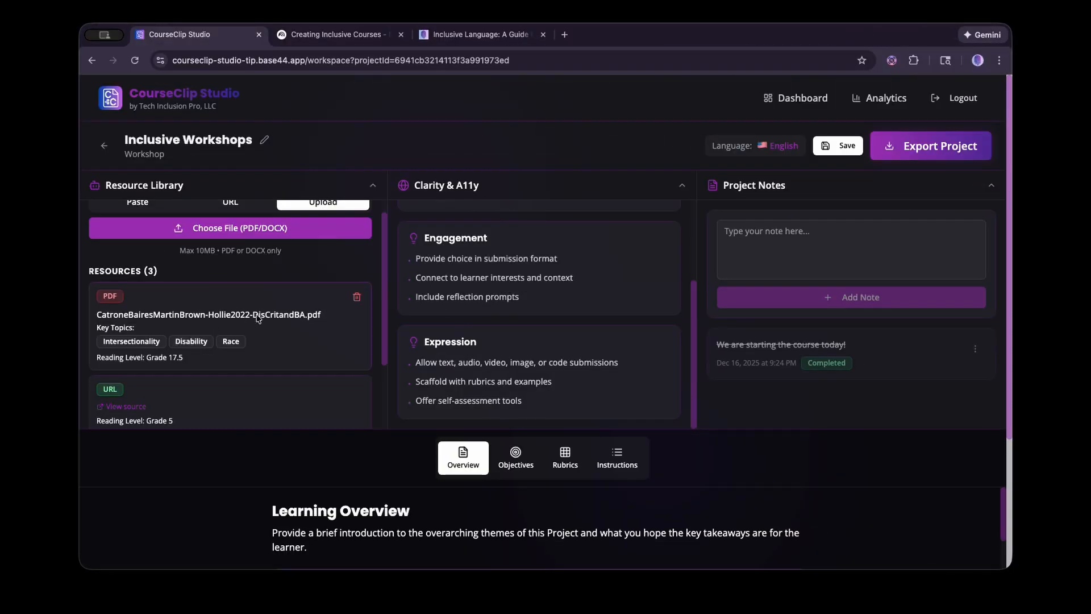
pyautogui.click(369, 186)
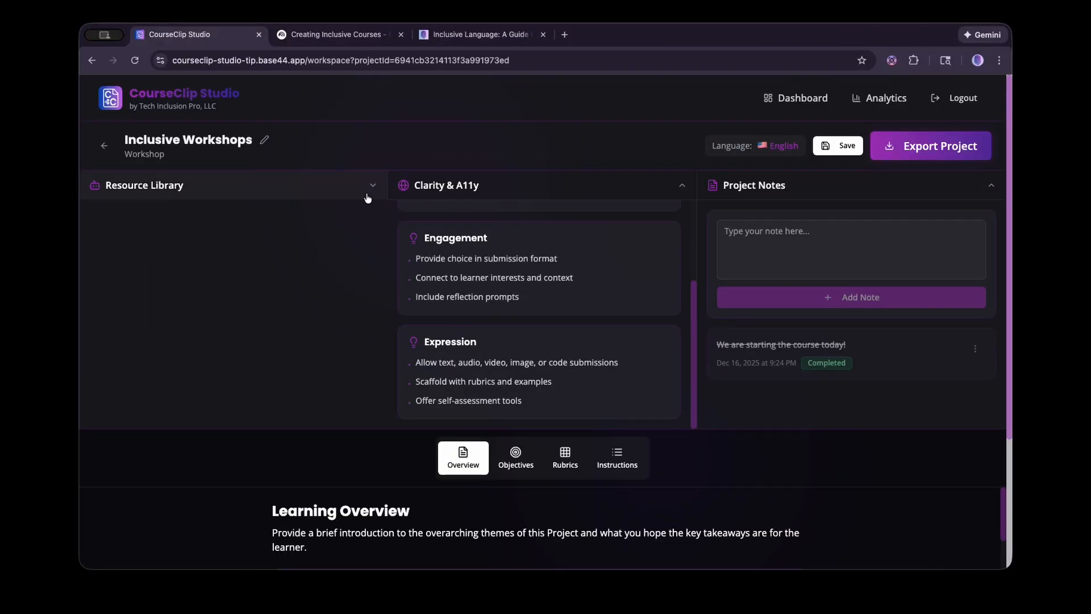
pyautogui.click(593, 192)
pyautogui.click(763, 183)
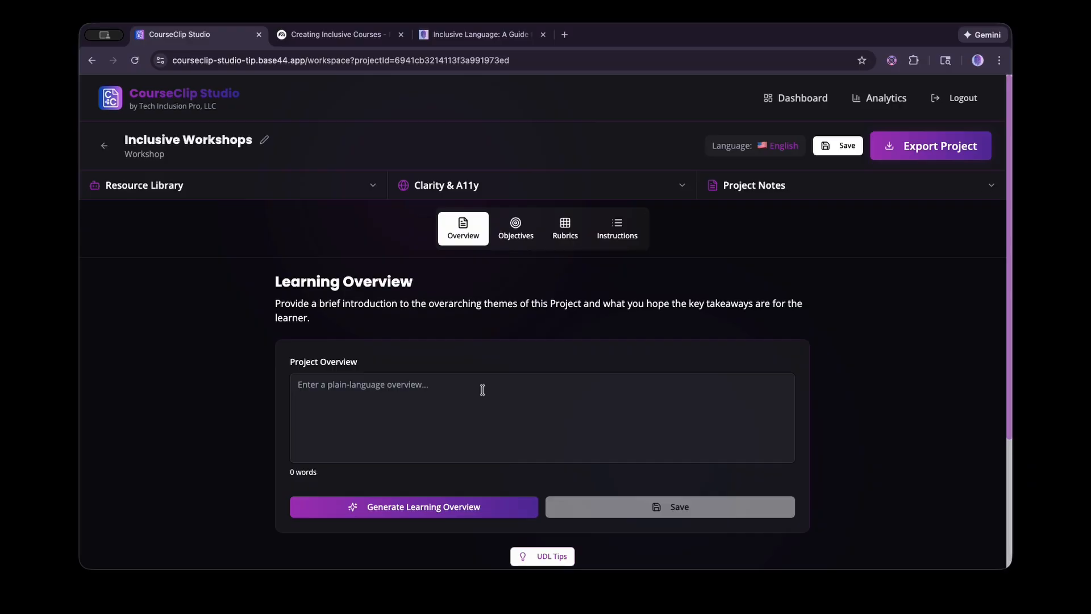
# Enter "Create a workshop that can help its learners utilize accessible and inclusive instructional design." as the project overview and save it.
pyautogui.write('Create a')
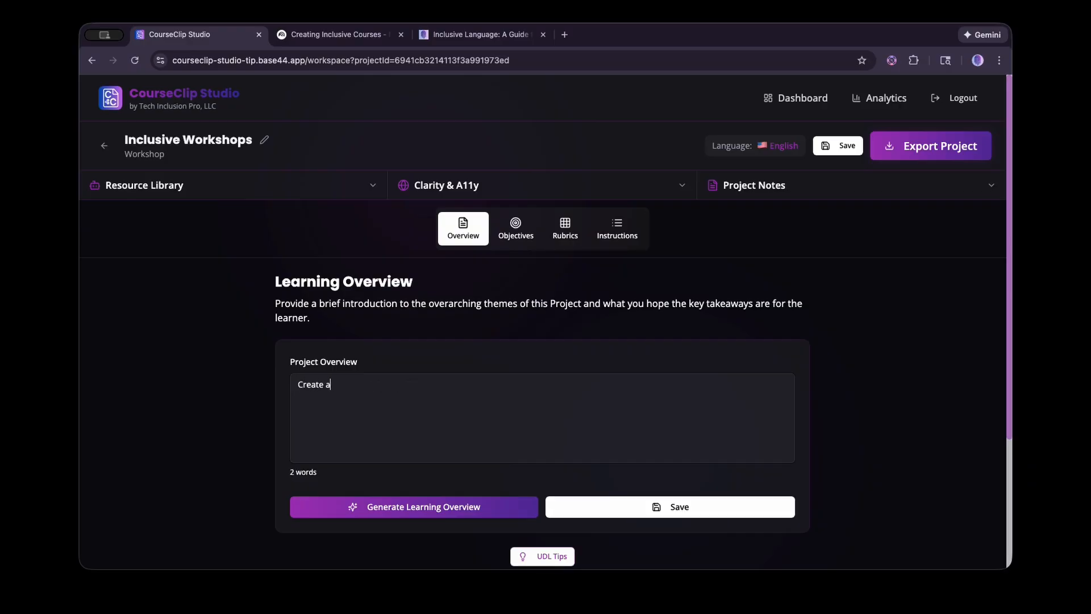
pyautogui.write(' workshop that can help its learners')
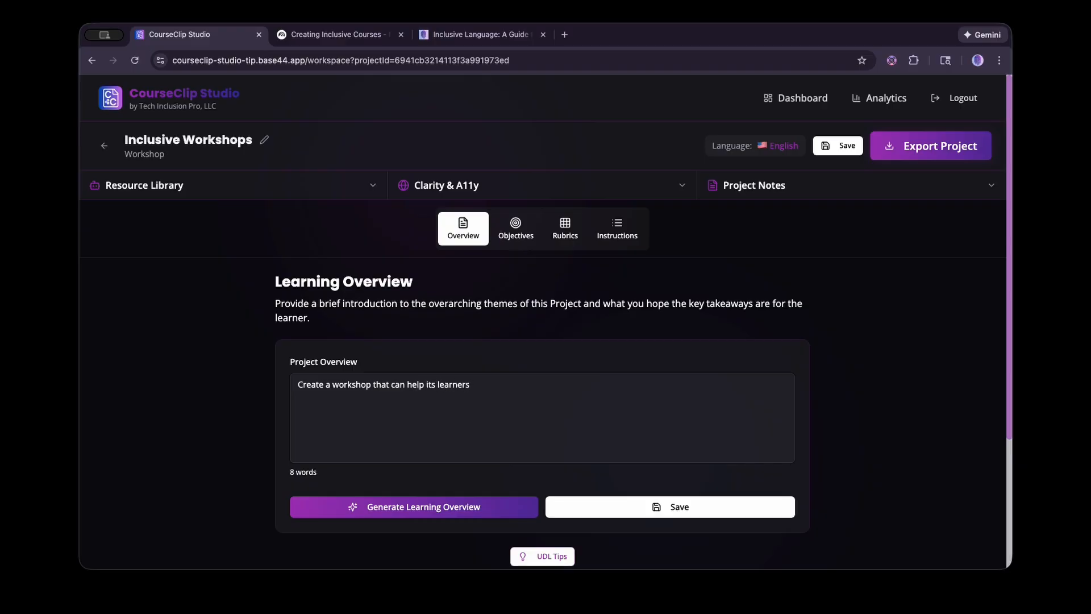
pyautogui.write(' utilize accessible and inclusive instructiona')
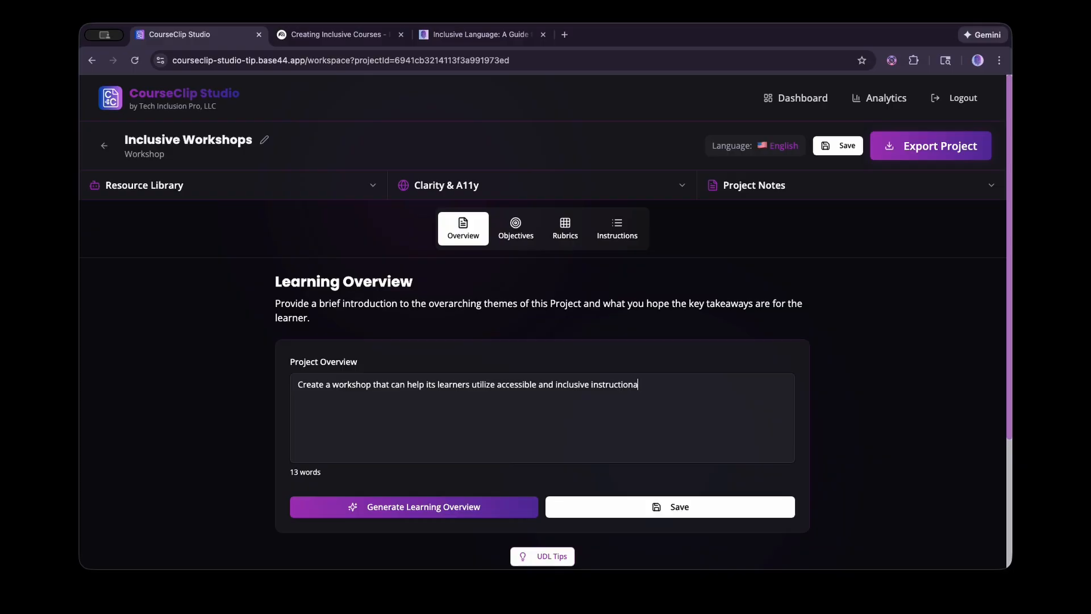
pyautogui.write('gn.')
pyautogui.click(688, 513)
# Copy the project overview text and paste it into the Generate Learning Overview form as what the audience should learn.
pyautogui.click(451, 513)
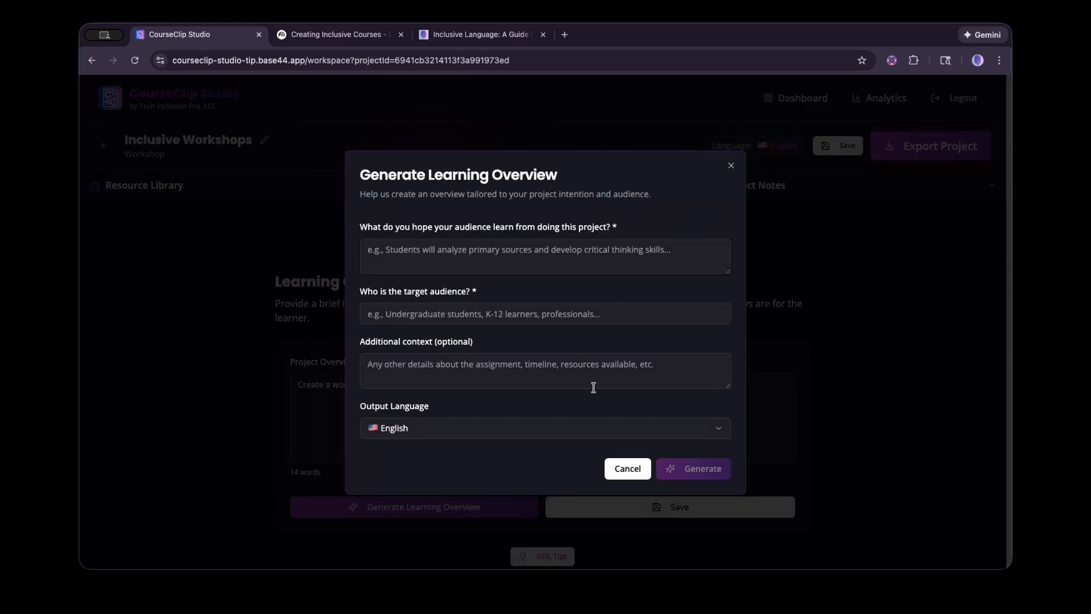
pyautogui.click(730, 165)
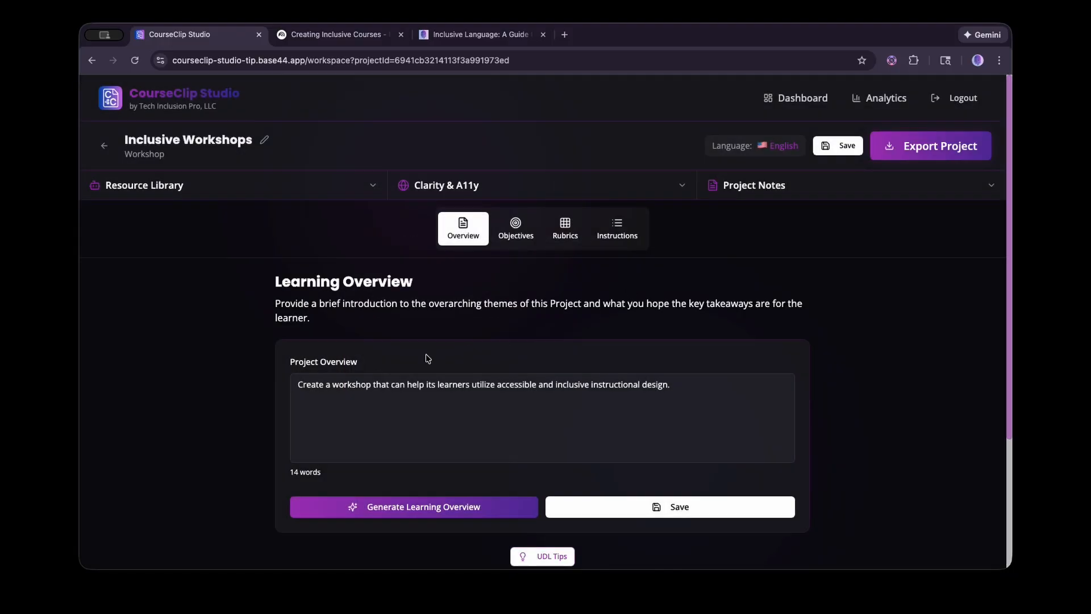
pyautogui.moveTo(687, 385); pyautogui.dragTo(292, 373)
pyautogui.hotkey('ctrl', 'c')
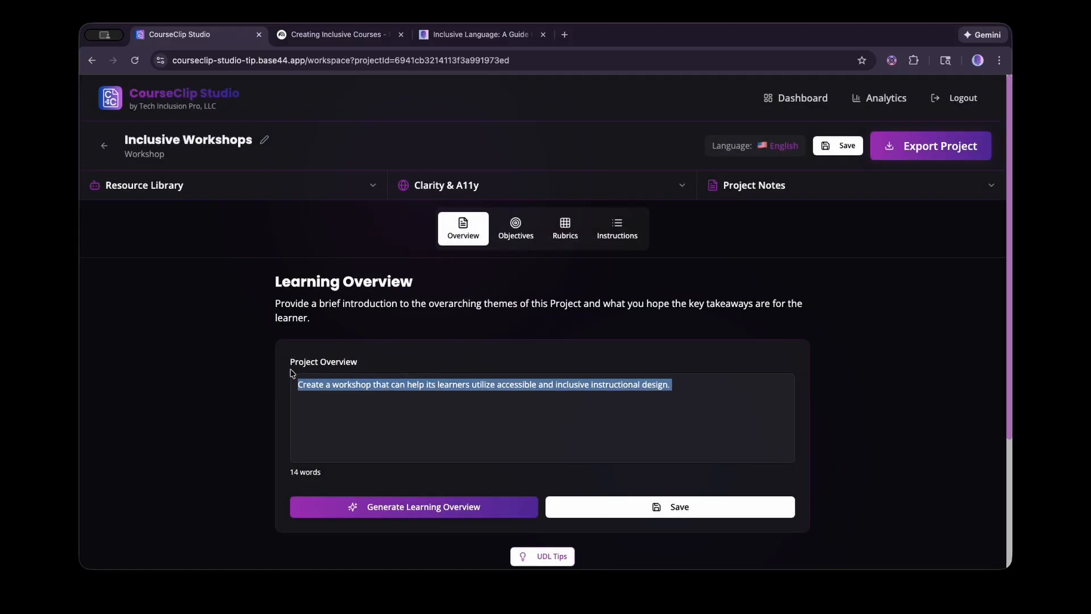
pyautogui.click(410, 506)
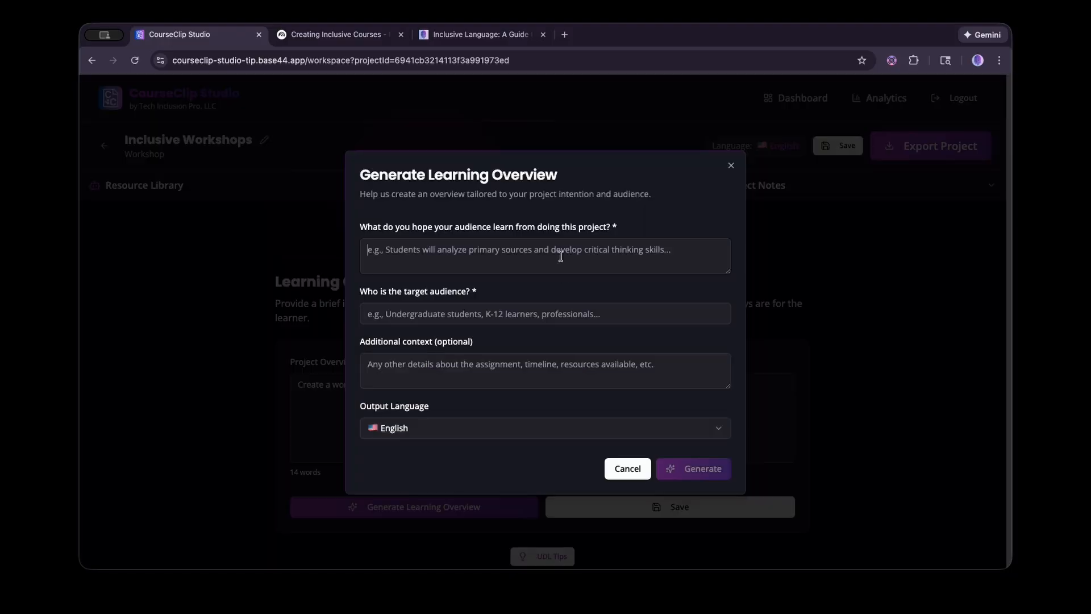
pyautogui.click(437, 252)
pyautogui.hotkey('ctrl', 'v')
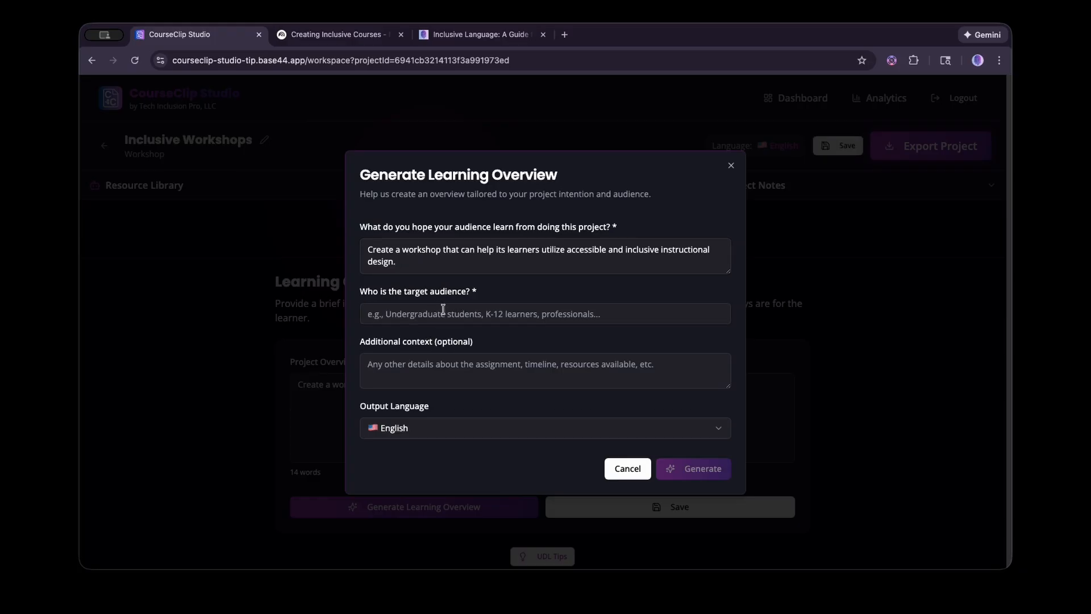
# Set the target audience to "Corporate HR training staff" and the additional context to "They would like to work on creating safety int he workplace trainings.".
pyautogui.write('Corpor')
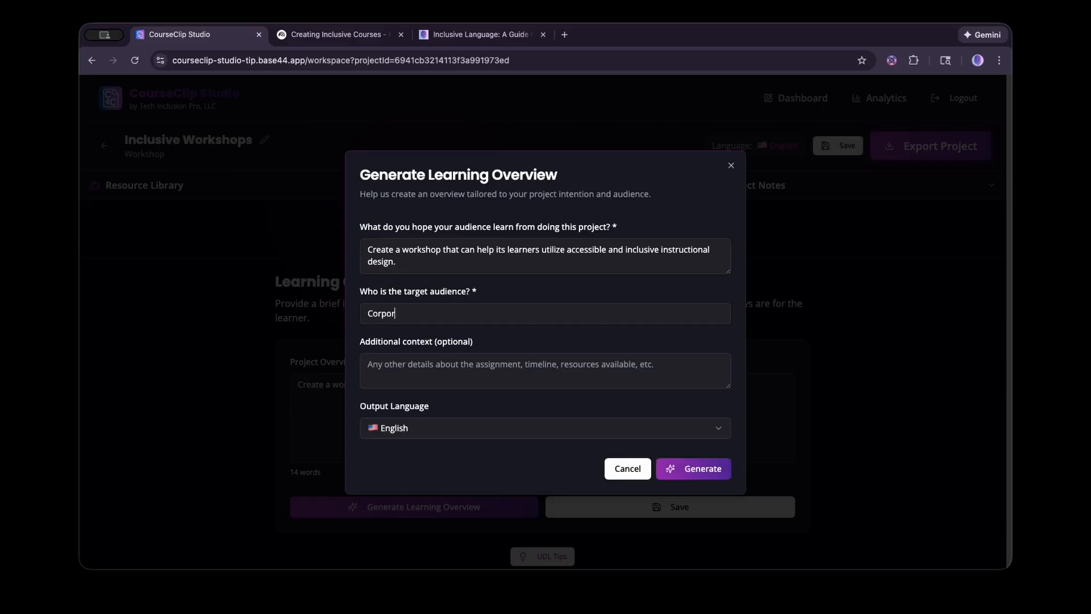
pyautogui.write('ate HR training staff')
pyautogui.click(425, 367)
pyautogui.write('They')
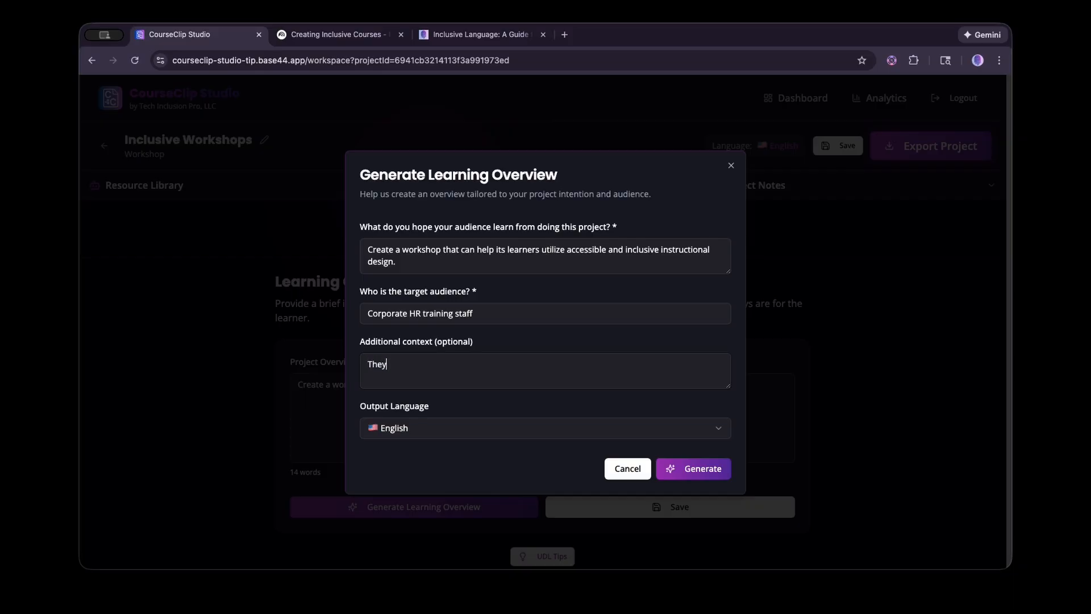
pyautogui.write('w ould like to work')
pyautogui.click(387, 364)
pyautogui.press('Delete')
pyautogui.click(518, 374)
pyautogui.write('ating ')
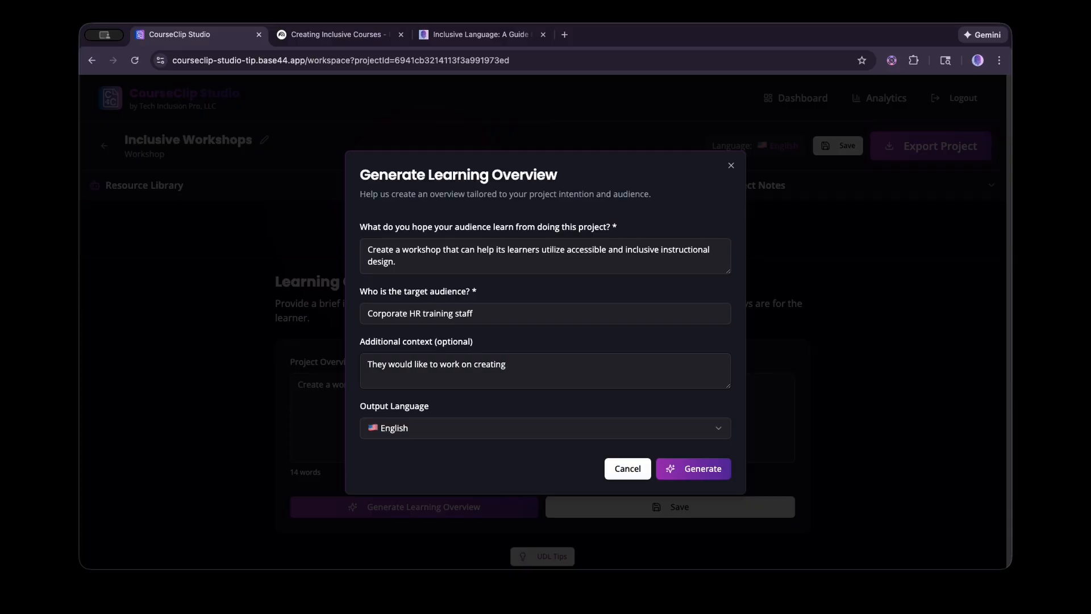
pyautogui.write('safety int he workplace trainign')
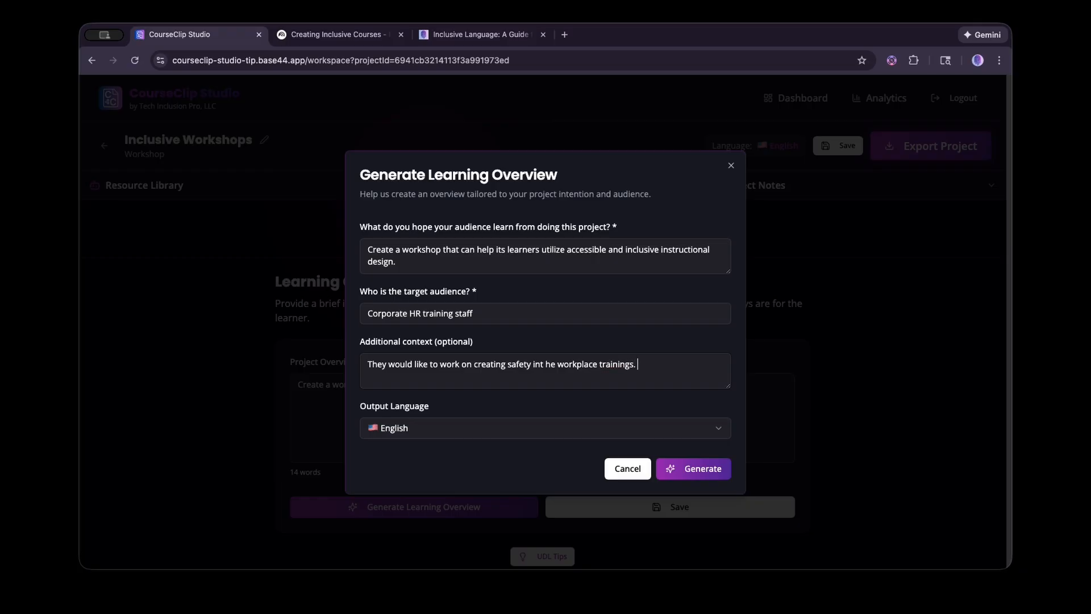
# Look through the output language options, keep English, and generate the learning overview.
pyautogui.click(451, 433)
pyautogui.scroll(-1, 454, 282)
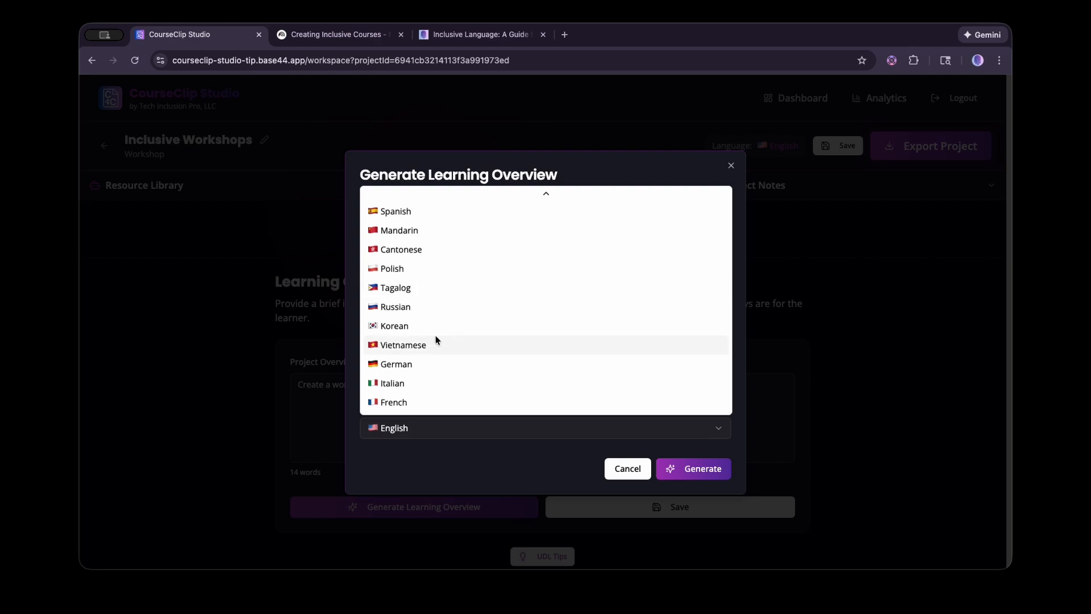
pyautogui.scroll(1, 433, 337)
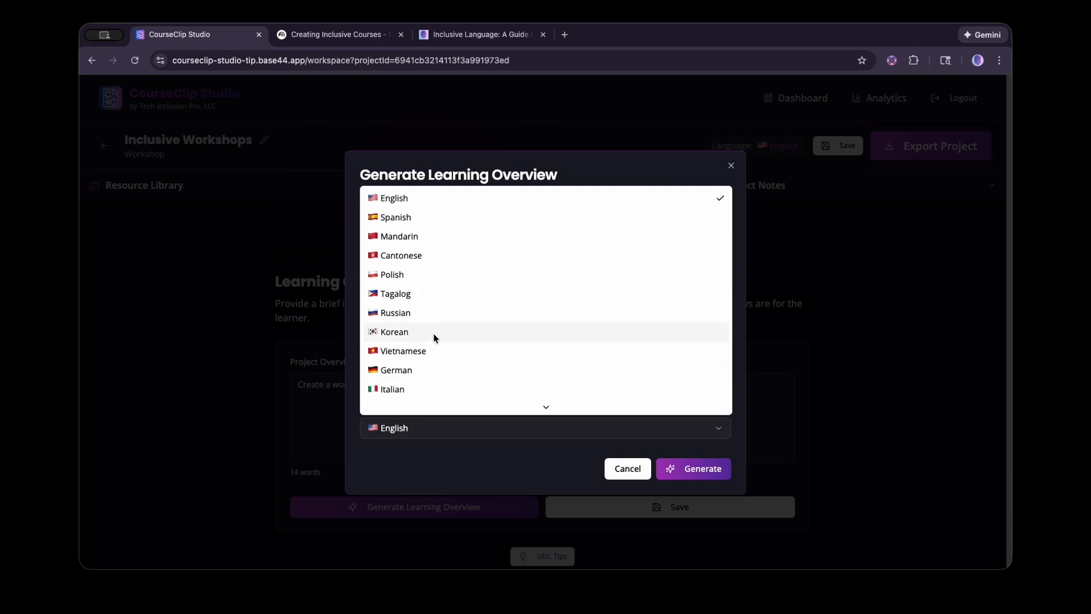
pyautogui.click(551, 452)
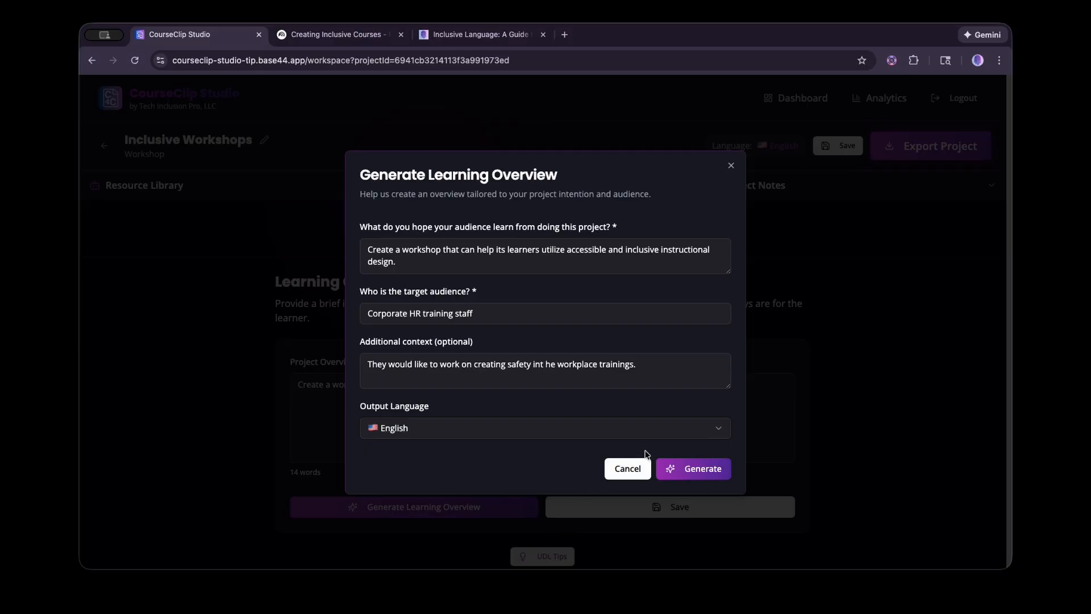
pyautogui.click(676, 467)
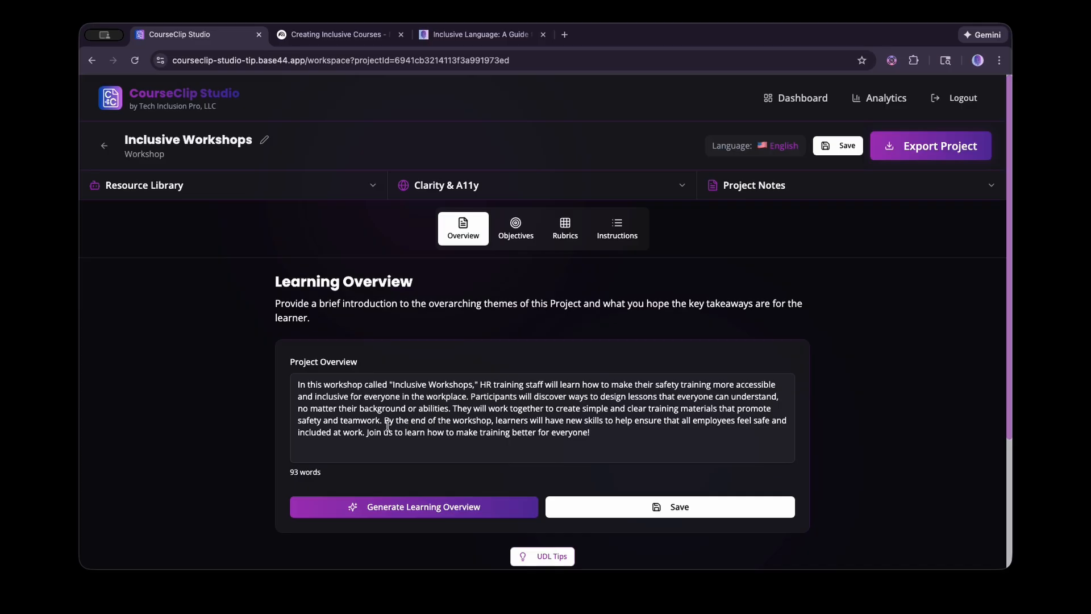
# Delete the closing sentence "Join us to learn how to make training better for everyone!" from the project overview and save it.
pyautogui.moveTo(387, 425); pyautogui.dragTo(638, 431)
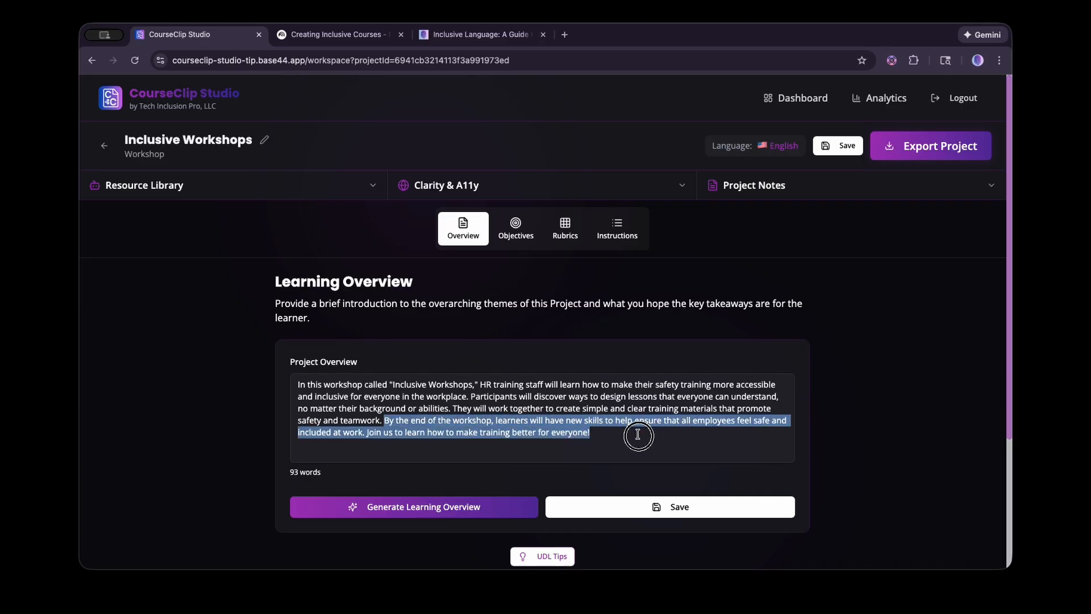
pyautogui.click(620, 439)
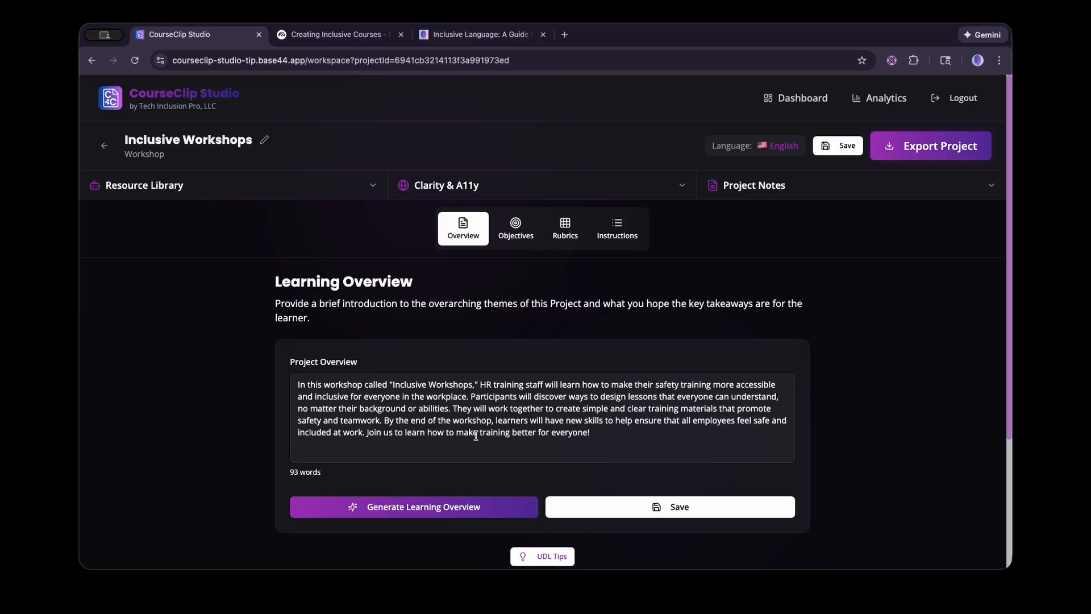
pyautogui.moveTo(591, 433); pyautogui.dragTo(370, 433)
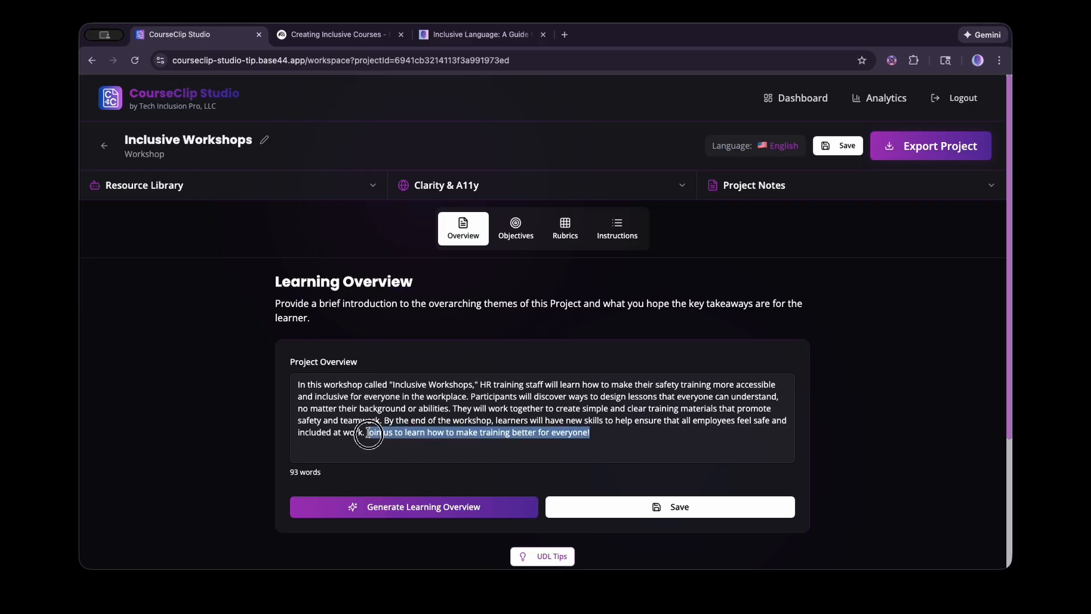
pyautogui.press('BackSpace')
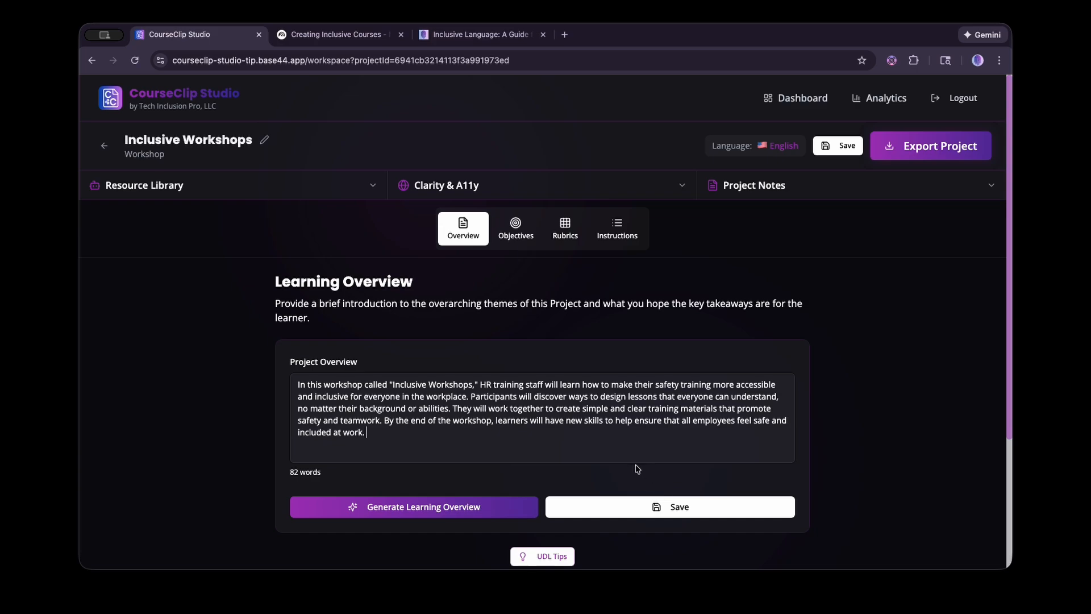
pyautogui.click(637, 507)
# Expand the Resource Library, look through its PDF, URL and pasted-text resources, and collapse it again.
pyautogui.click(360, 189)
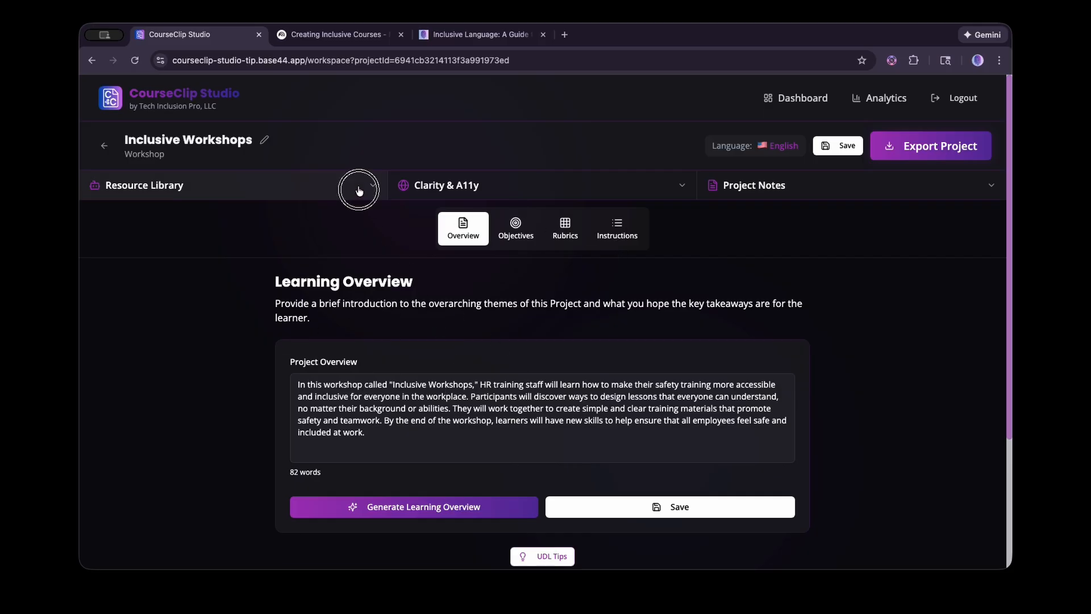
pyautogui.scroll(-3, 249, 389)
pyautogui.scroll(-1, 275, 352)
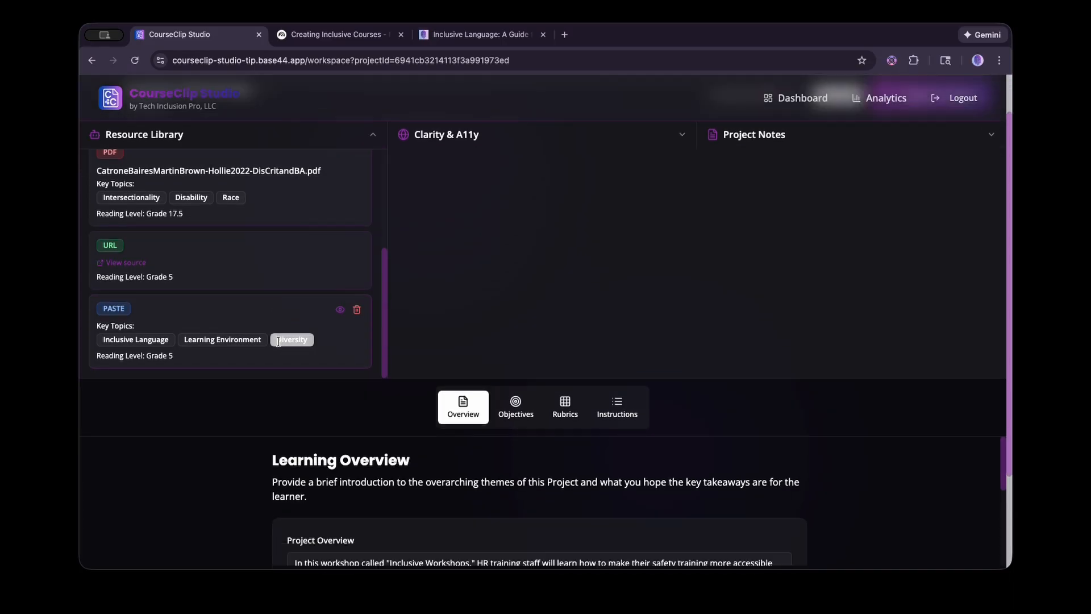
pyautogui.scroll(3, 291, 333)
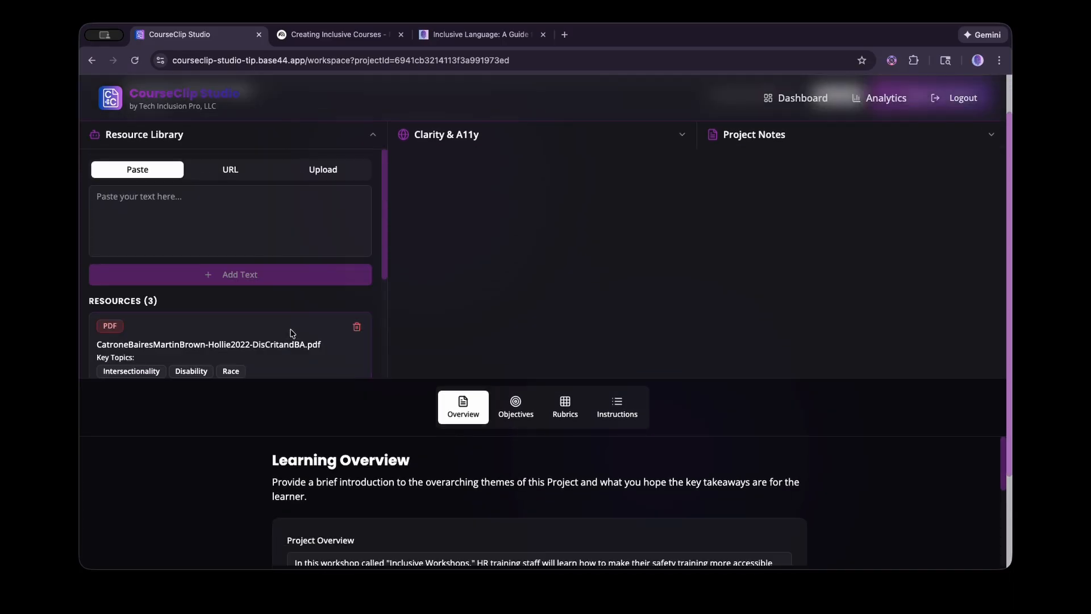
pyautogui.click(373, 140)
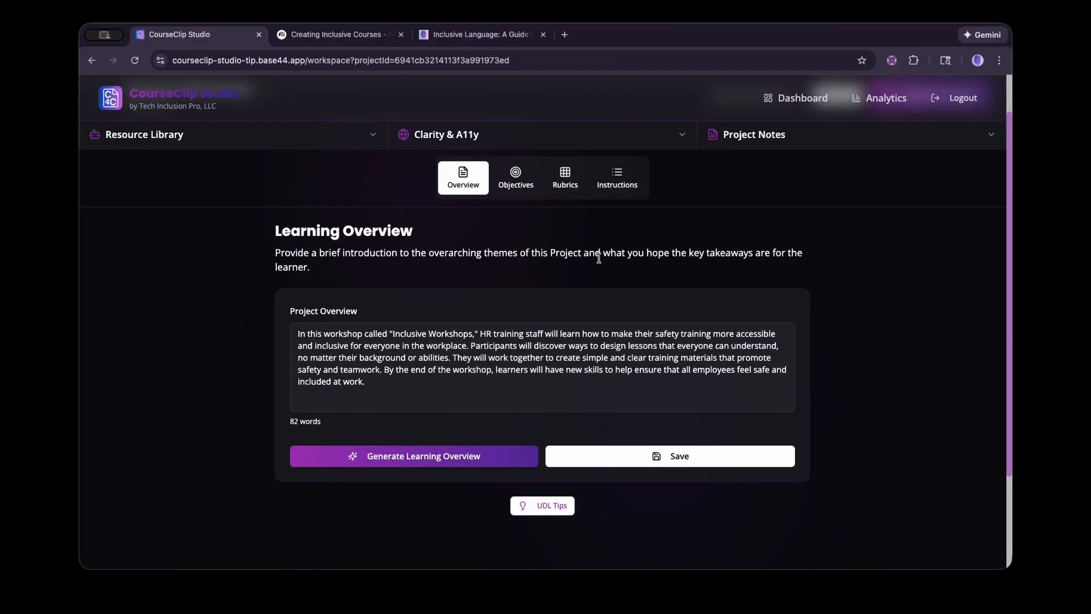
# Start generating learning objectives with the goal "Create a workshop that can help its learners utilize accessible and inclusive instructional design.".
pyautogui.click(510, 188)
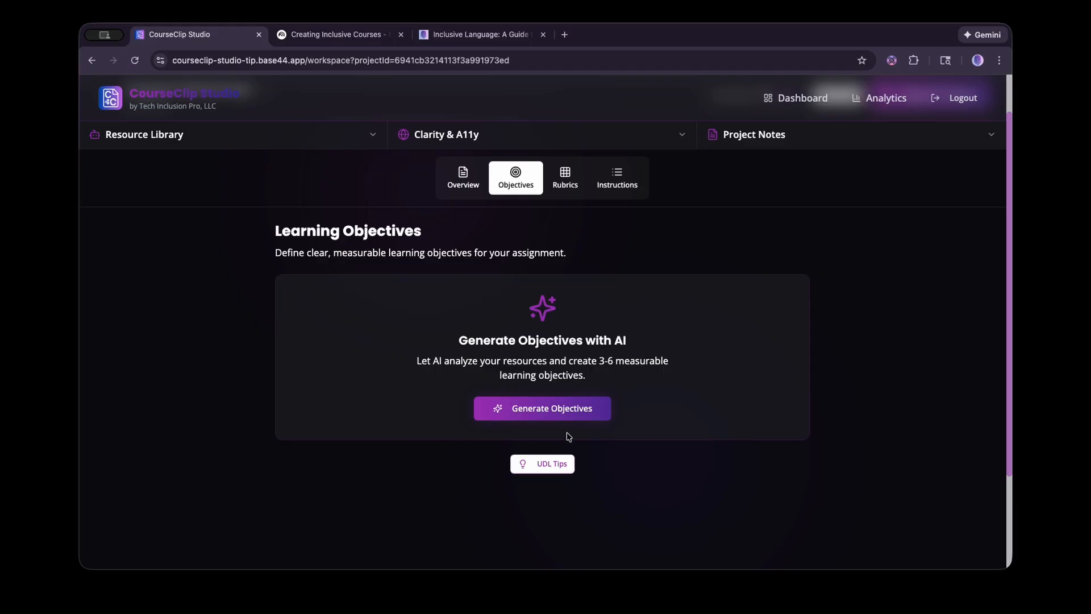
pyautogui.click(572, 411)
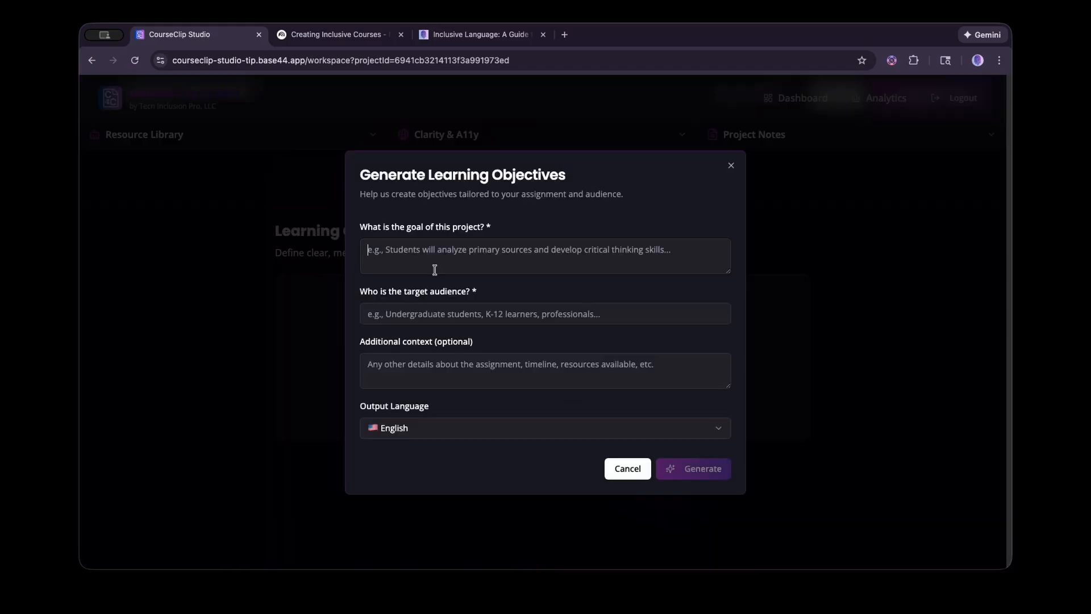
pyautogui.write('Create a workshop that can help its learners utilize accessible and inclusive instructional design.')
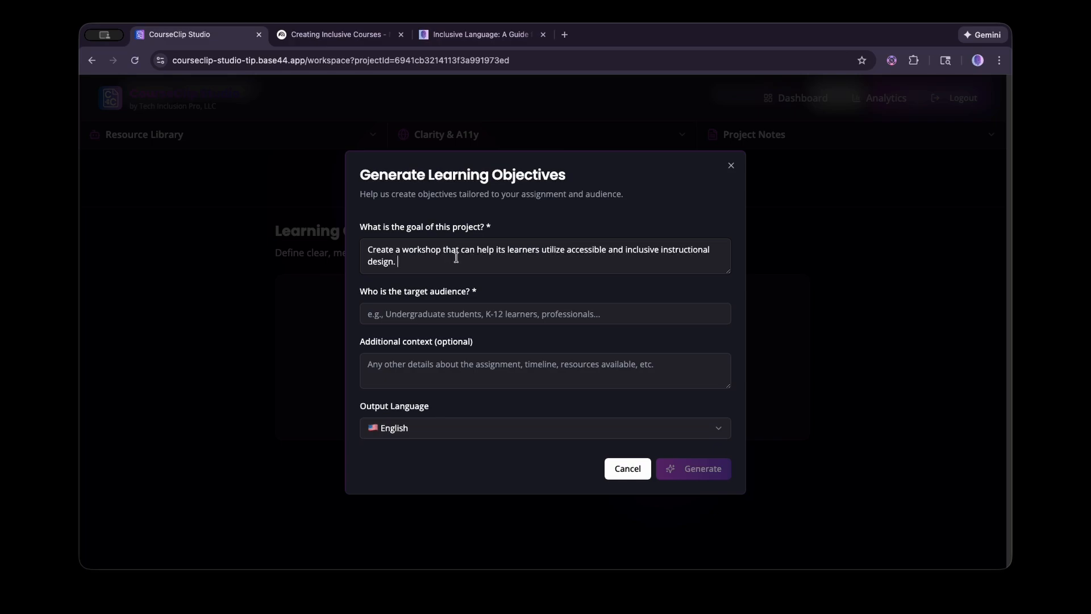
# Set the objectives' target audience to "HR professionals", leave the additional context empty, and choose English as the output language.
pyautogui.click(506, 312)
pyautogui.write('HR professionals')
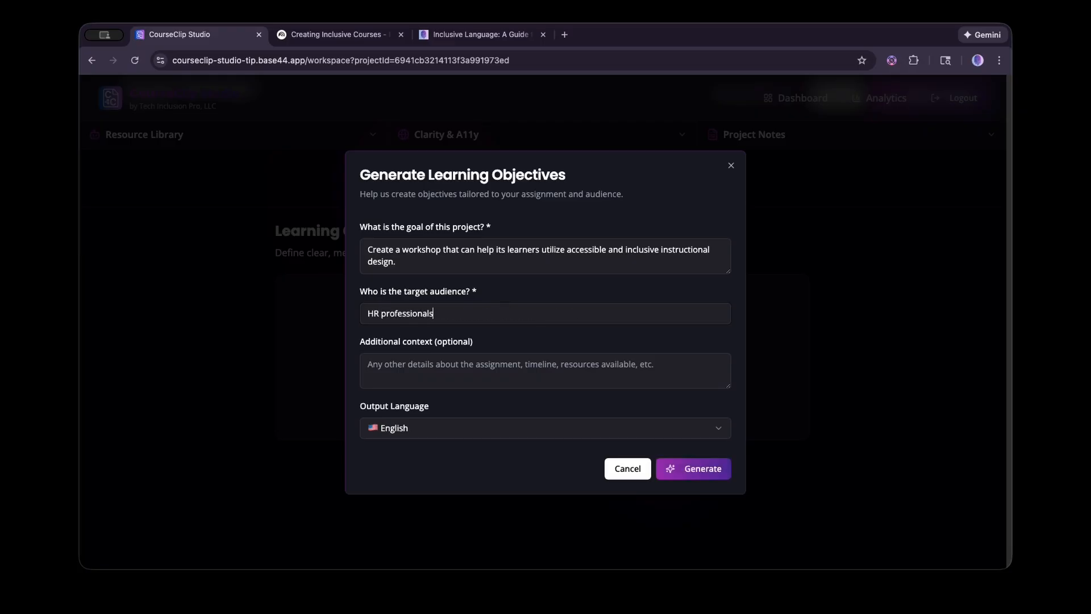
pyautogui.click(499, 372)
pyautogui.click(491, 434)
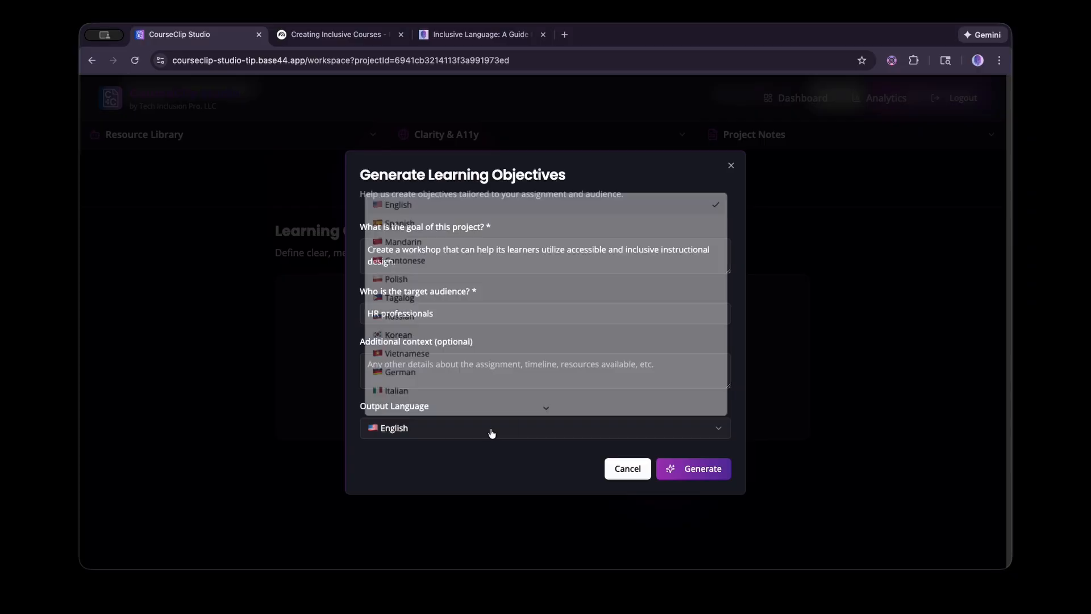
pyautogui.click(408, 202)
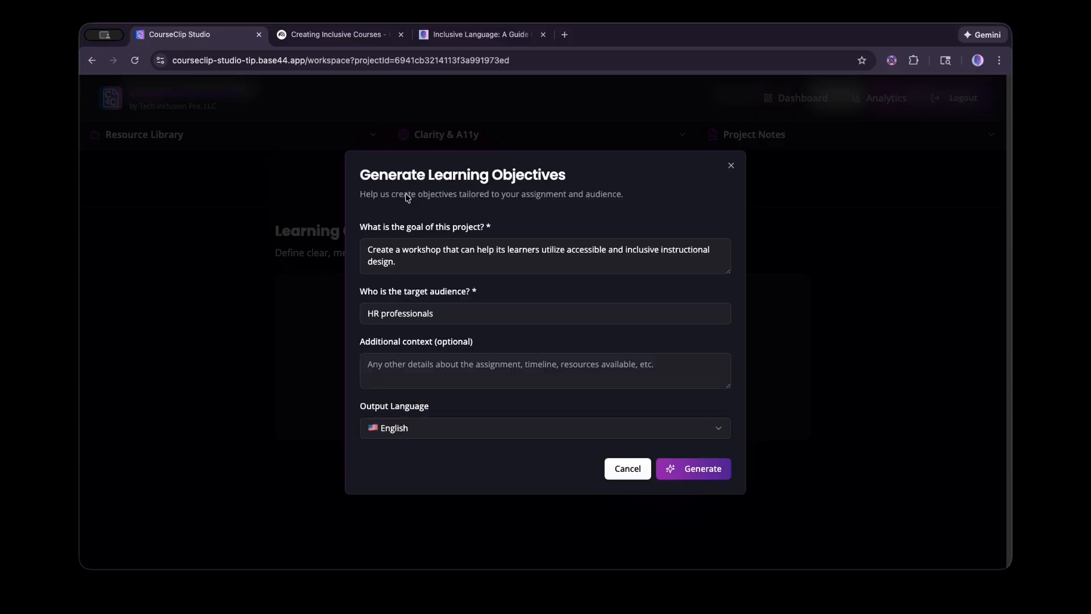
# Generate the learning objectives from the entered project goal and audience, and read through the generated list.
pyautogui.click(700, 475)
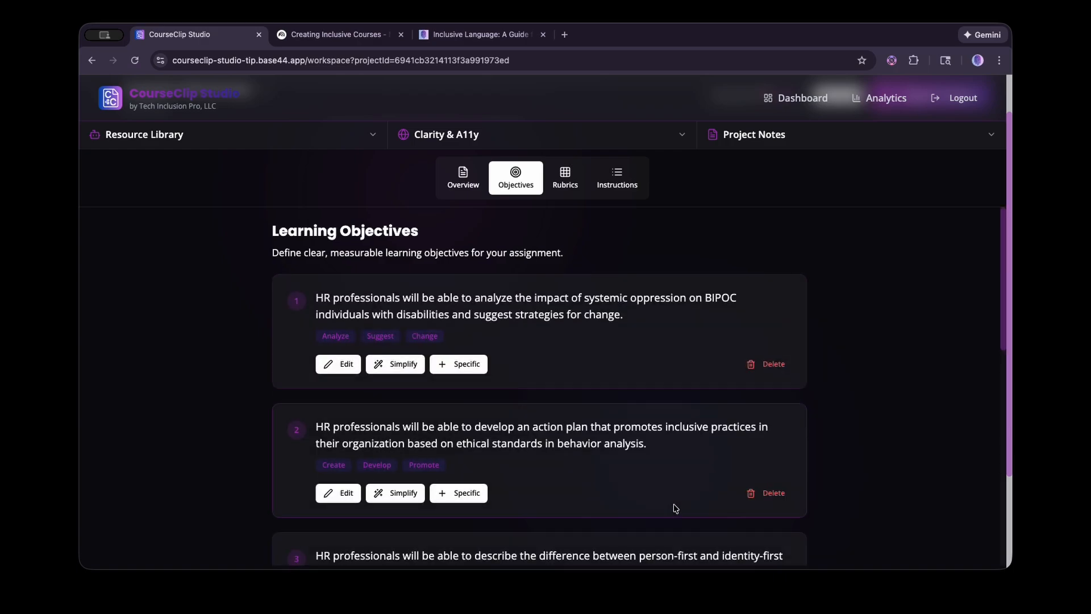
pyautogui.scroll(-6, 303, 327)
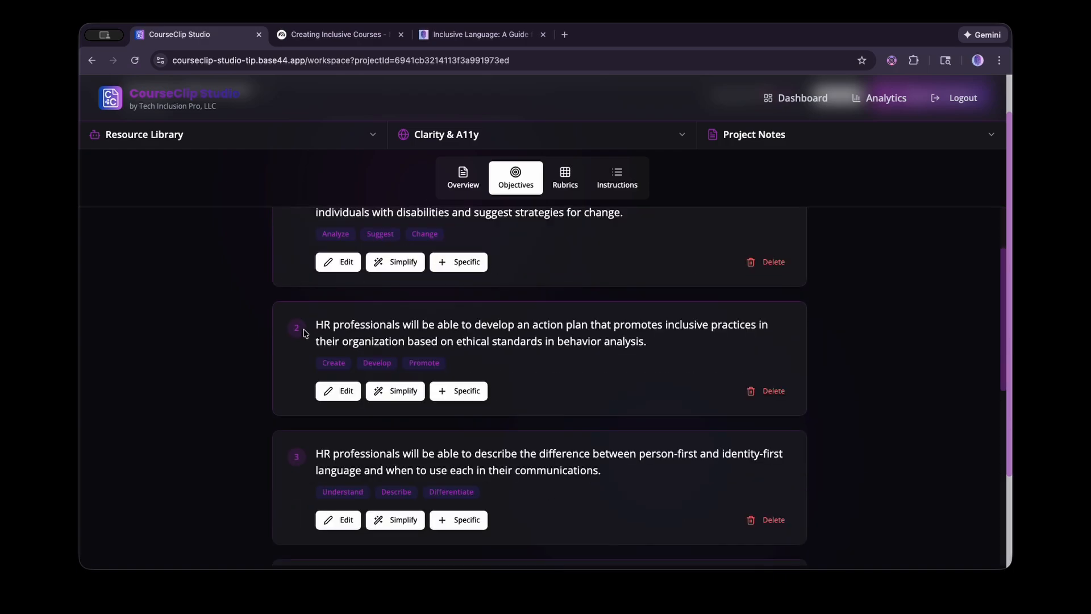
pyautogui.scroll(6, 398, 383)
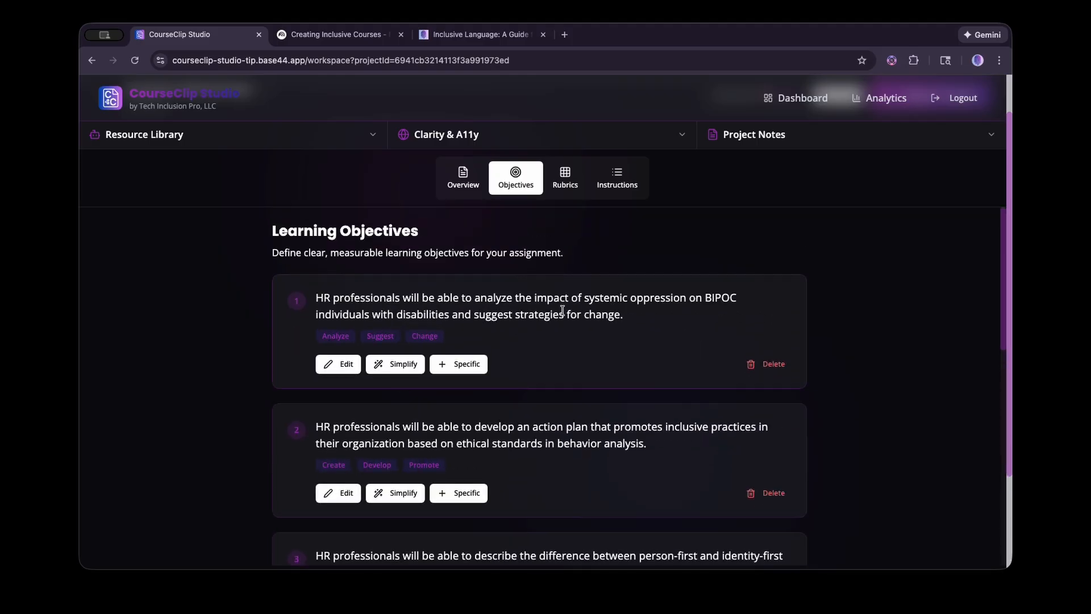
pyautogui.scroll(-1, 673, 333)
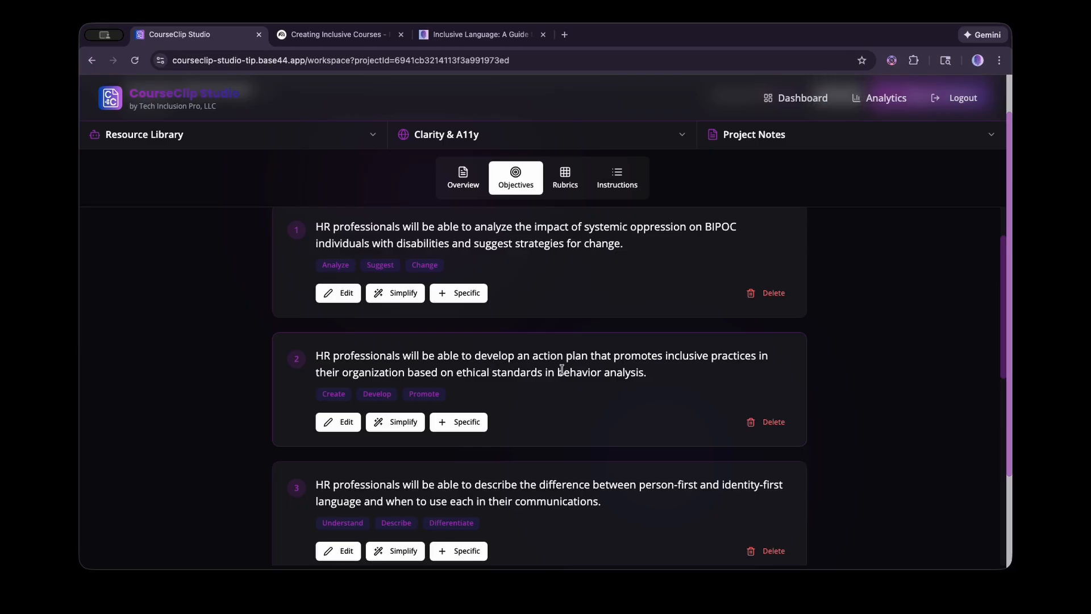
pyautogui.scroll(-1, 568, 372)
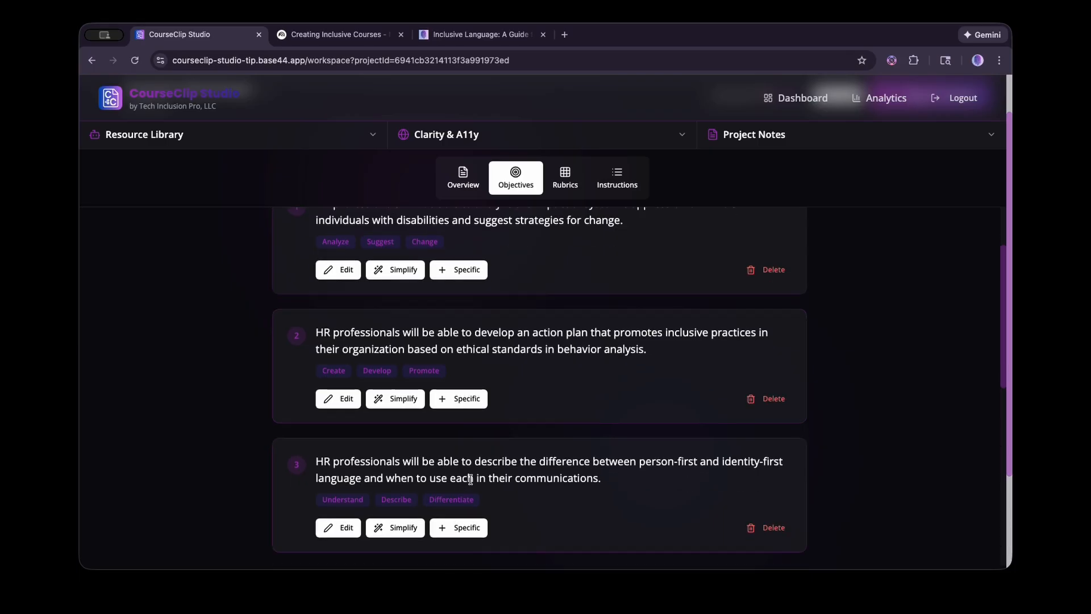
pyautogui.scroll(-1, 595, 467)
pyautogui.scroll(-4, 595, 467)
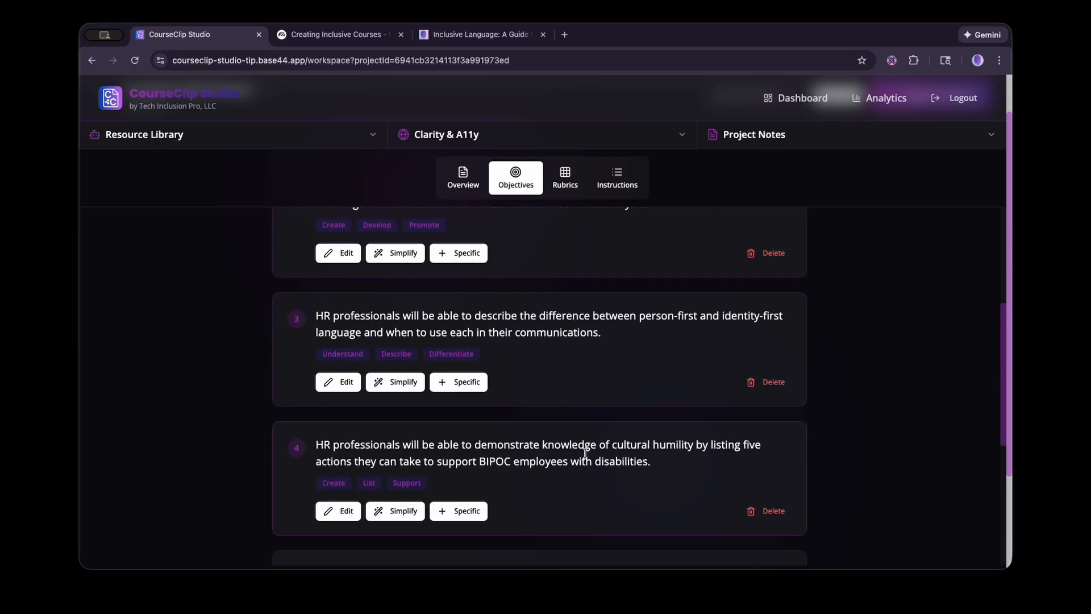
pyautogui.scroll(8, 749, 405)
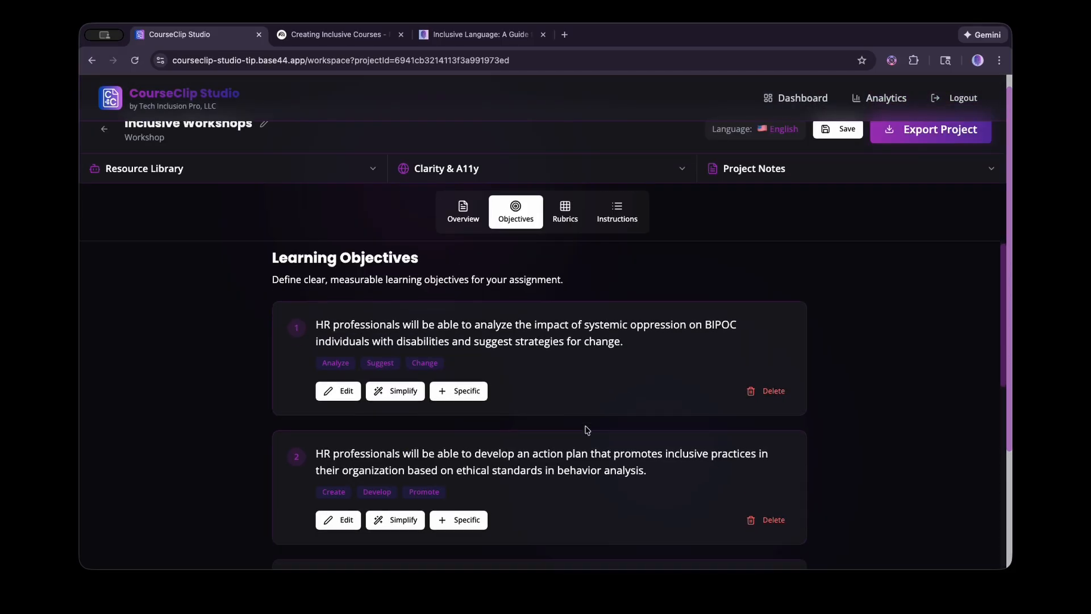
pyautogui.scroll(-4, 627, 393)
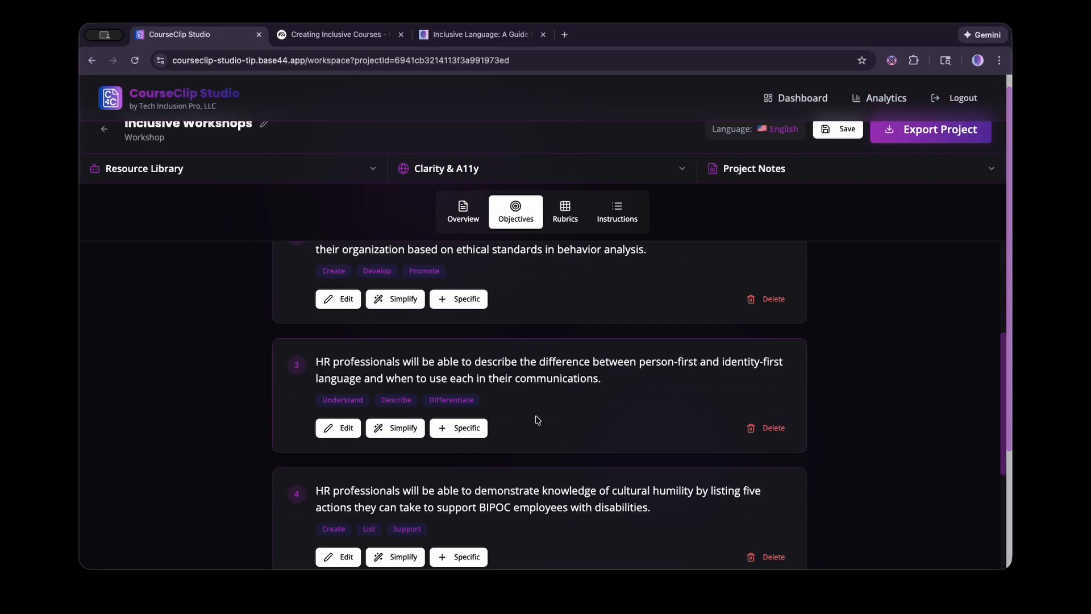
pyautogui.scroll(-2, 538, 420)
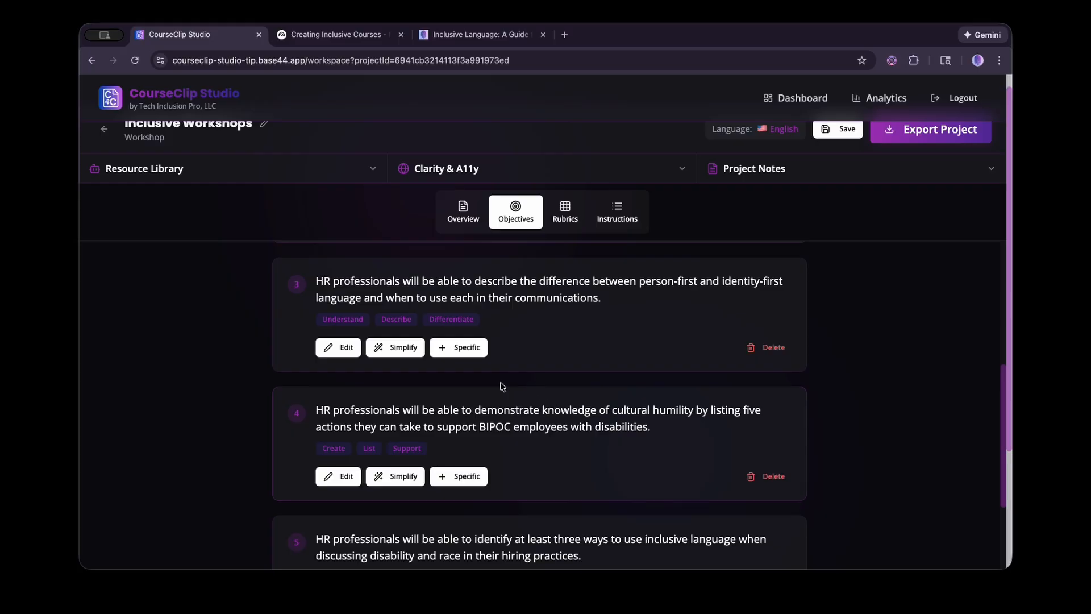
# Open the third objective for editing and cancel it, and simplify the wording of the fourth objective on cultural humility.
pyautogui.click(339, 348)
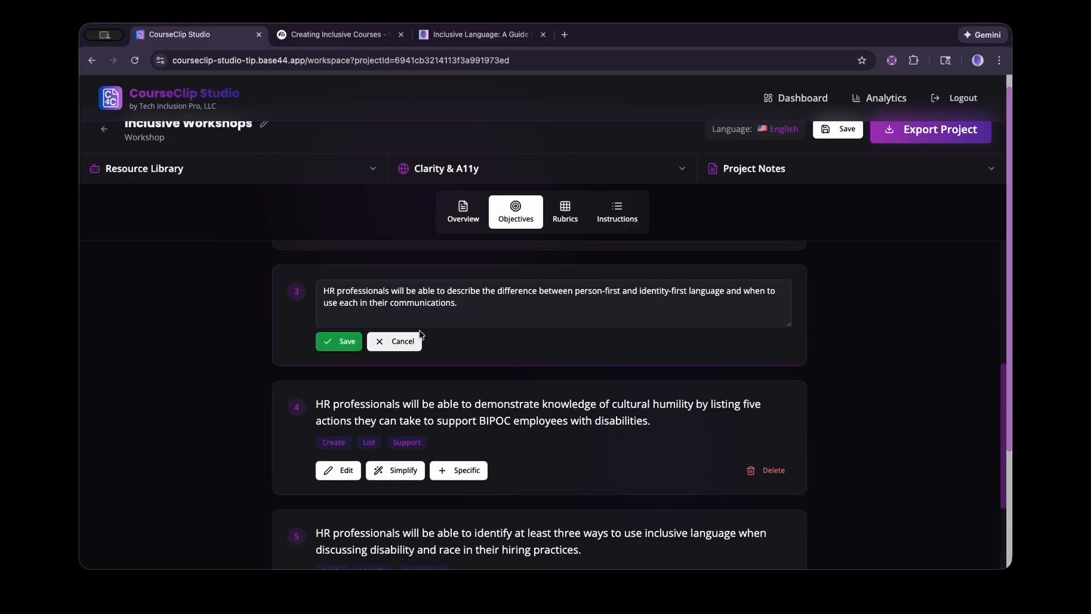
pyautogui.click(417, 343)
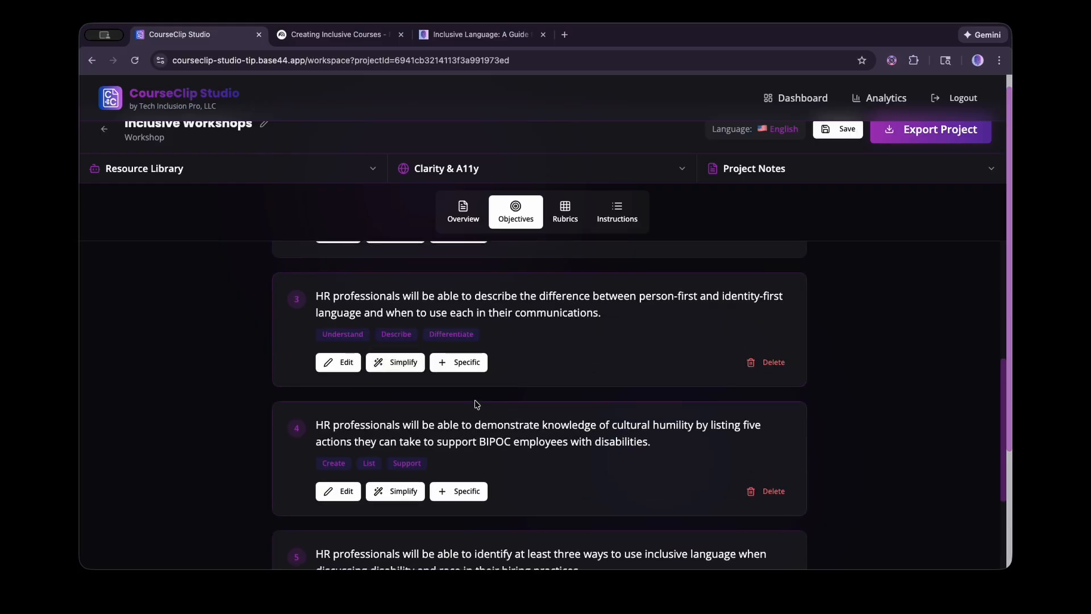
pyautogui.scroll(-2, 519, 427)
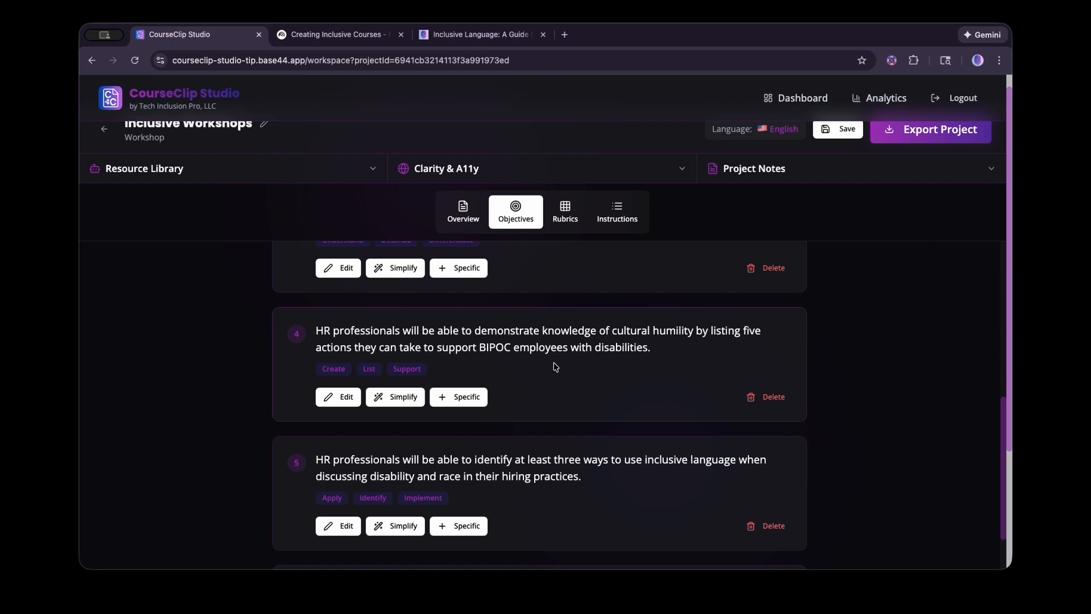
pyautogui.click(397, 397)
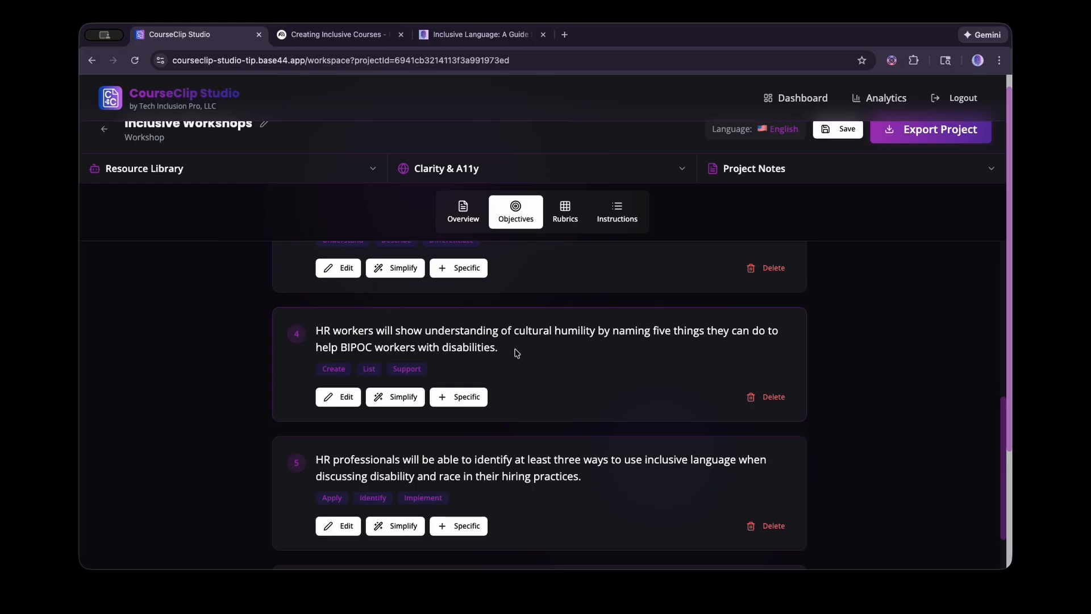
# Make the fifth objective, about using inclusive language in hiring practices, more specific.
pyautogui.scroll(-2, 544, 439)
pyautogui.scroll(-3, 545, 439)
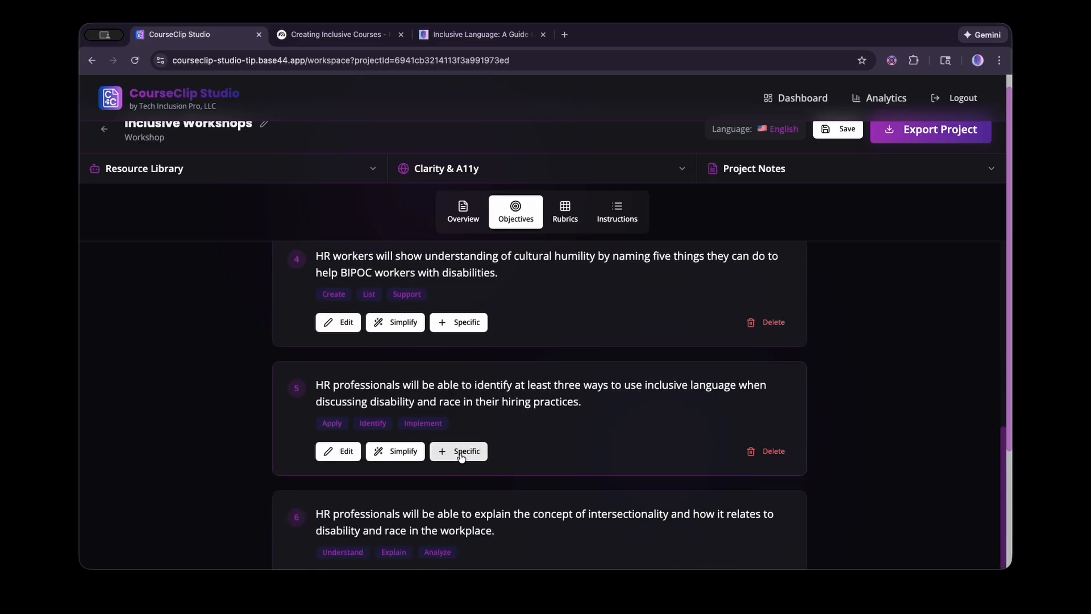
pyautogui.click(461, 453)
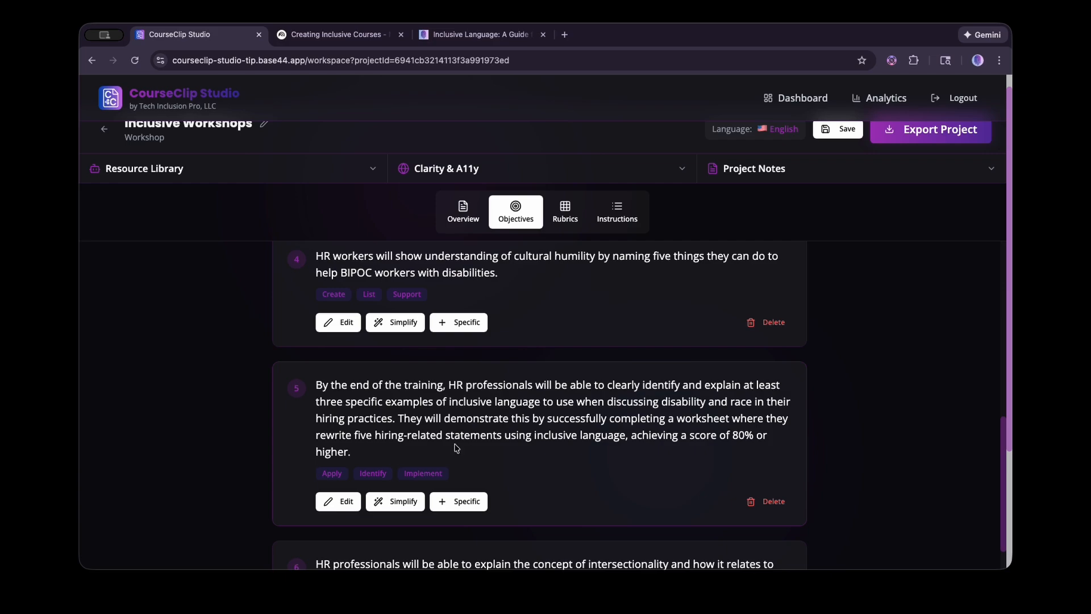
# Look back over the objectives list, open the fifth objective's text for editing, read it and save it.
pyautogui.scroll(5, 546, 455)
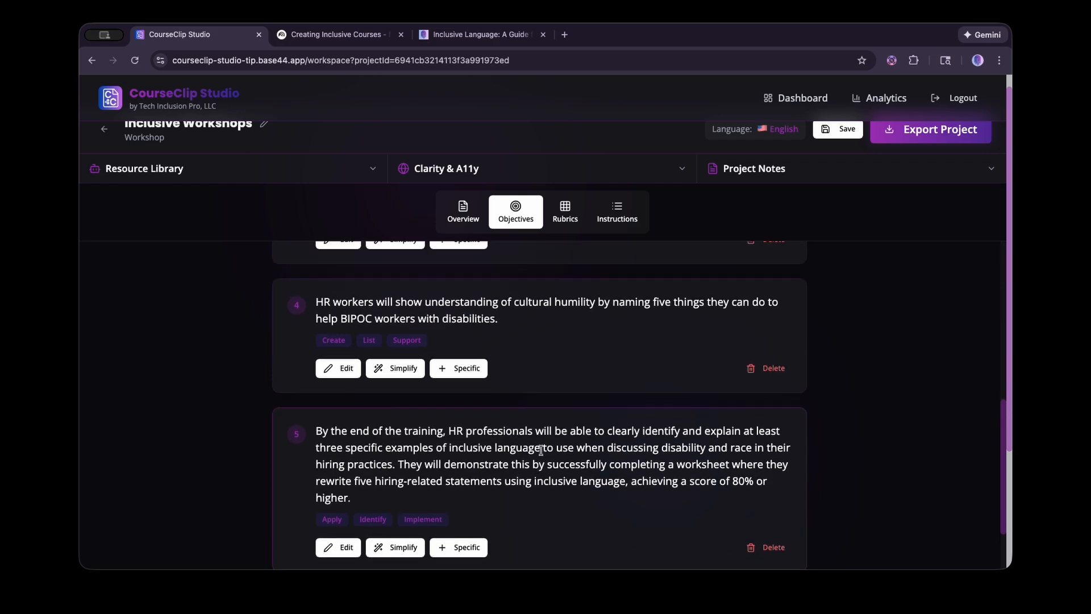
pyautogui.scroll(4, 546, 458)
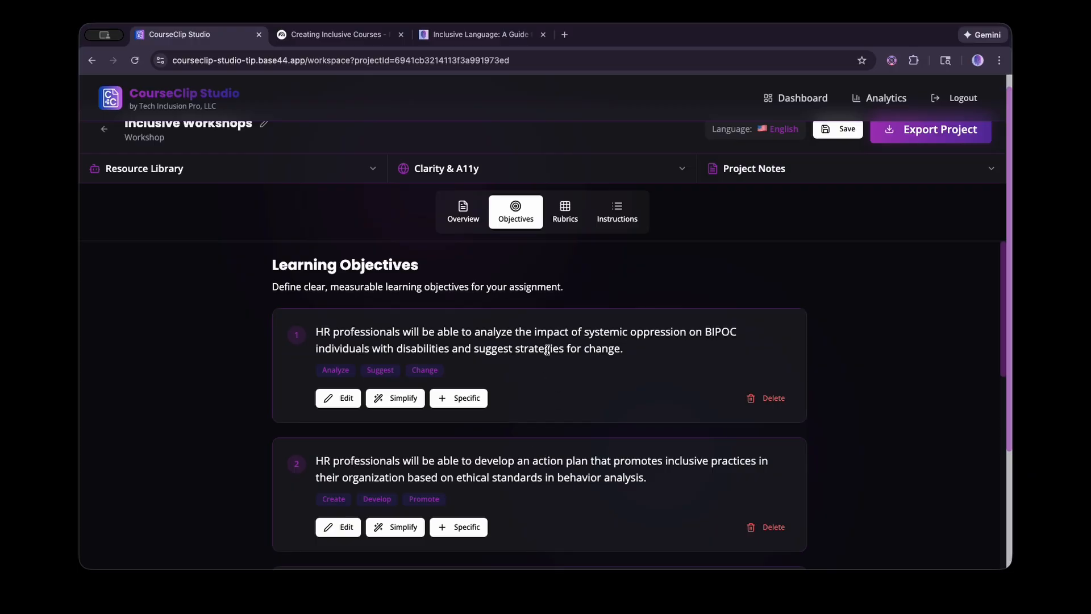
pyautogui.scroll(-1, 547, 392)
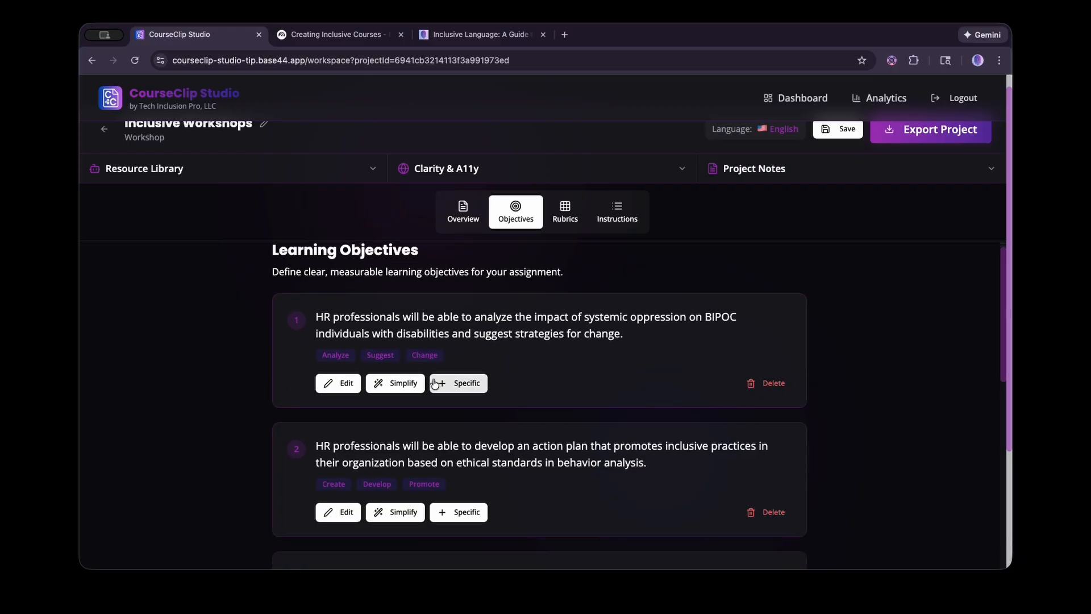
pyautogui.scroll(-4, 446, 446)
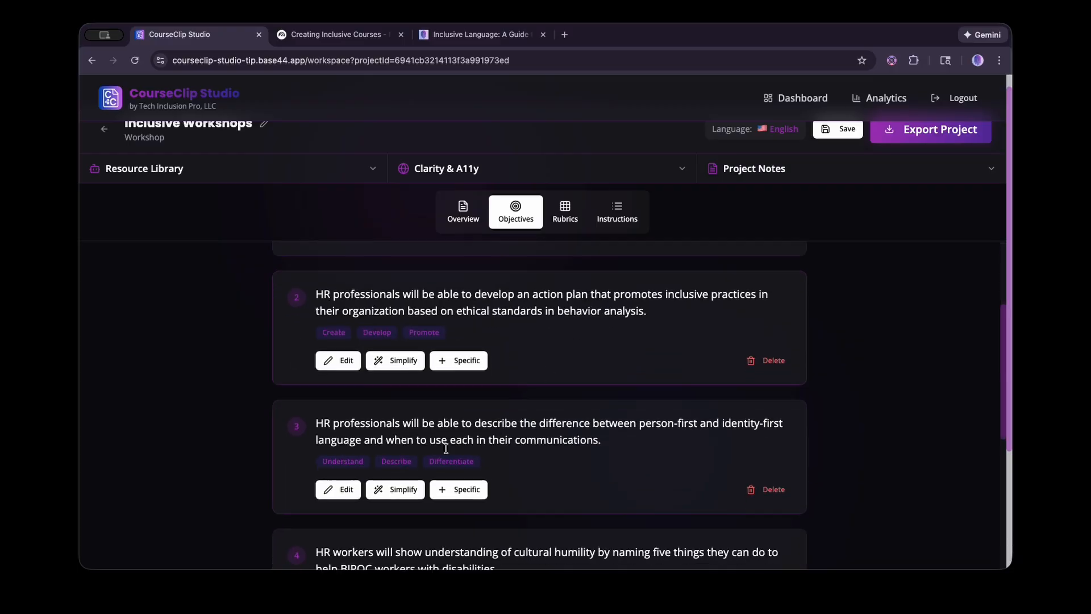
pyautogui.scroll(-3, 447, 445)
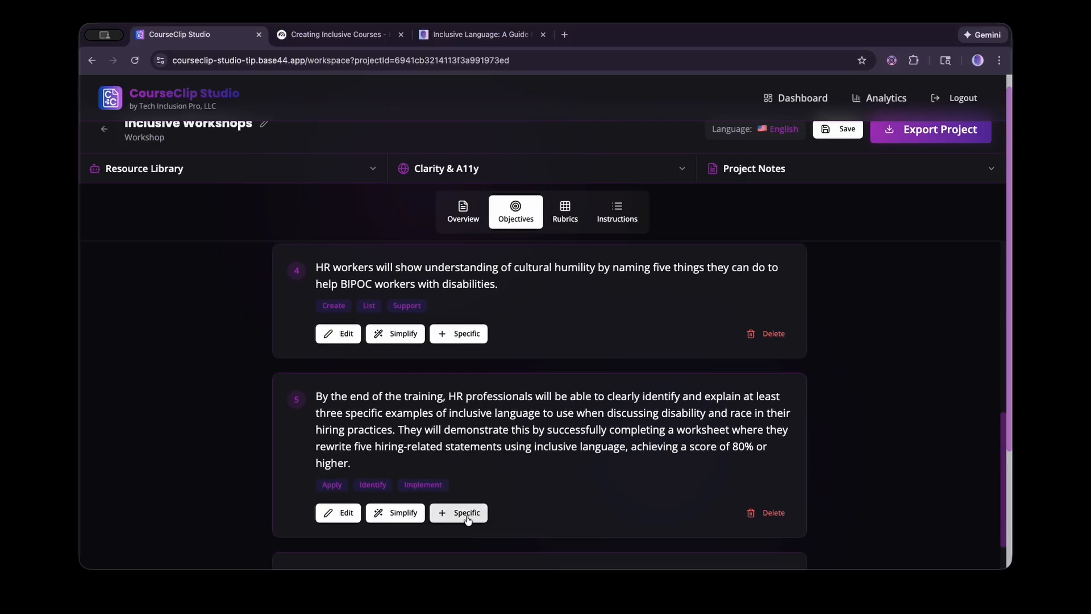
pyautogui.click(341, 513)
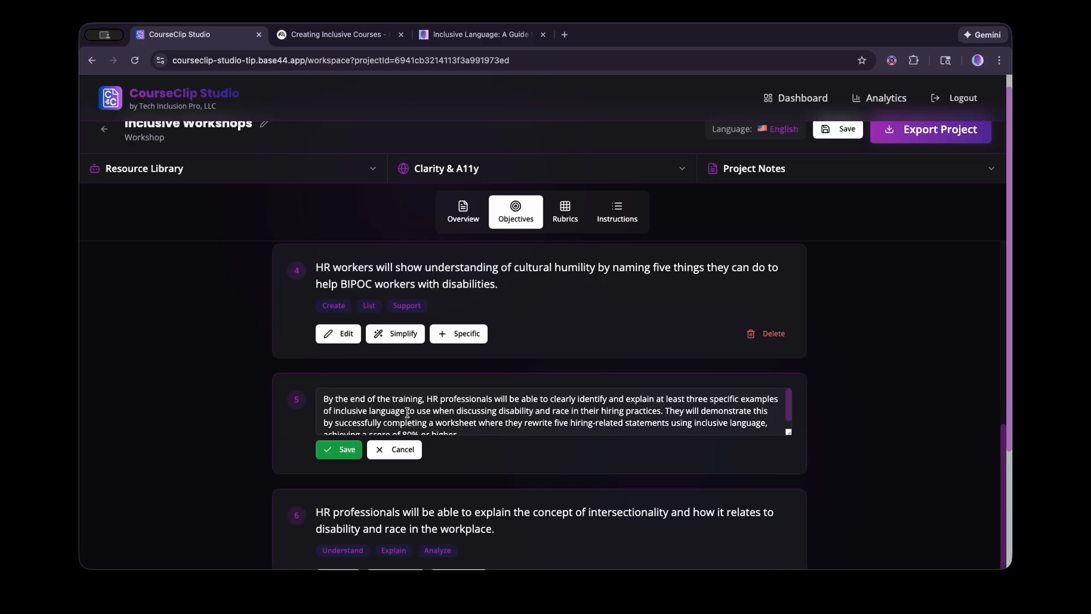
pyautogui.scroll(-2, 411, 410)
pyautogui.scroll(2, 410, 410)
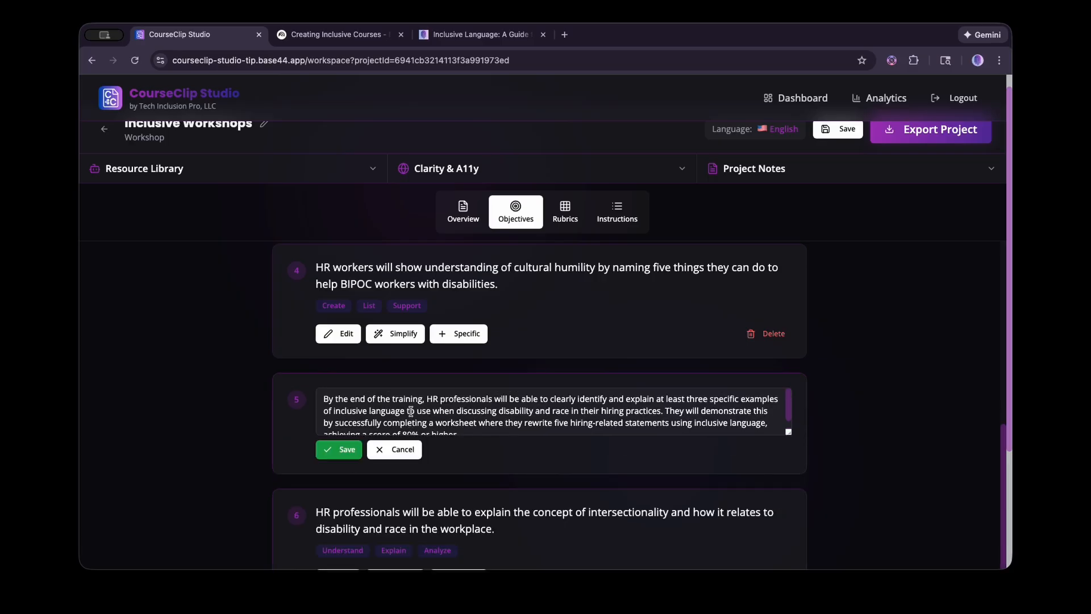
pyautogui.click(338, 449)
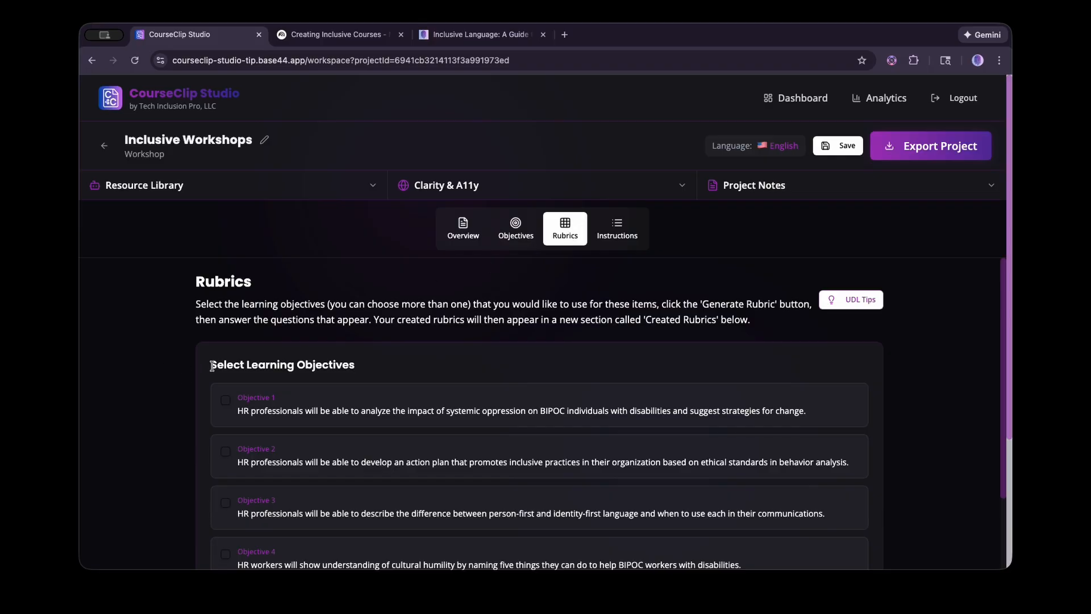
# In the Rubrics section, look over the available learning objectives and select Objective 1 and Objective 2 for a rubric.
pyautogui.scroll(-2, 193, 409)
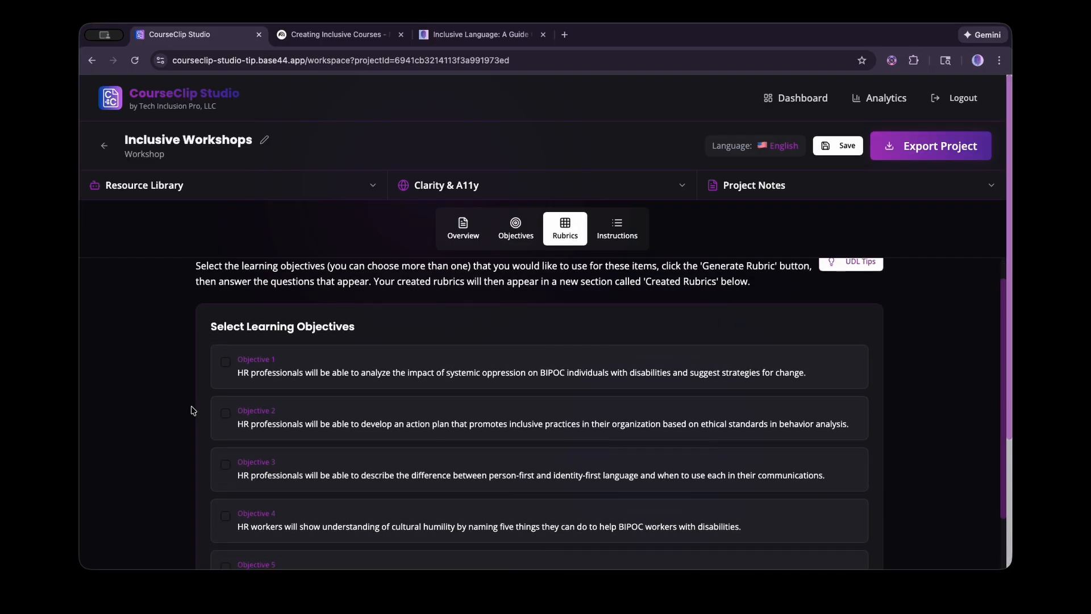
pyautogui.scroll(-1, 193, 409)
pyautogui.scroll(-1, 322, 463)
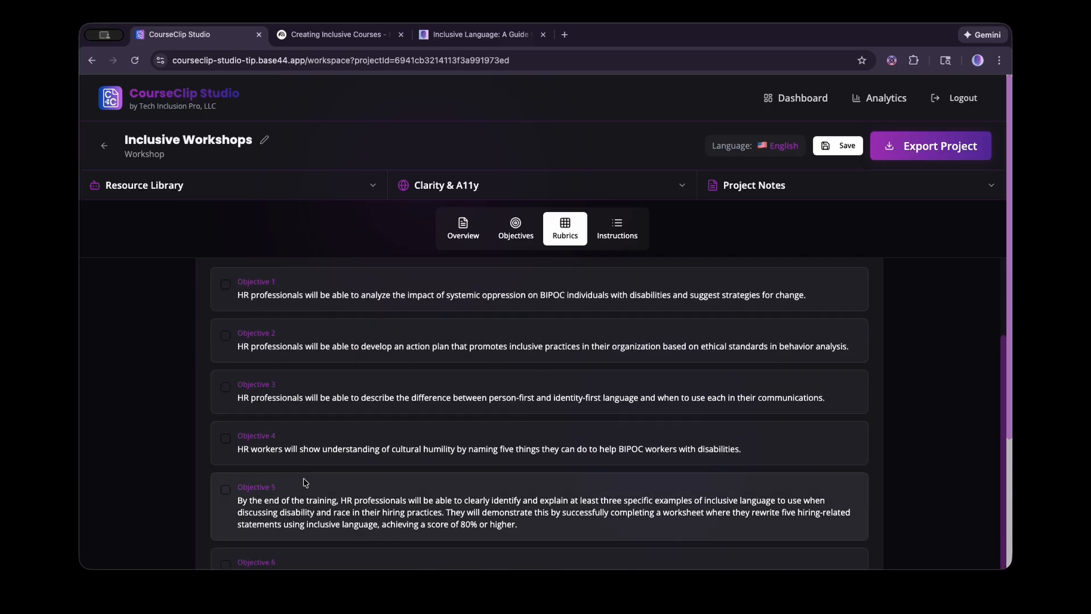
pyautogui.scroll(-1, 287, 444)
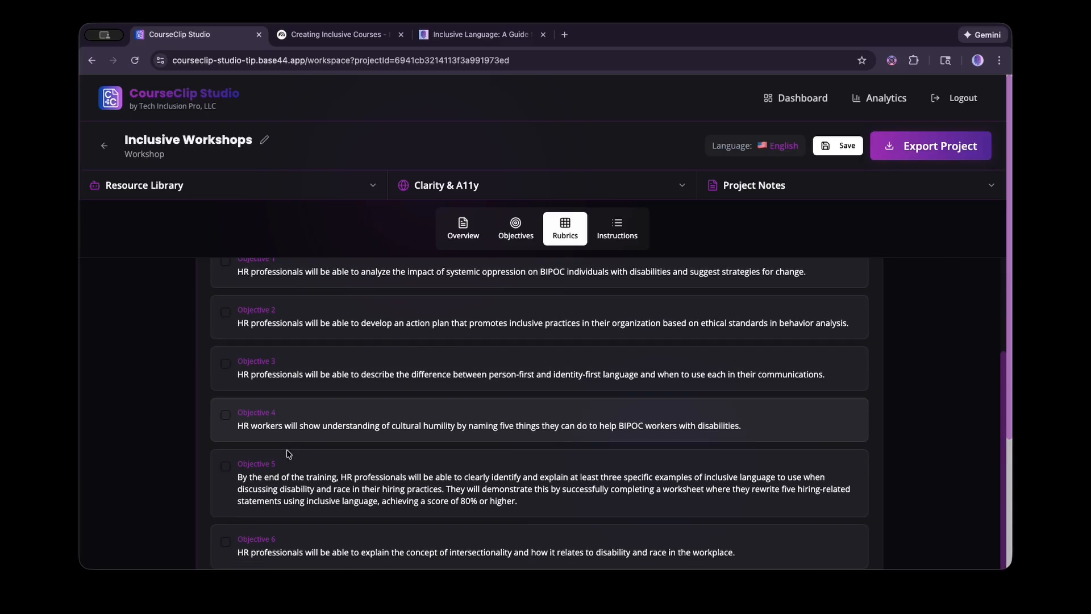
pyautogui.scroll(5, 289, 455)
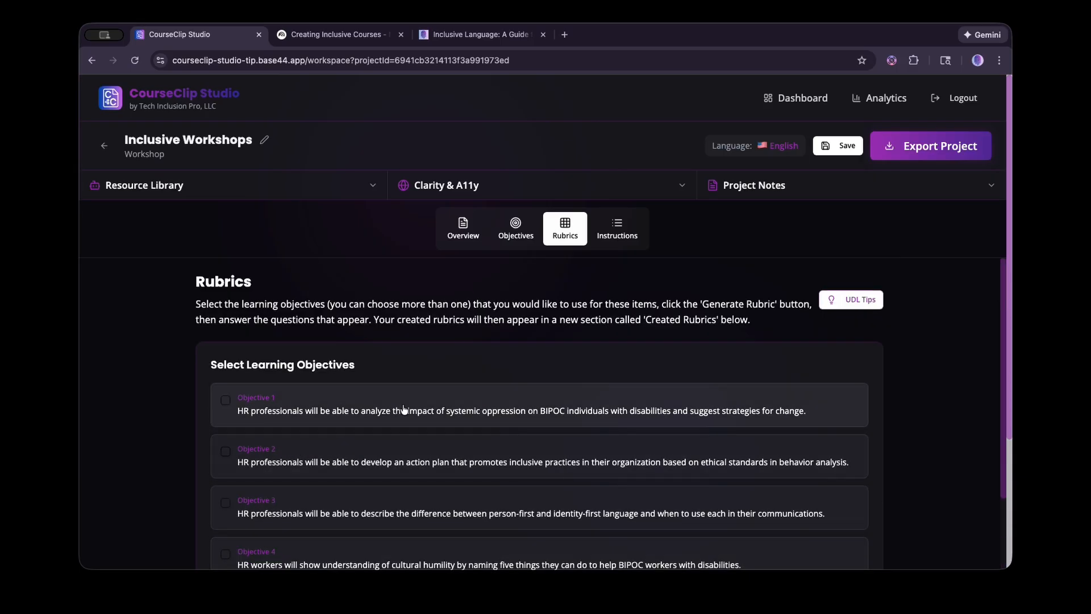
pyautogui.click(226, 400)
pyautogui.scroll(-1, 358, 417)
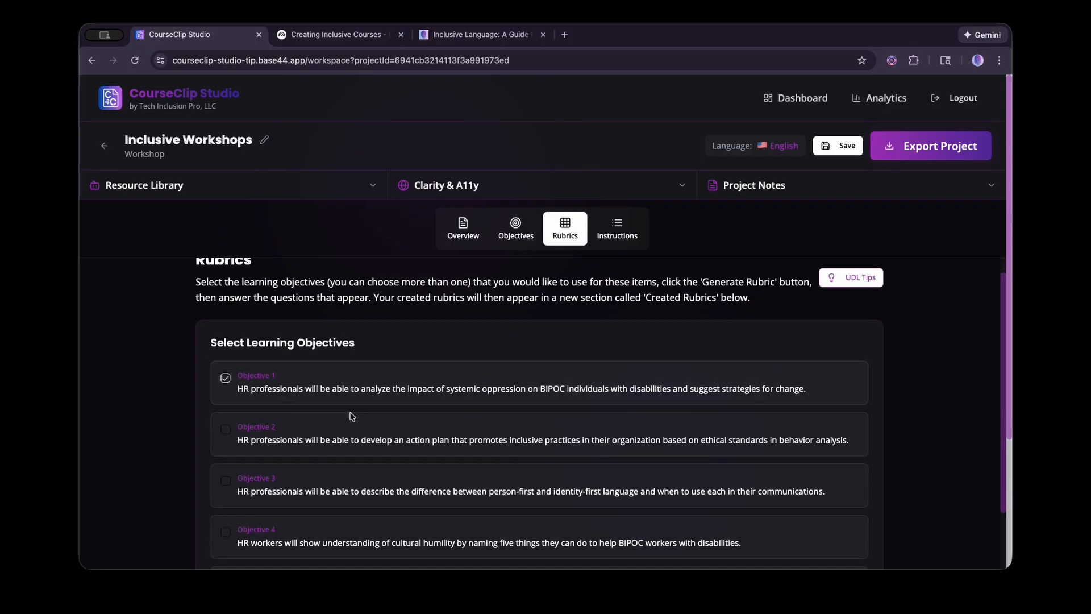
pyautogui.click(225, 430)
pyautogui.scroll(-5, 156, 397)
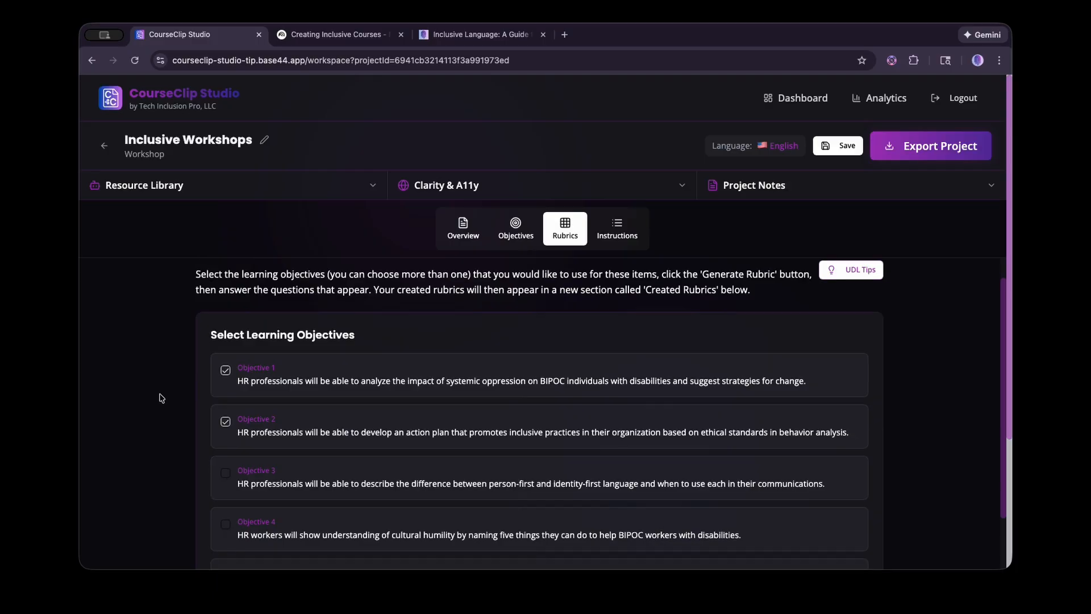
pyautogui.scroll(-1, 175, 417)
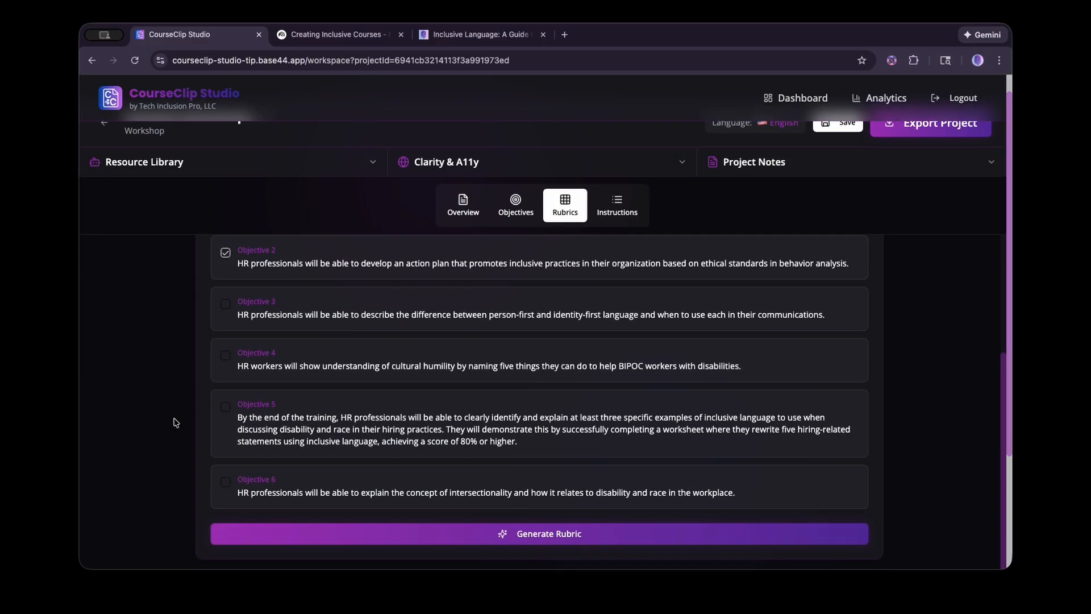
# Start generating a rubric with the assignment "Group project to create an infographic on these topics to share with their employees.".
pyautogui.click(518, 534)
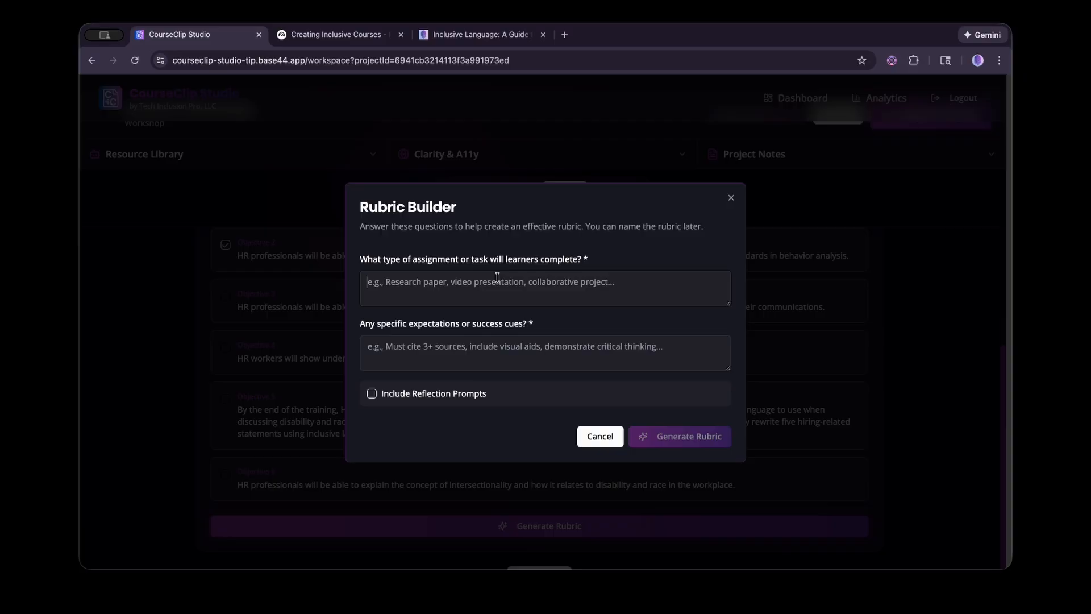
pyautogui.write('Group')
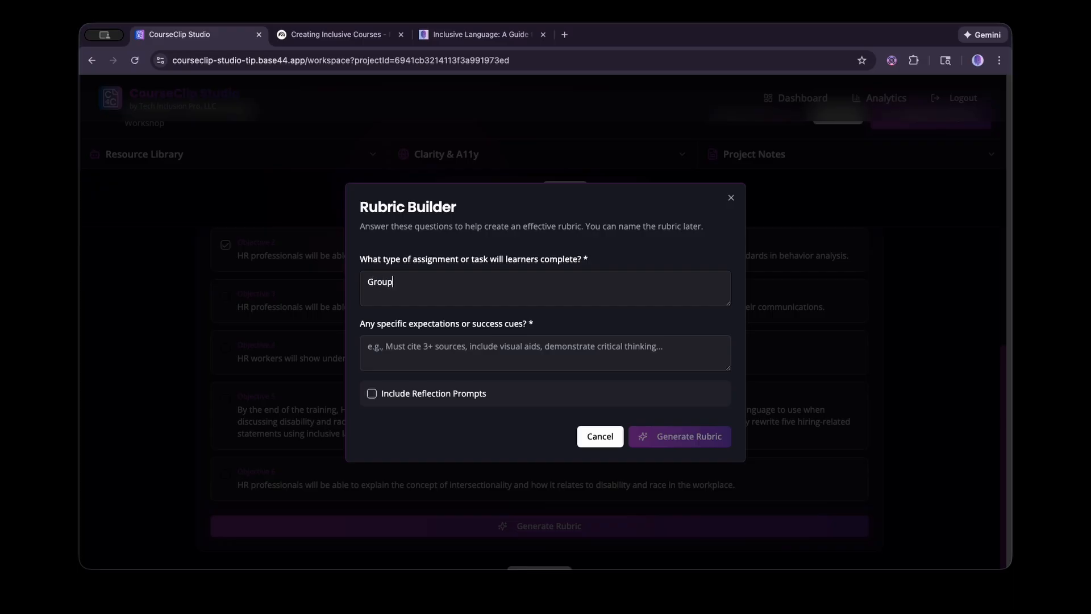
pyautogui.write(' project to create an infographic ')
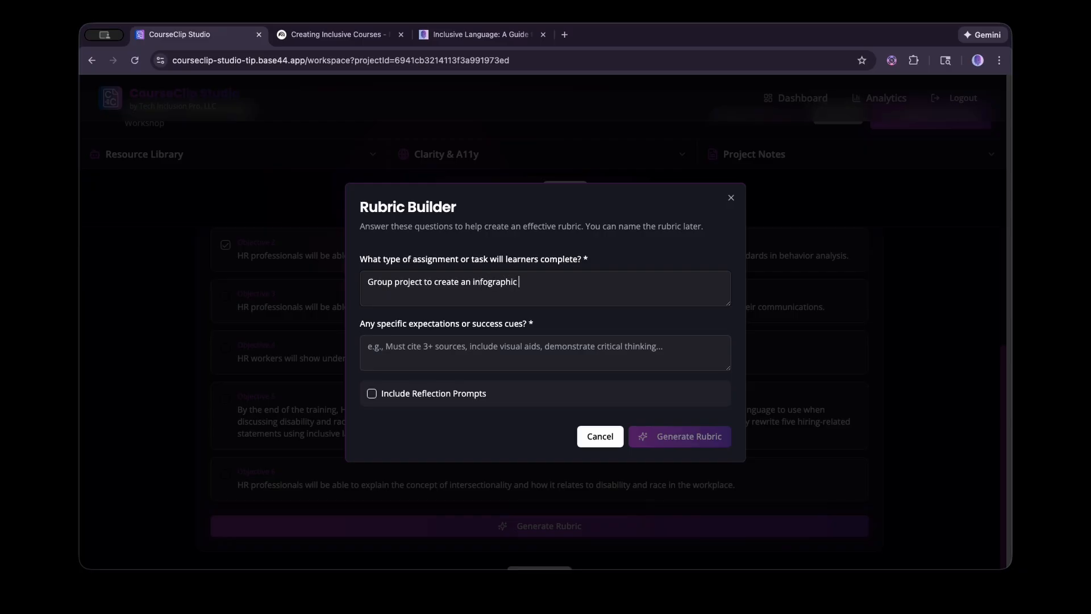
pyautogui.write('on these topics to share with thei')
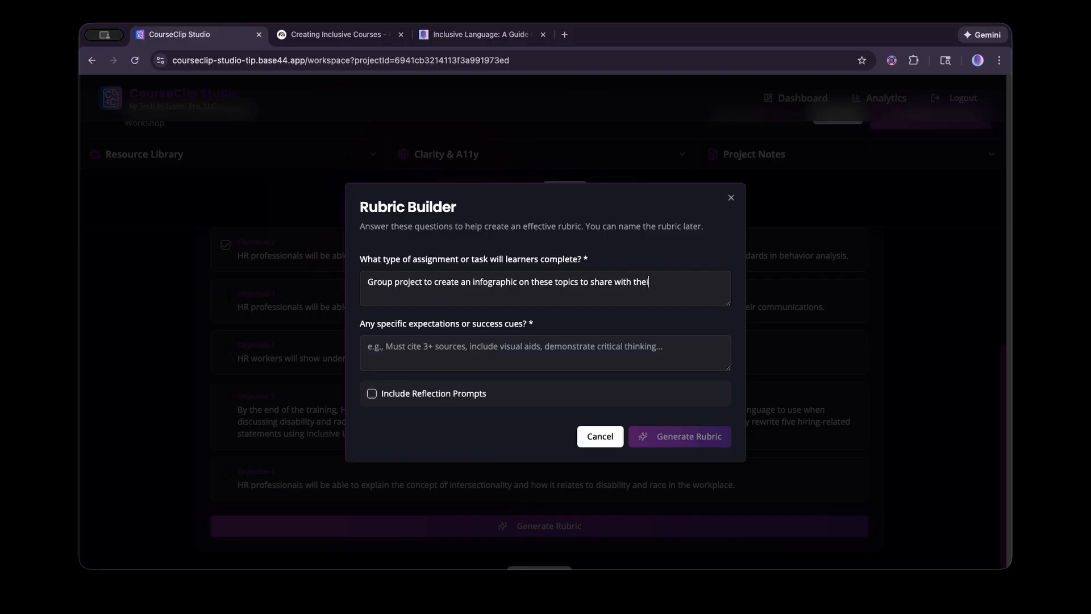
pyautogui.write('r employees.')
# Include reflection prompts in the rubric and enter "Cite three sources" as its expectations or success cues.
pyautogui.click(523, 353)
pyautogui.click(372, 393)
pyautogui.click(465, 354)
pyautogui.write('Cite three sources')
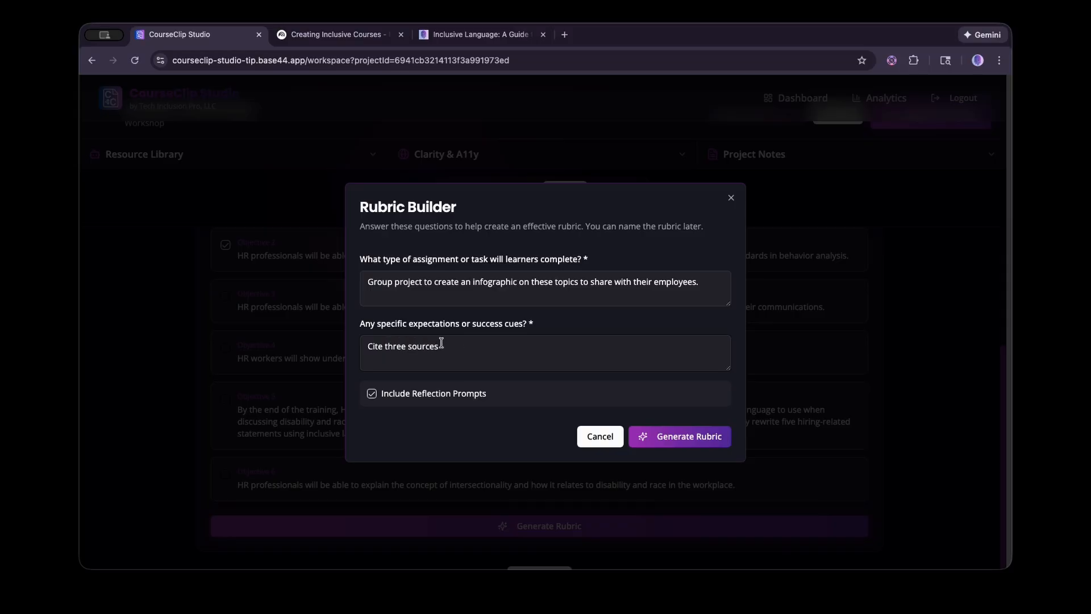
# Generate the rubric with the entered assignment details and expand Rubric 1 under Created Rubrics.
pyautogui.click(652, 437)
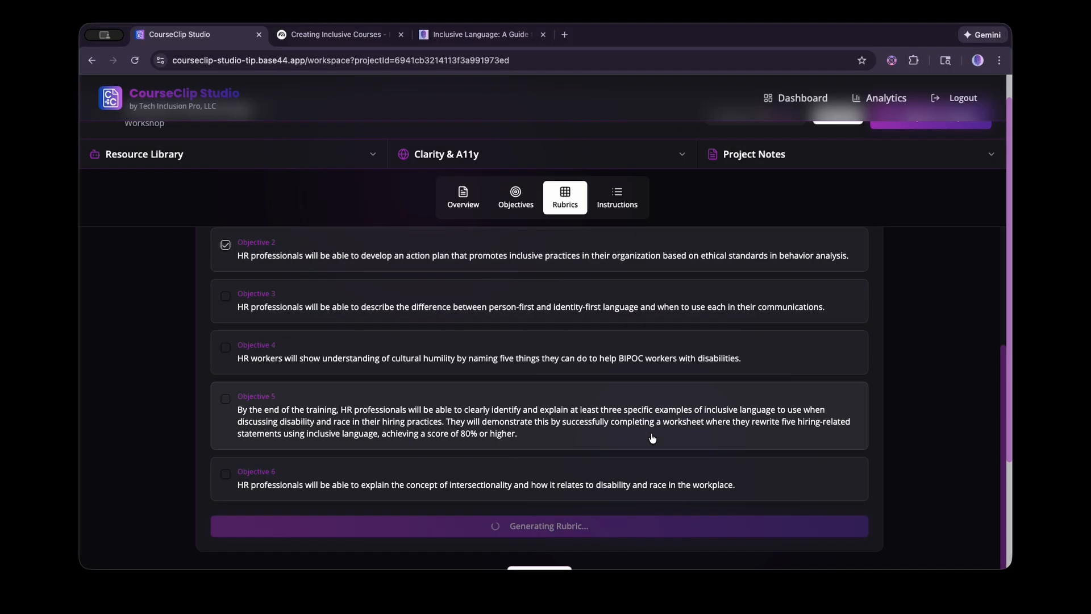
pyautogui.scroll(-3, 654, 483)
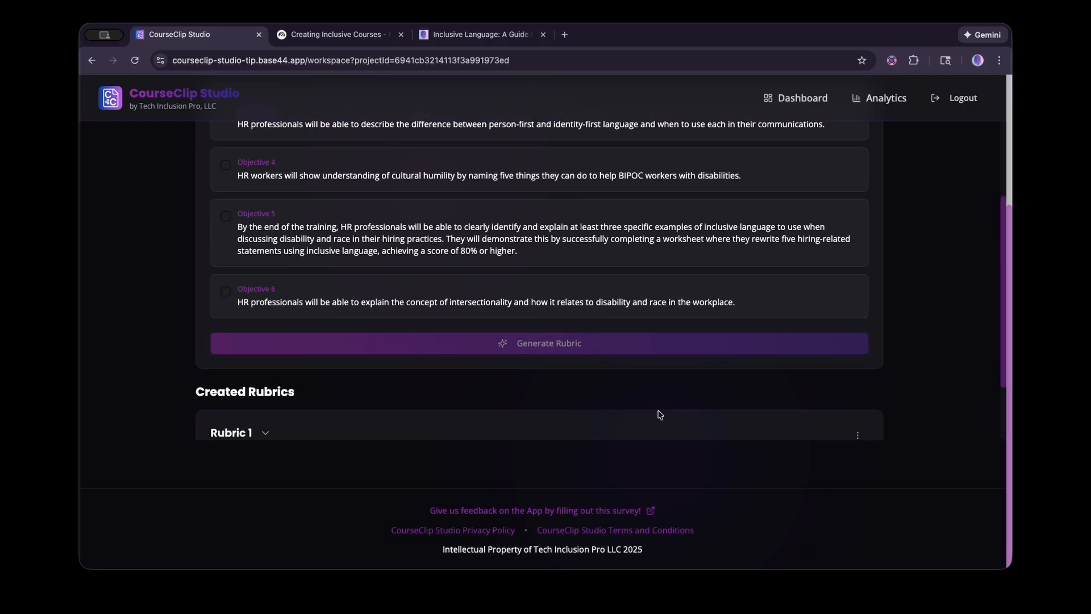
pyautogui.scroll(-3, 567, 353)
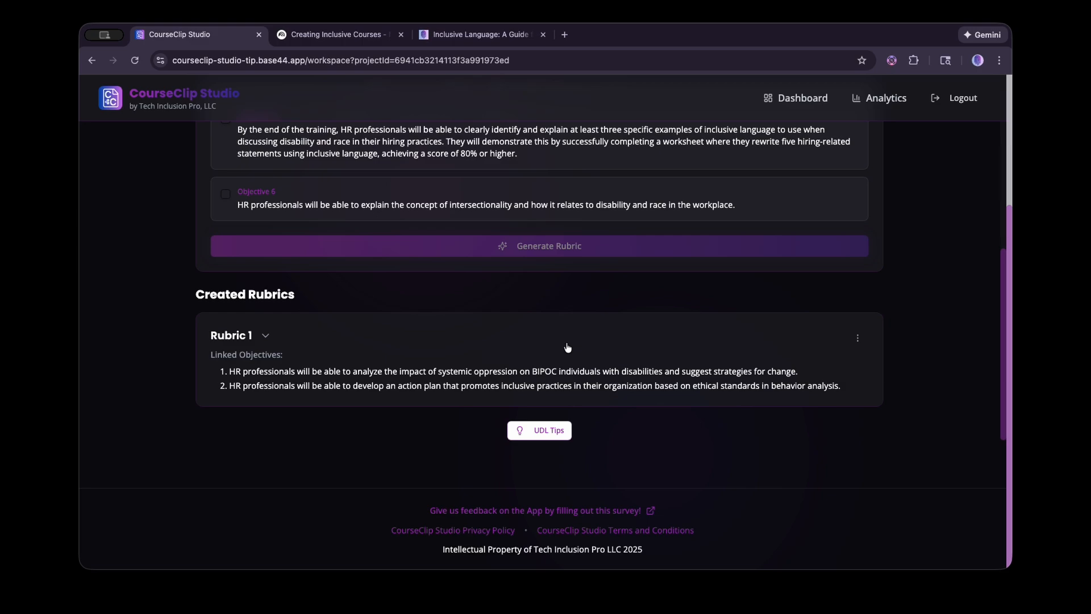
pyautogui.click(265, 336)
# Read through Rubric 1's linked objectives, criteria levels, examples and non-examples for each criterion, and reflection prompt.
pyautogui.scroll(-2, 198, 341)
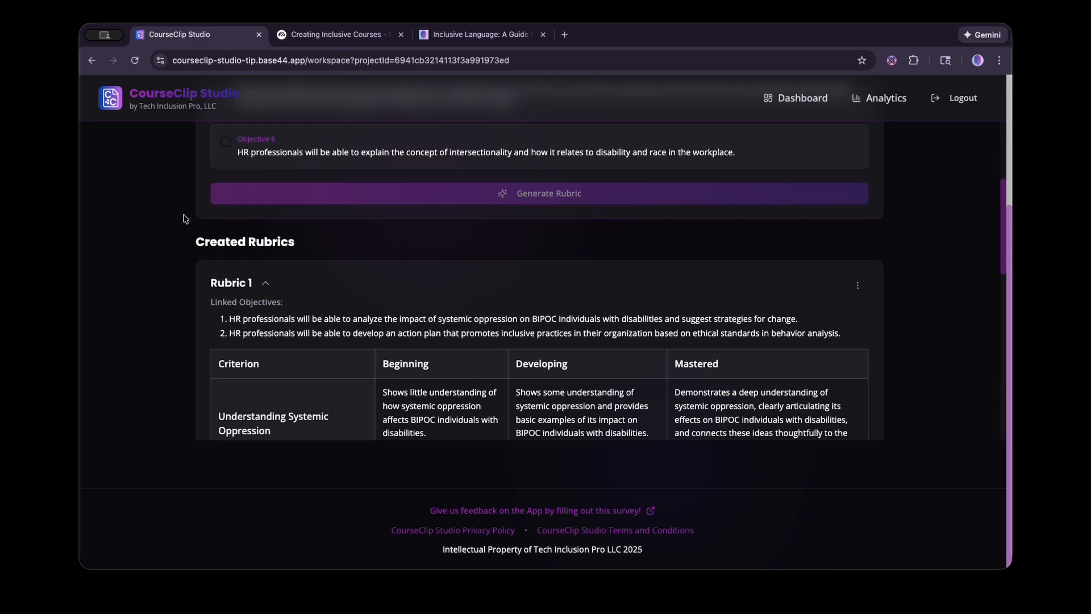
pyautogui.scroll(-5, 186, 275)
pyautogui.scroll(1, 187, 280)
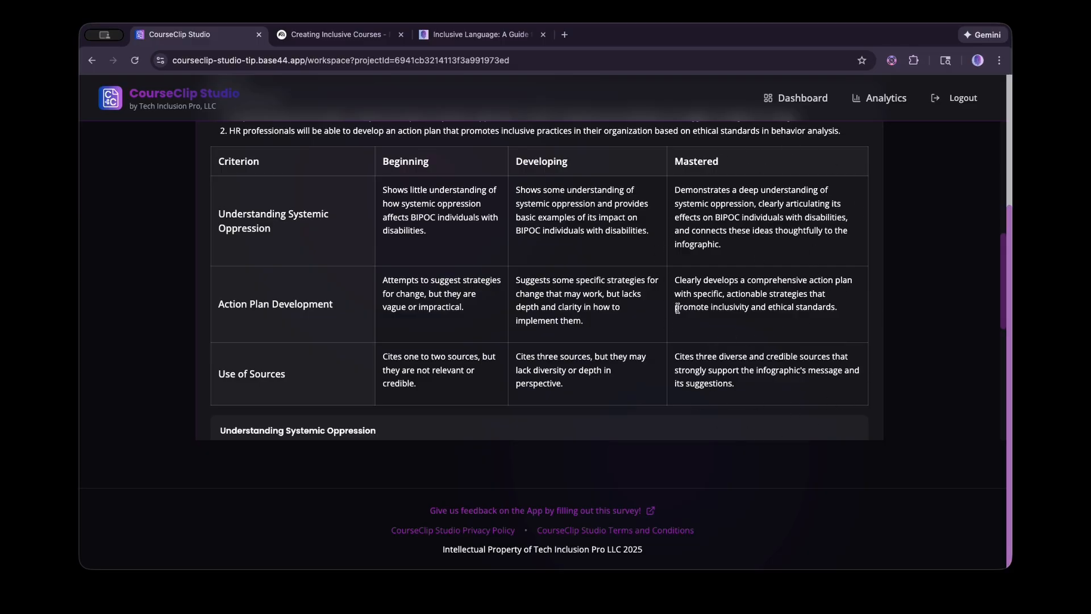
pyautogui.scroll(-5, 679, 307)
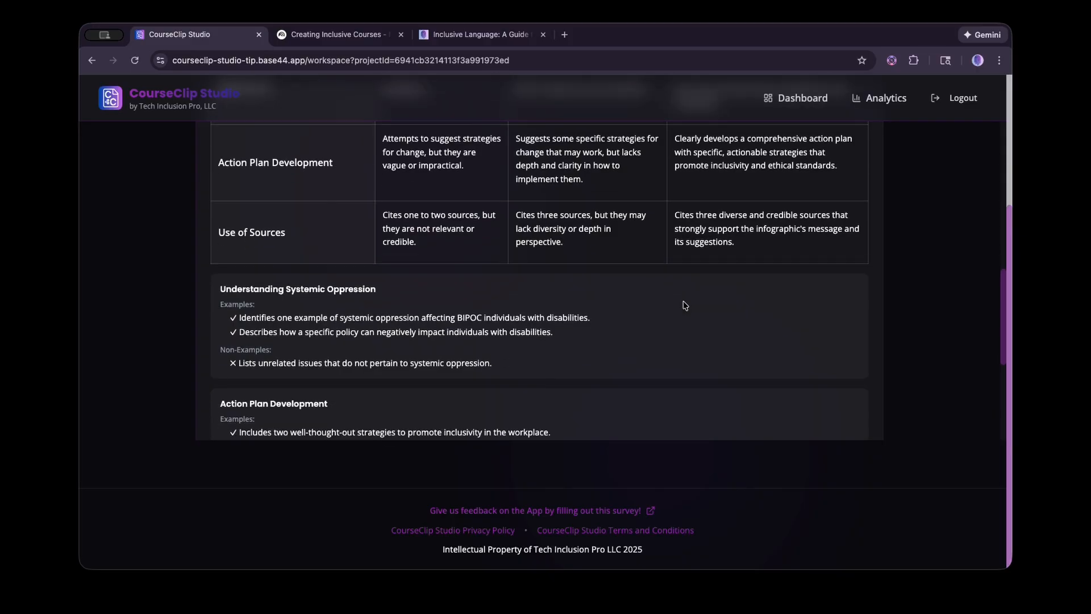
pyautogui.scroll(-2, 684, 305)
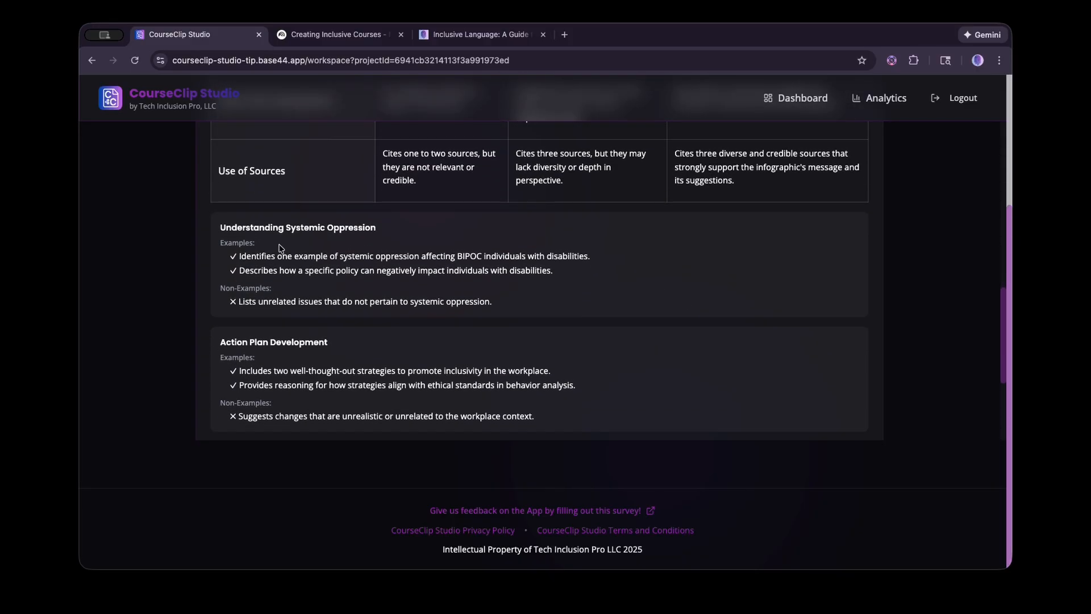
pyautogui.scroll(-2, 307, 312)
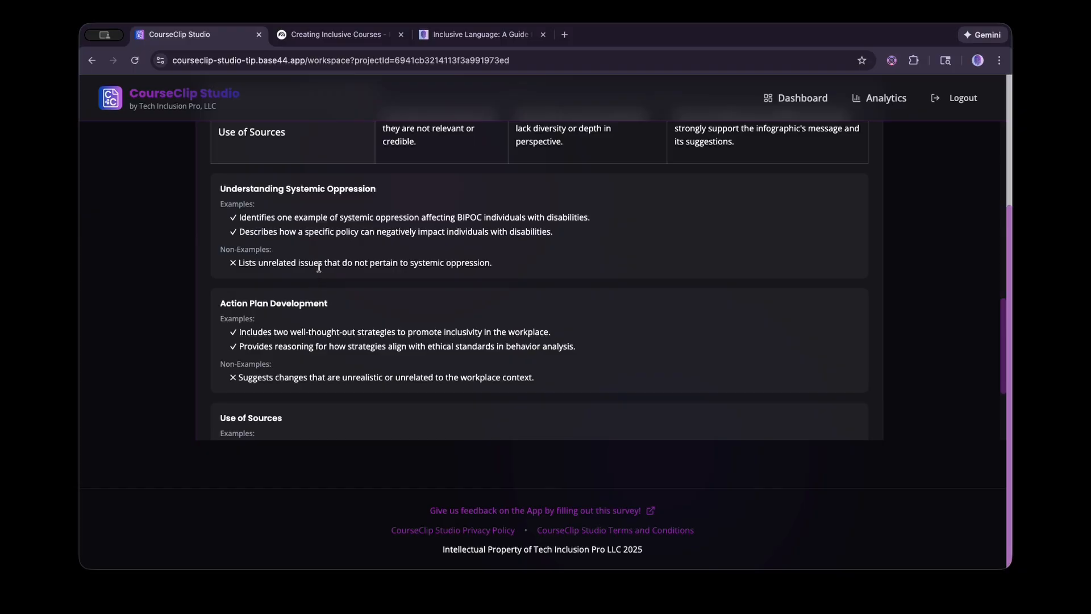
pyautogui.scroll(-5, 331, 270)
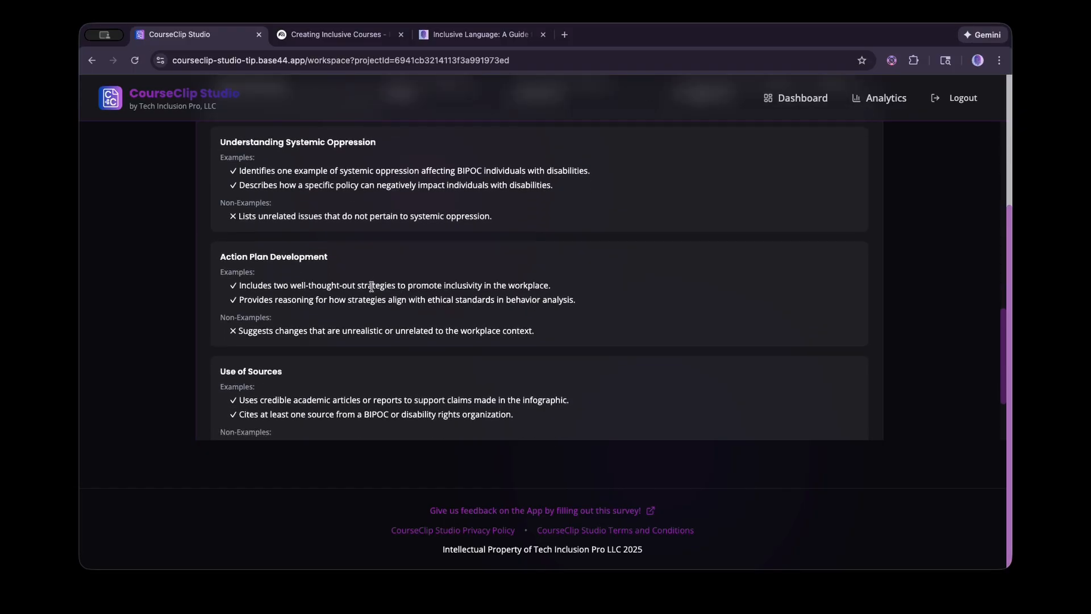
pyautogui.scroll(-2, 341, 264)
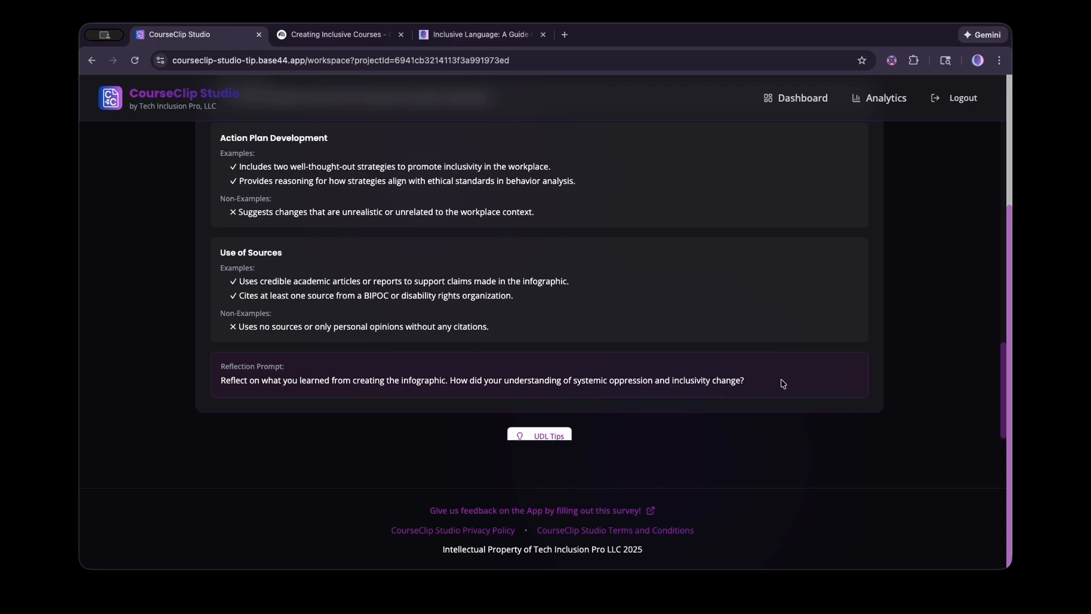
pyautogui.scroll(4, 783, 383)
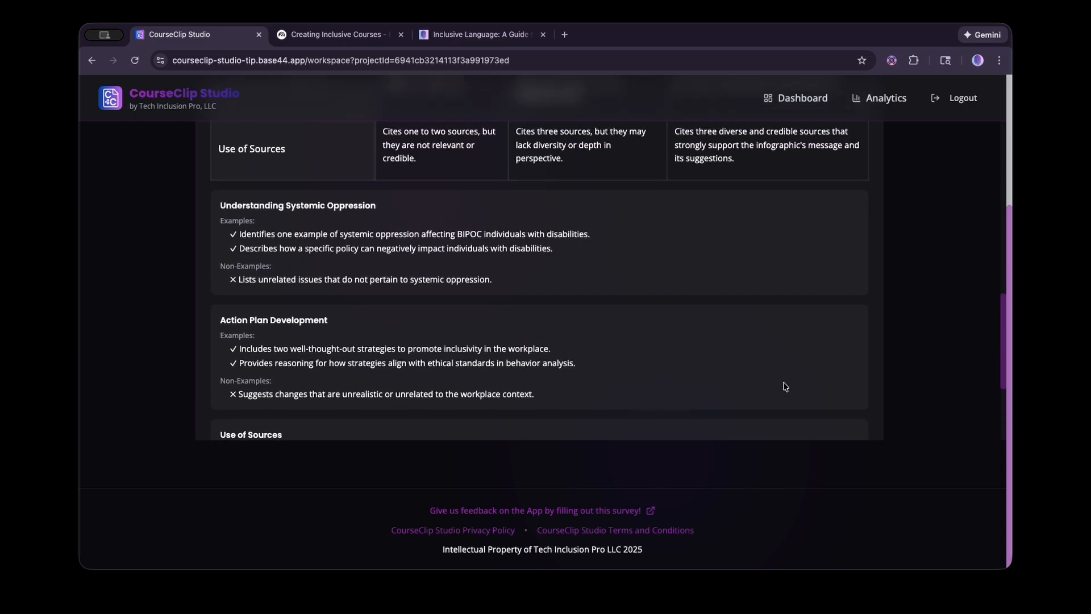
pyautogui.scroll(10, 784, 386)
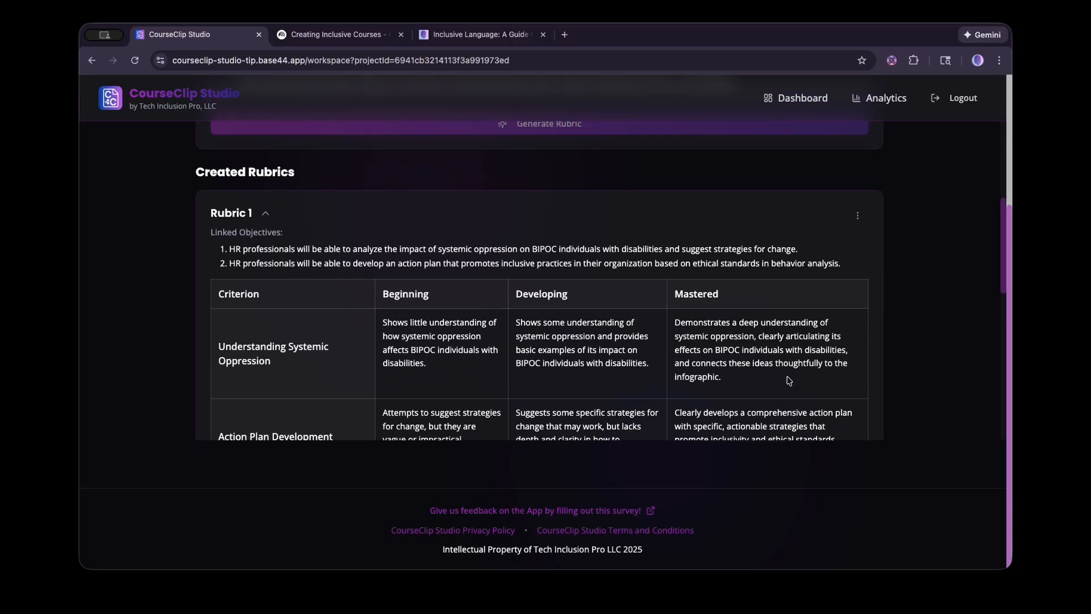
pyautogui.scroll(1, 789, 380)
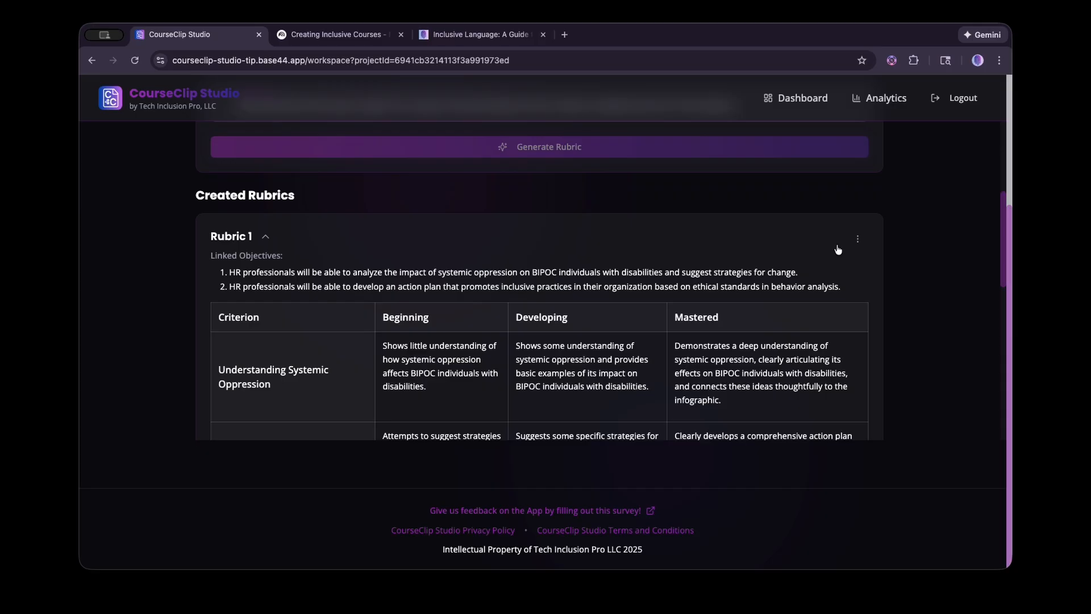
# Open Rubric 1's details for editing and enlarge the Beginning, Developing and Mastered text boxes of the Understanding Systemic Oppression criterion.
pyautogui.click(858, 239)
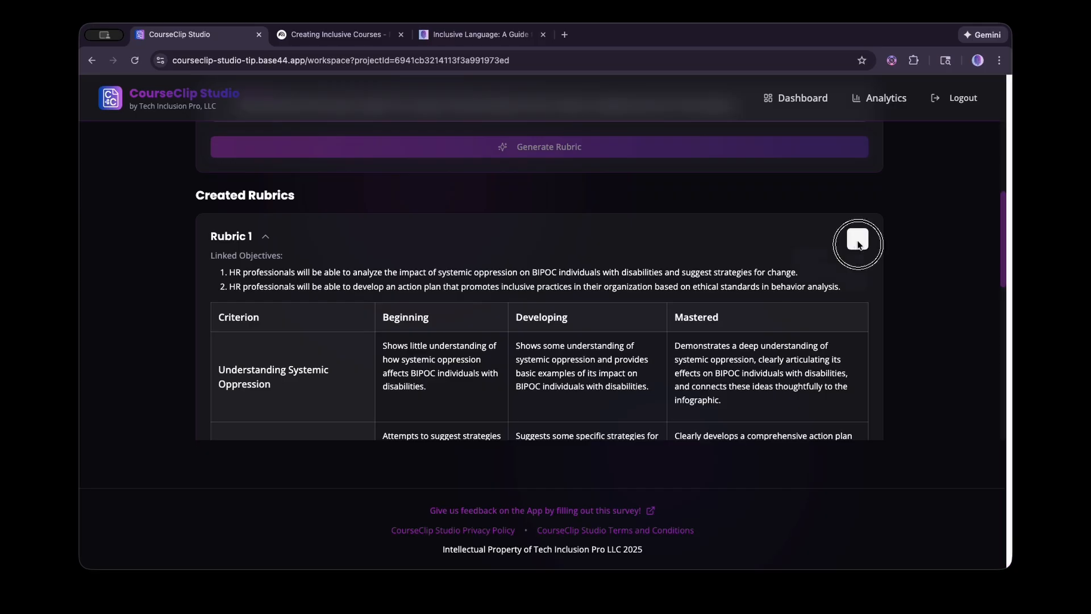
pyautogui.click(839, 264)
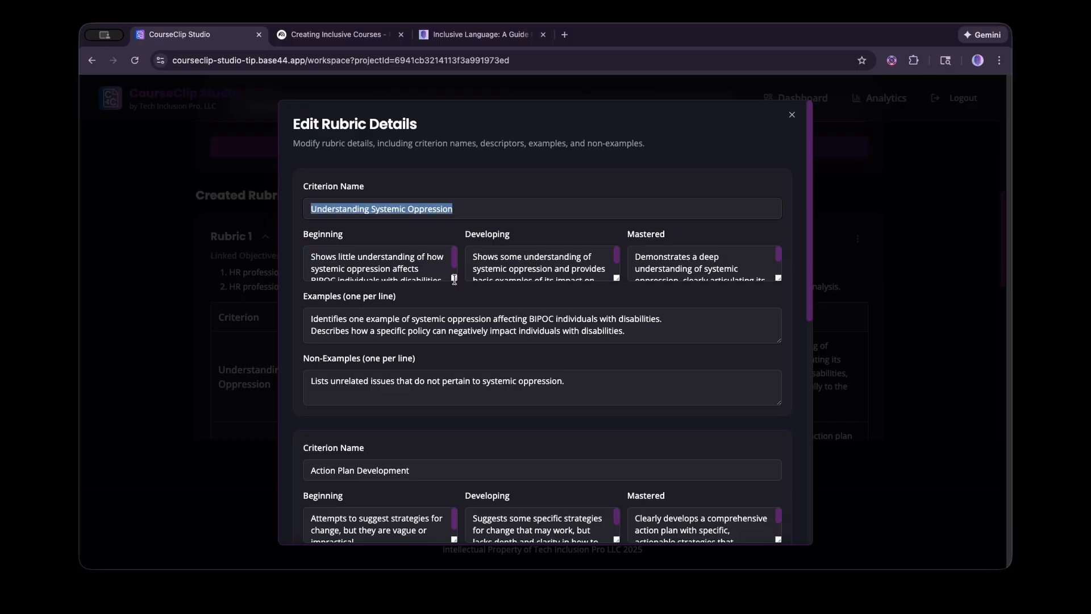
pyautogui.moveTo(455, 278); pyautogui.dragTo(457, 317)
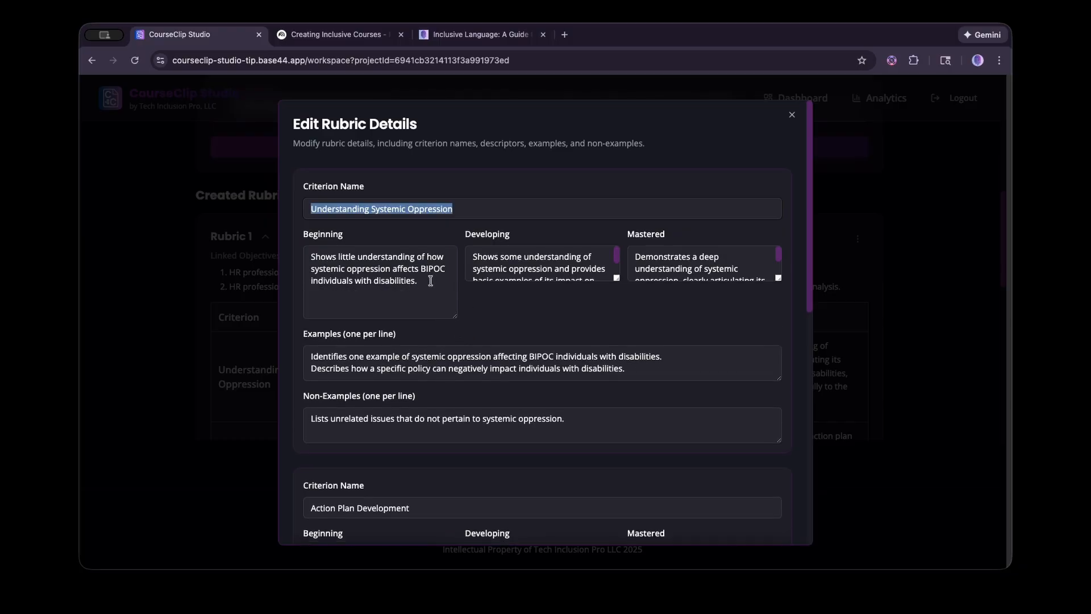
pyautogui.moveTo(616, 278); pyautogui.dragTo(621, 319)
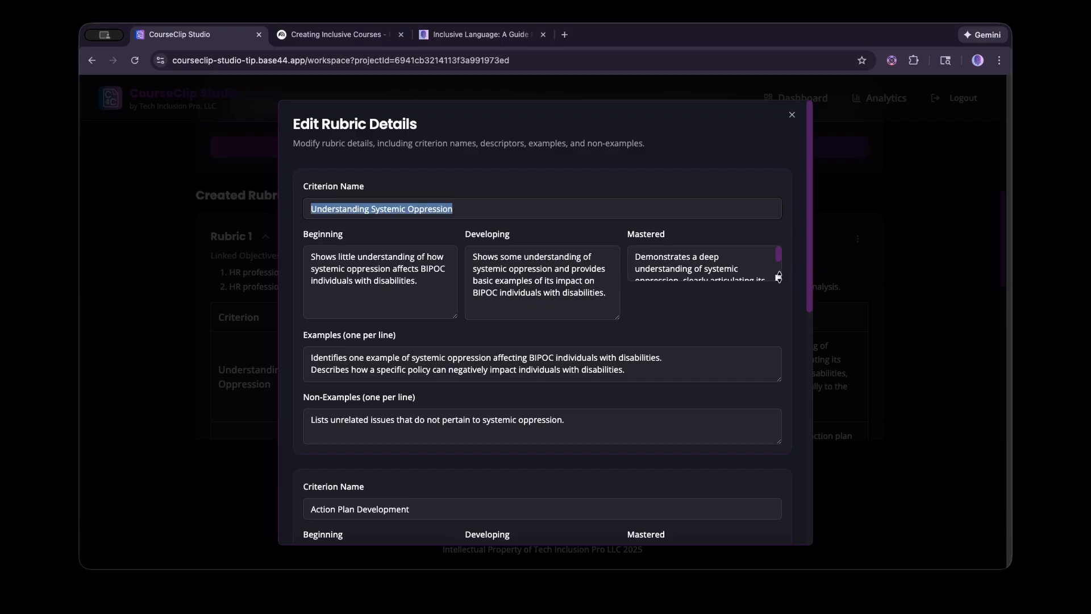
pyautogui.moveTo(779, 276); pyautogui.dragTo(778, 317)
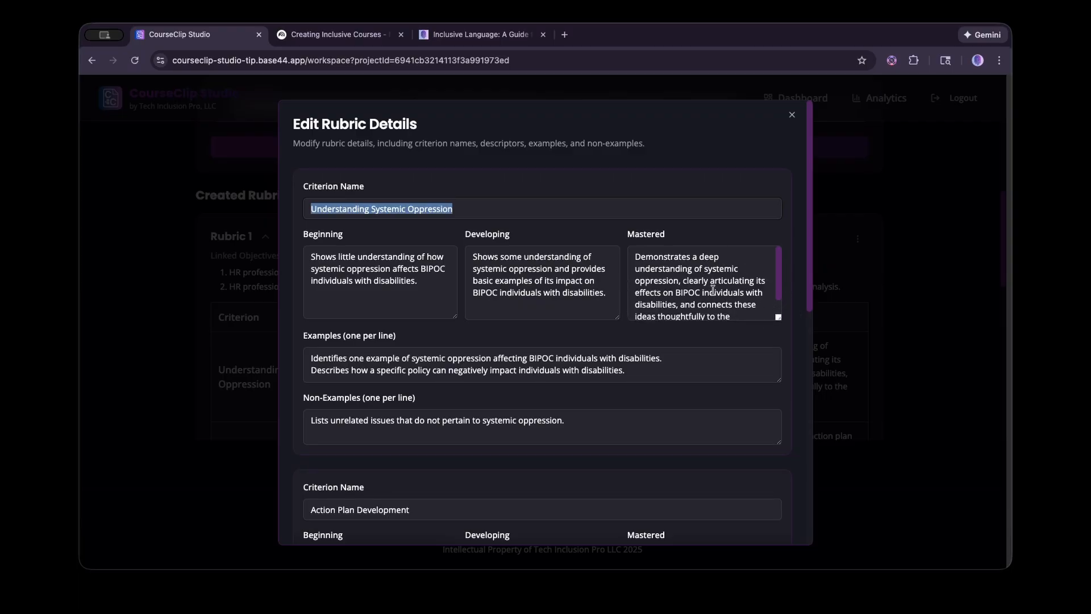
# Review the criterion names, examples and non-examples across all three criteria in the rubric details and save the rubric.
pyautogui.click(412, 210)
pyautogui.scroll(-4, 554, 264)
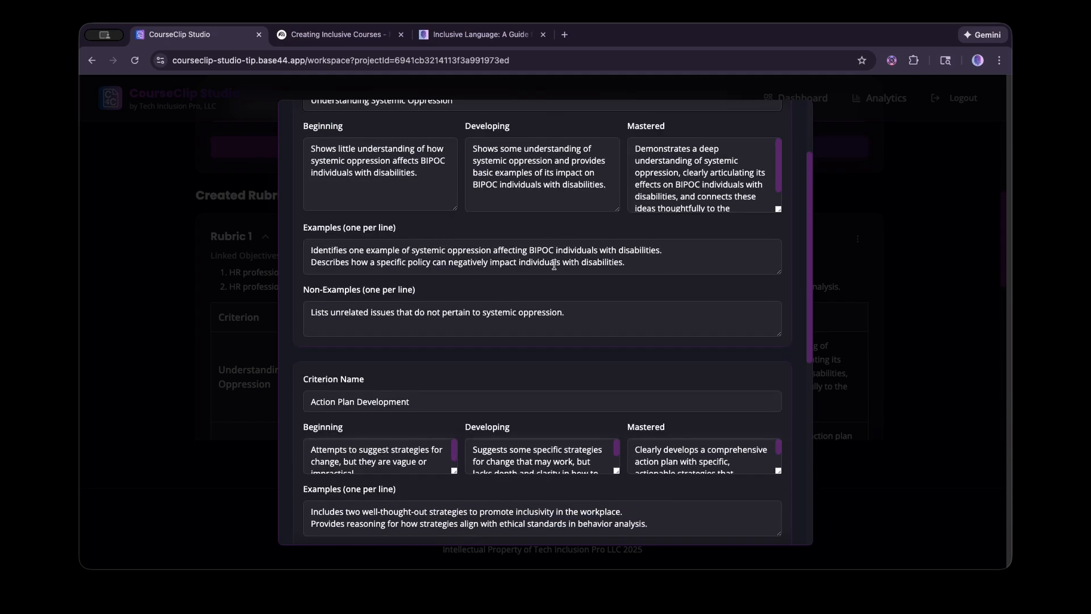
pyautogui.moveTo(641, 260); pyautogui.dragTo(369, 245)
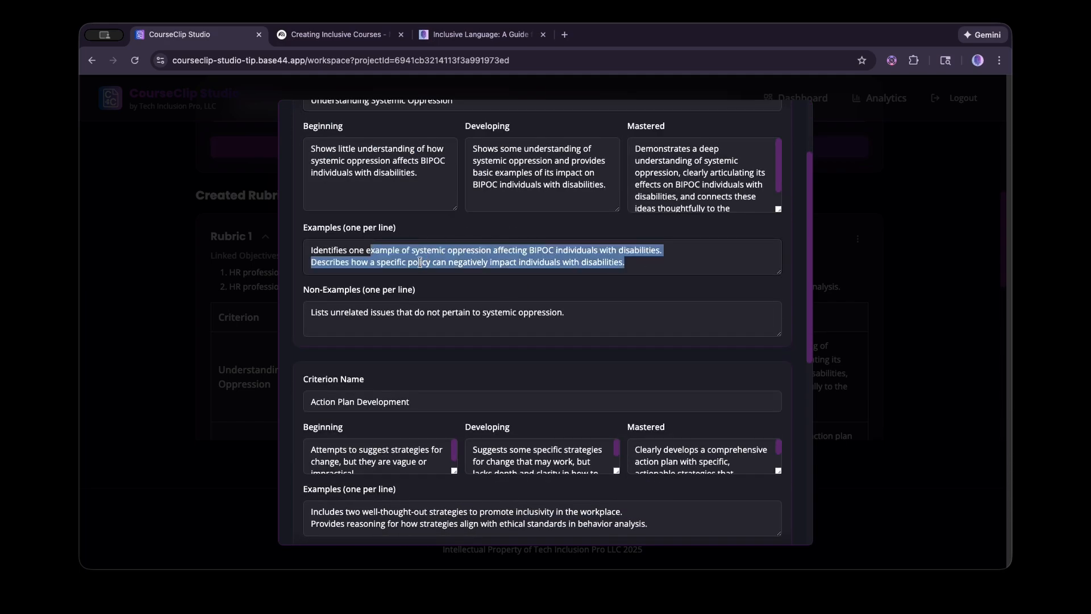
pyautogui.scroll(-3, 446, 289)
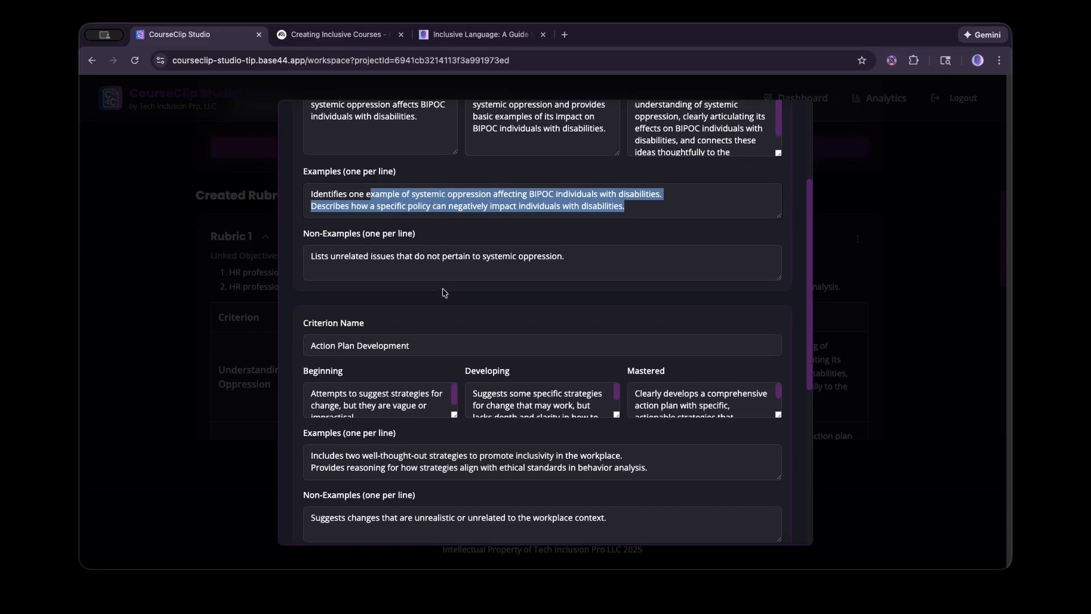
pyautogui.scroll(-10, 495, 298)
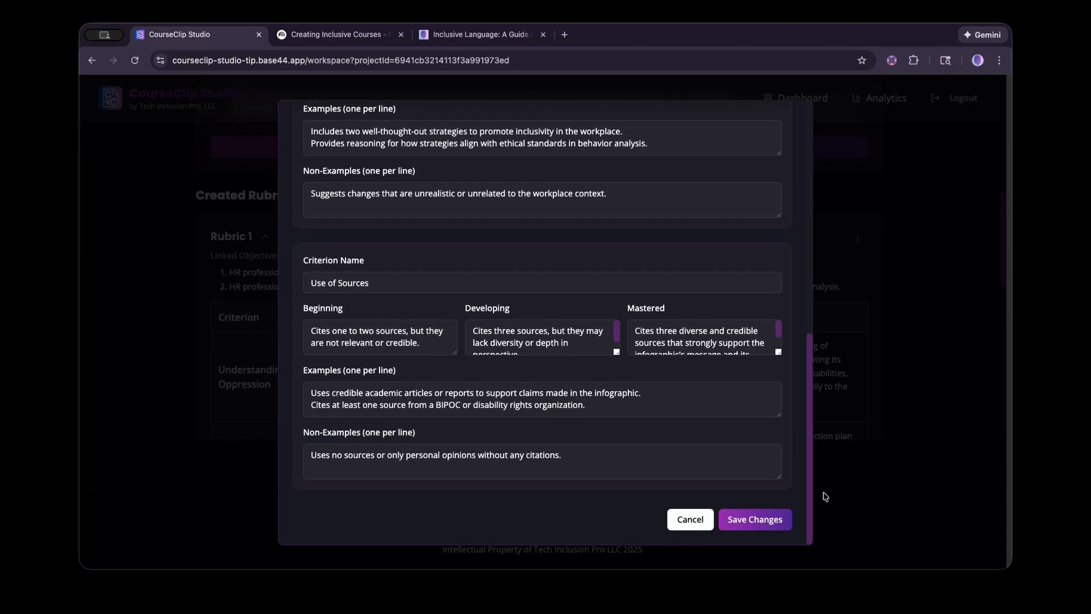
pyautogui.click(756, 522)
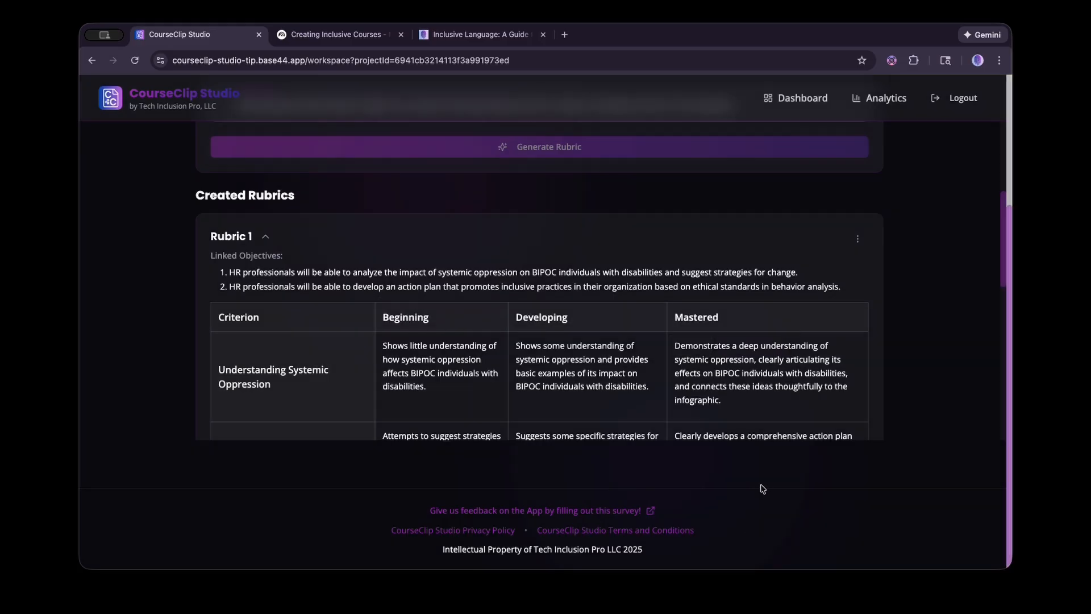
# In the Instructions section, select Rubric 1 and start generating step-by-step instructions for it.
pyautogui.scroll(12, 510, 304)
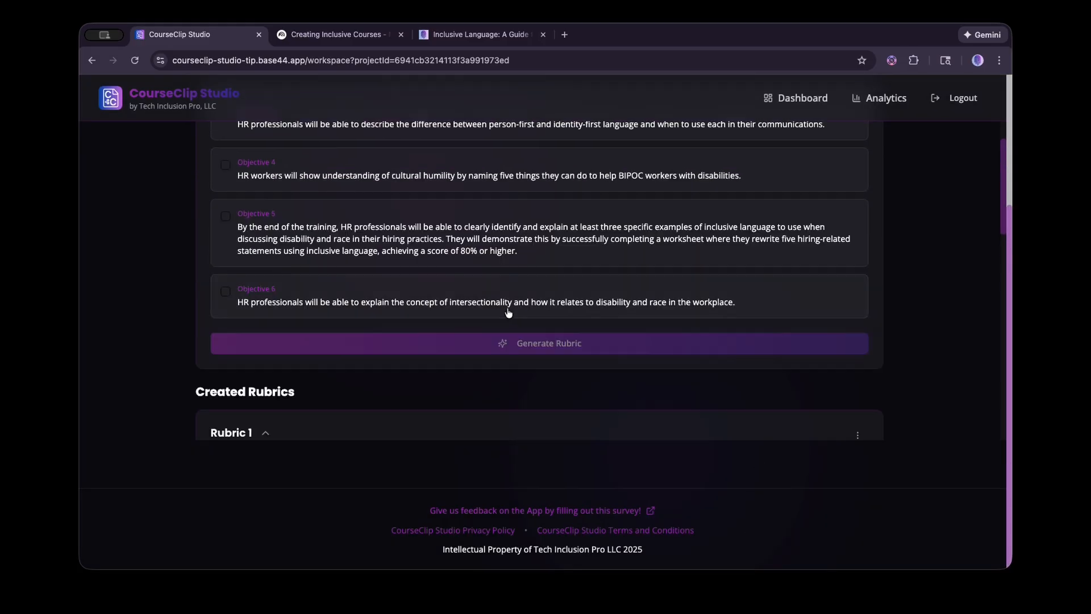
pyautogui.scroll(1, 681, 322)
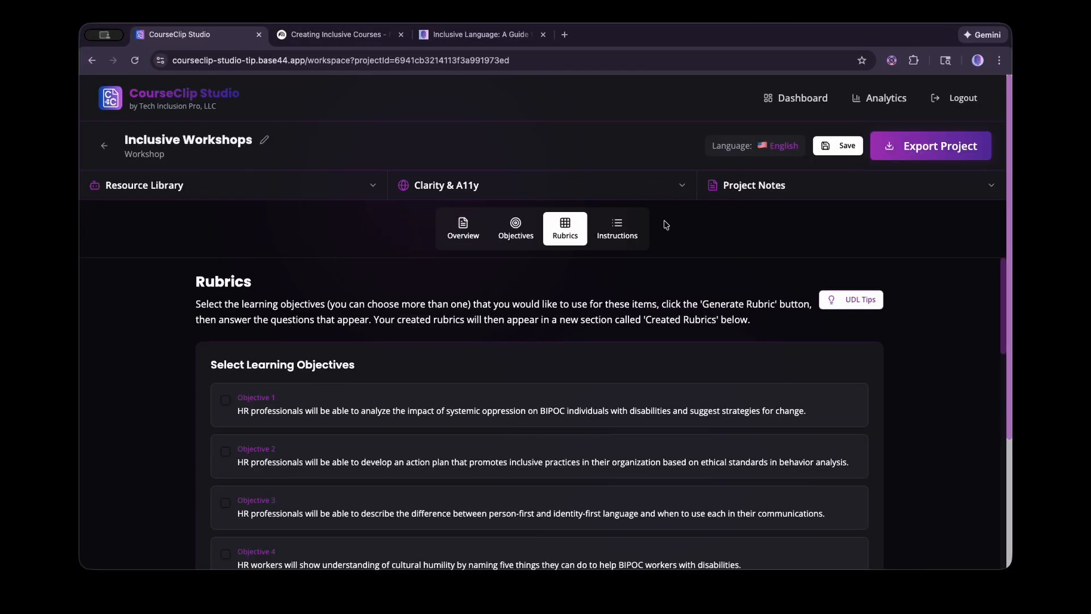
pyautogui.click(625, 235)
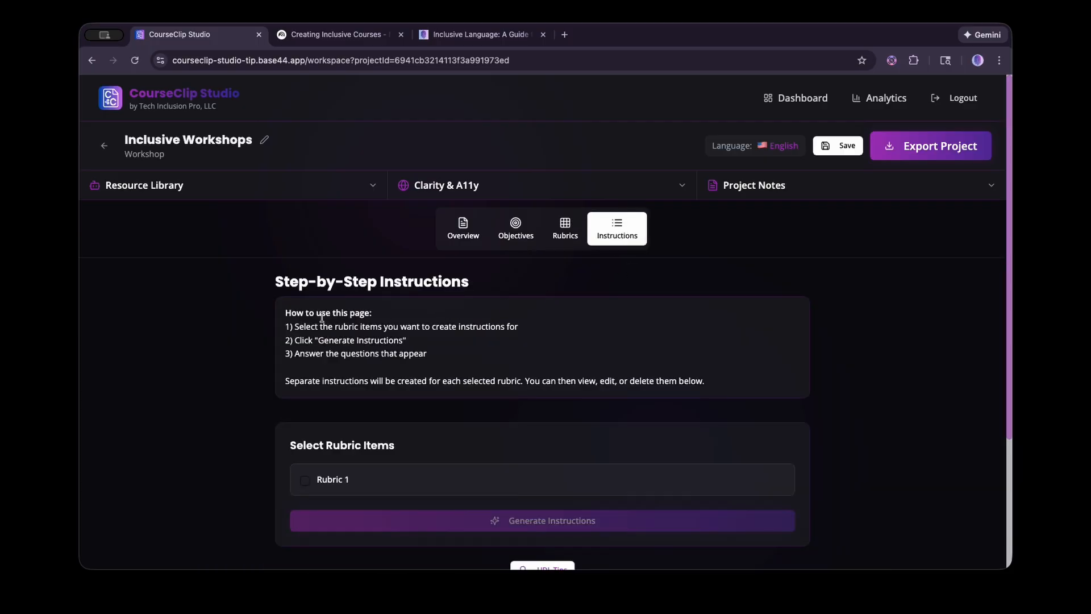
pyautogui.scroll(-1, 458, 378)
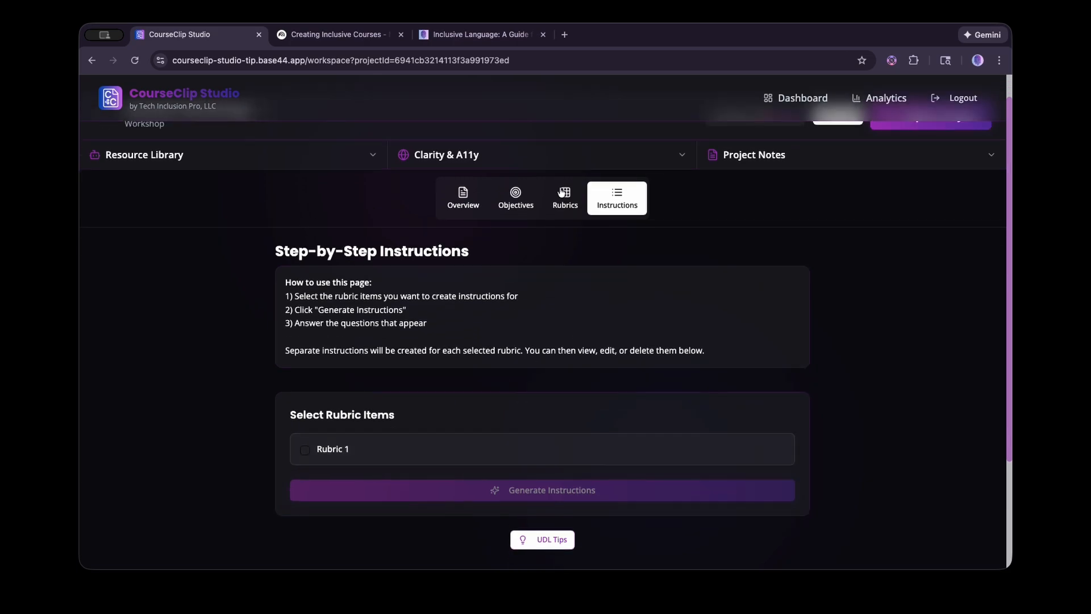
pyautogui.click(338, 452)
pyautogui.scroll(-1, 431, 421)
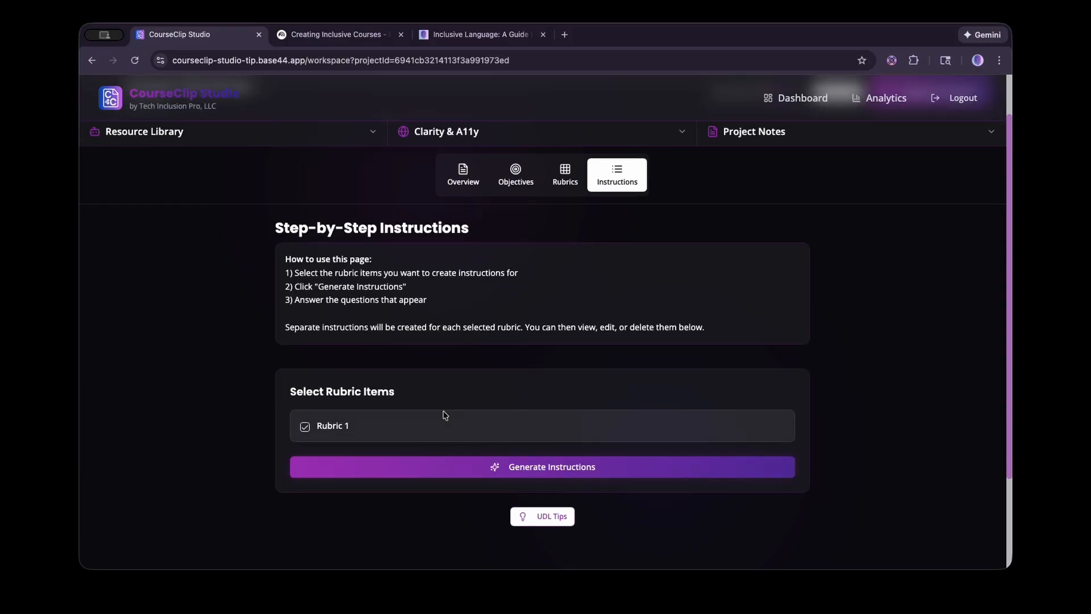
pyautogui.click(520, 474)
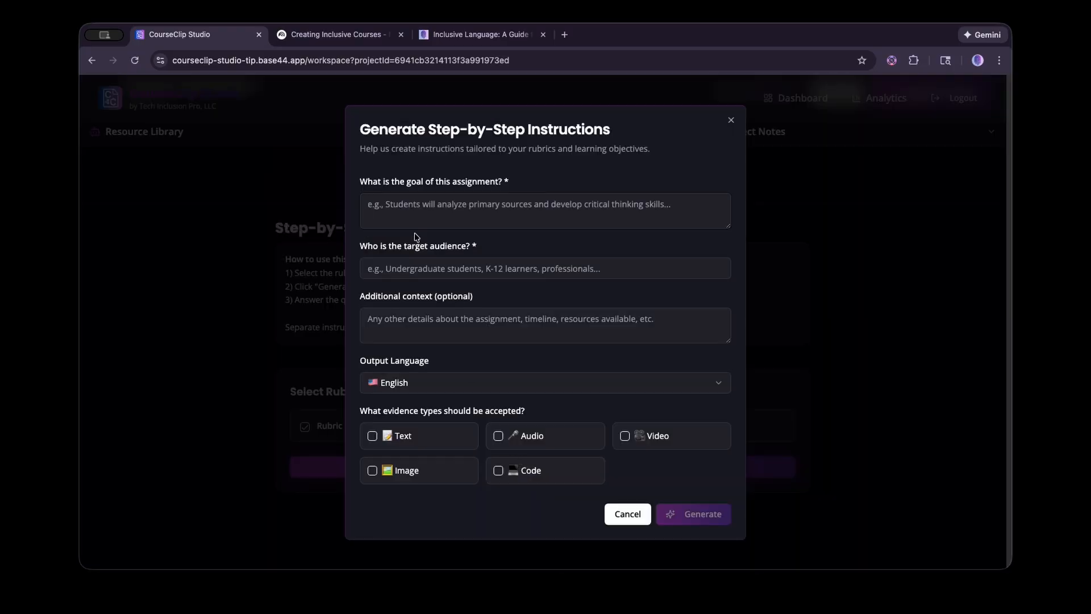
# Enter the goal "Create a workshop that can help its learners utilize accessible and inclusive instructional design." and the target audience "Hr Professionals".
pyautogui.click(401, 207)
pyautogui.write('Create a workshop that can help its learners utilize accessible and inclusive instructional design.')
pyautogui.click(433, 272)
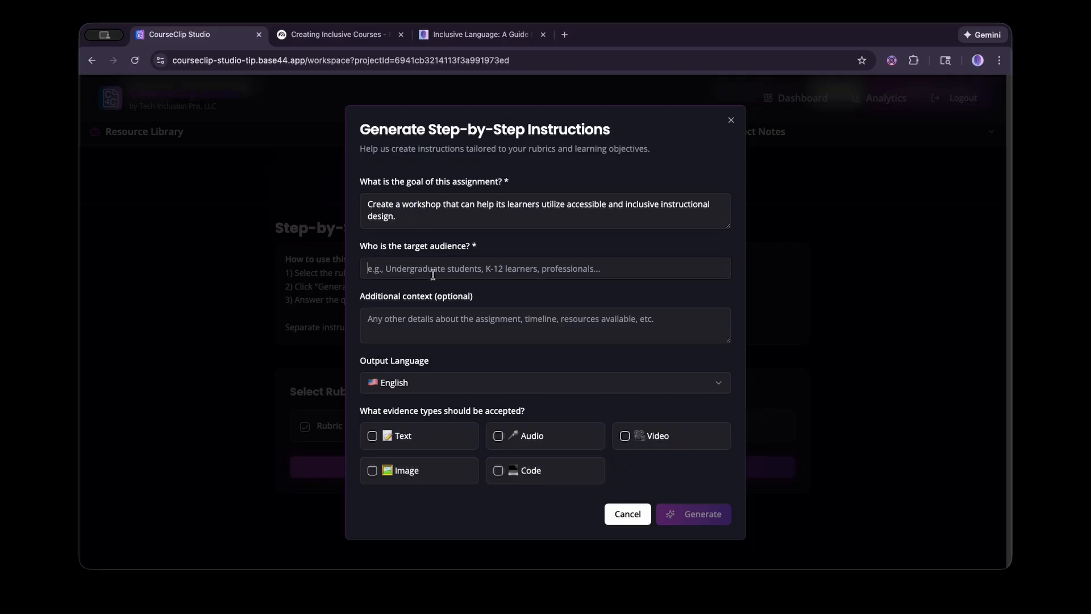
pyautogui.write('Hr Professionals')
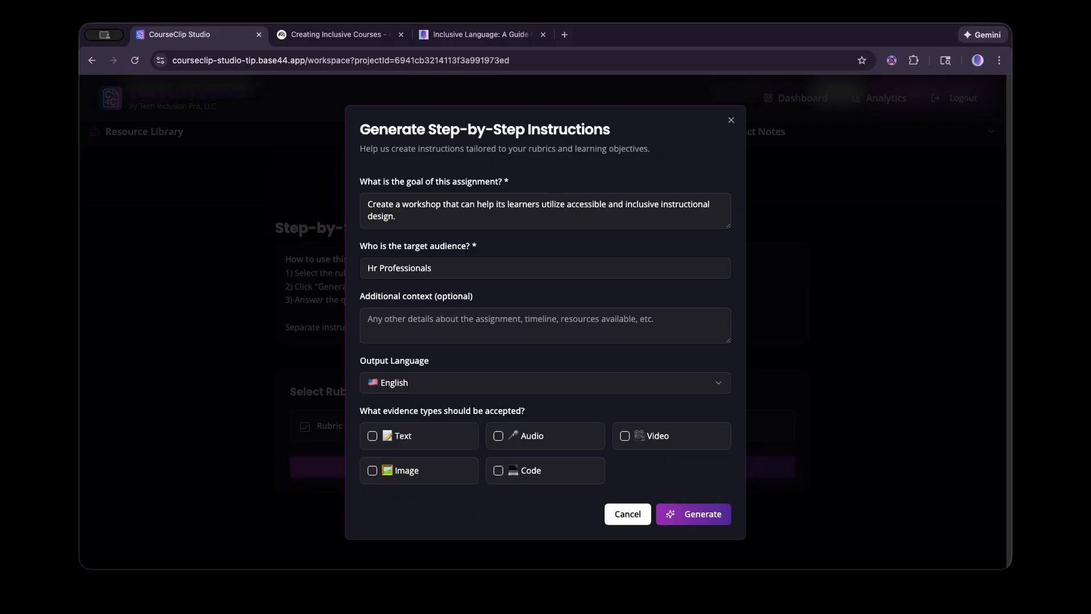
# Leave the additional context empty and accept Text, Audio and Image as evidence types for the instructions.
pyautogui.click(519, 324)
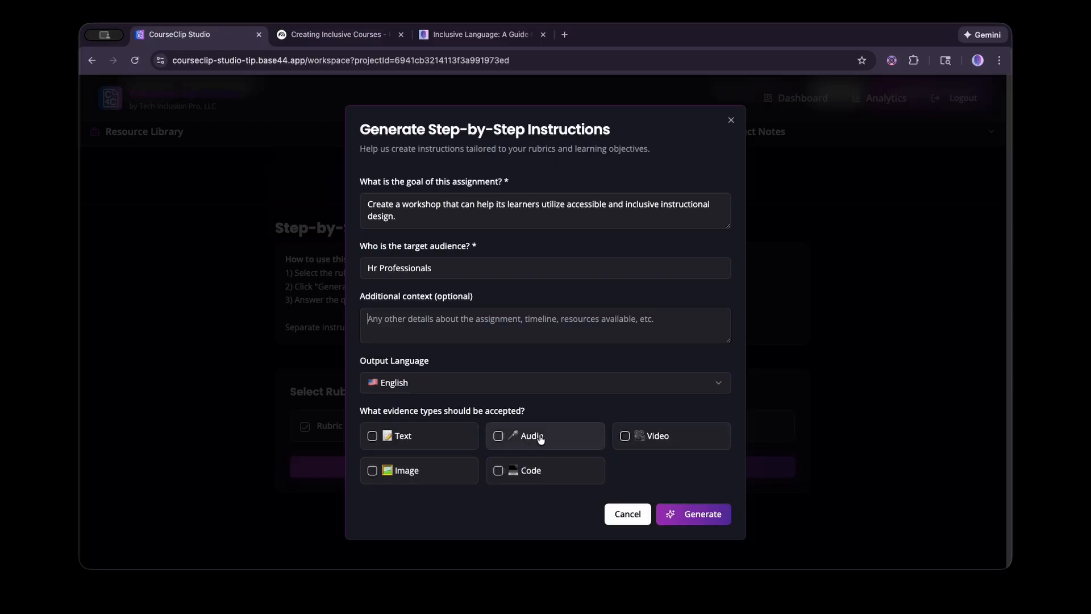
pyautogui.click(372, 438)
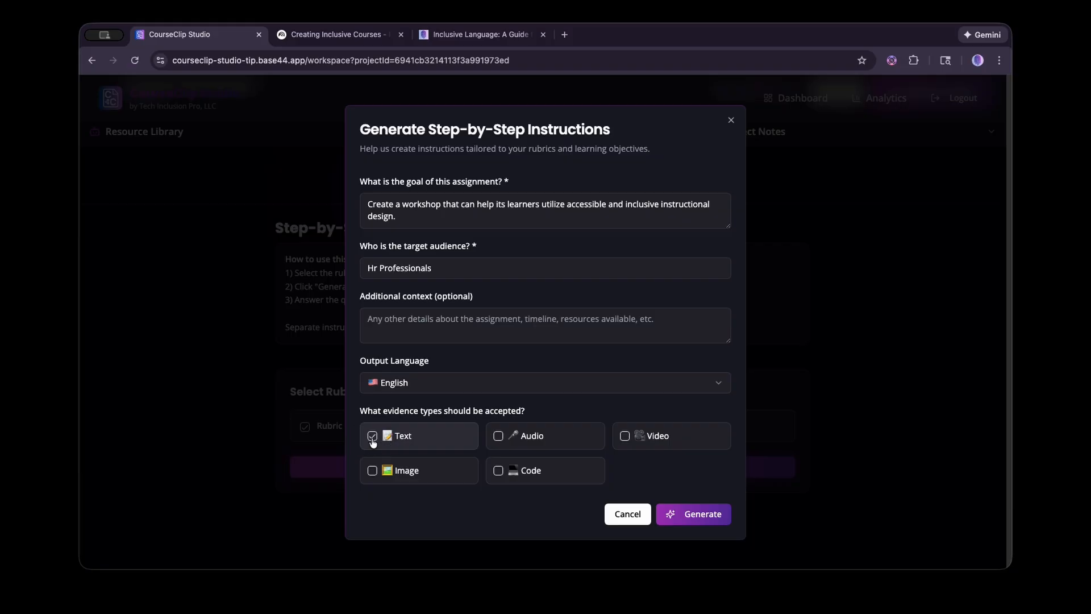
pyautogui.click(497, 438)
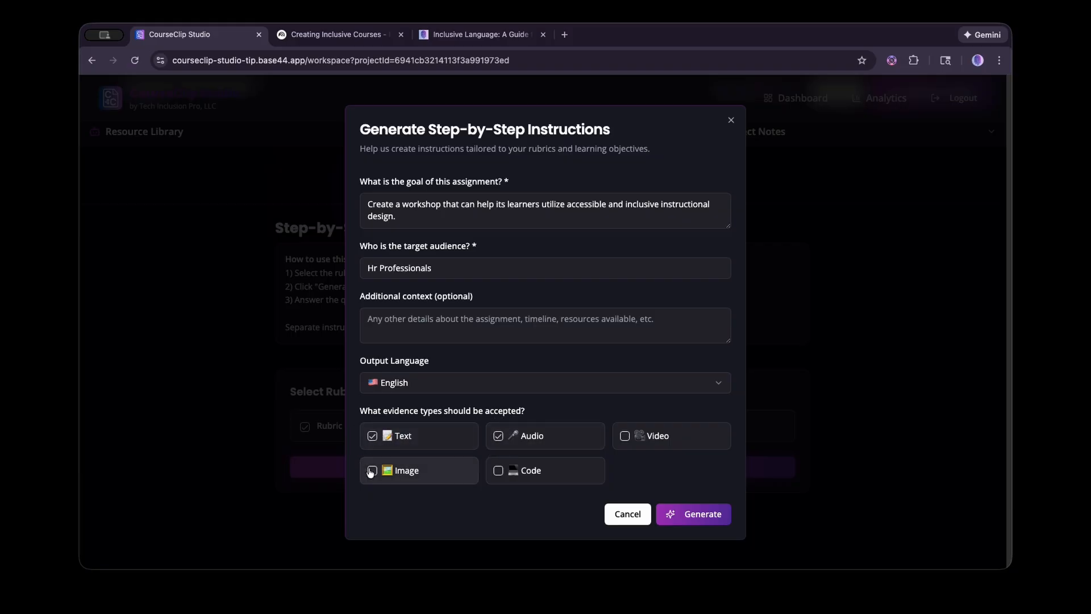
pyautogui.click(373, 471)
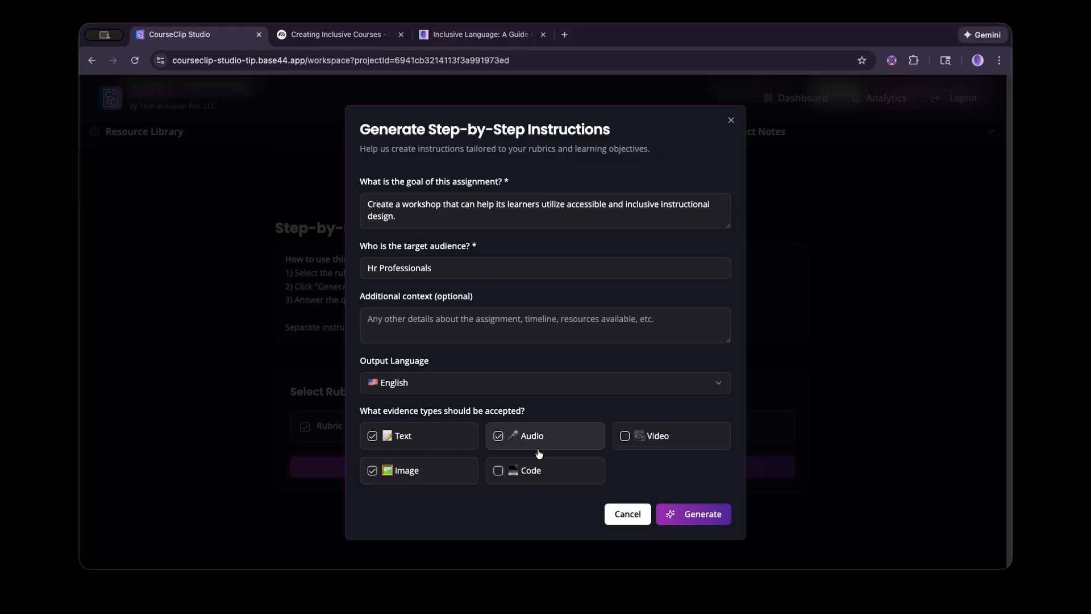
# Generate the step-by-step instructions and expand the created instructions for Rubric 1.
pyautogui.click(707, 515)
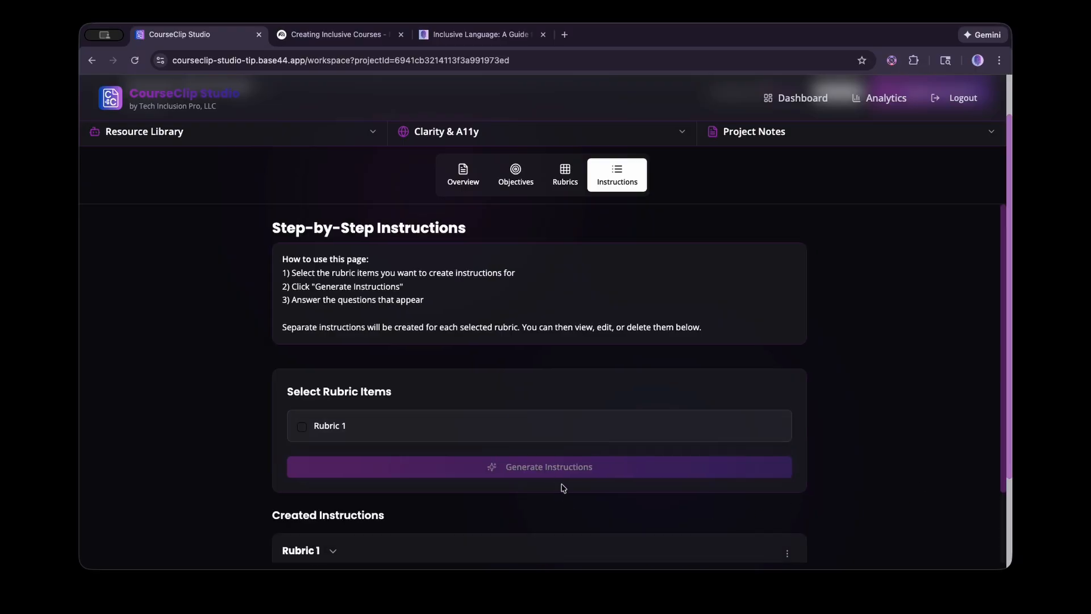
pyautogui.scroll(-2, 565, 486)
pyautogui.scroll(-3, 566, 484)
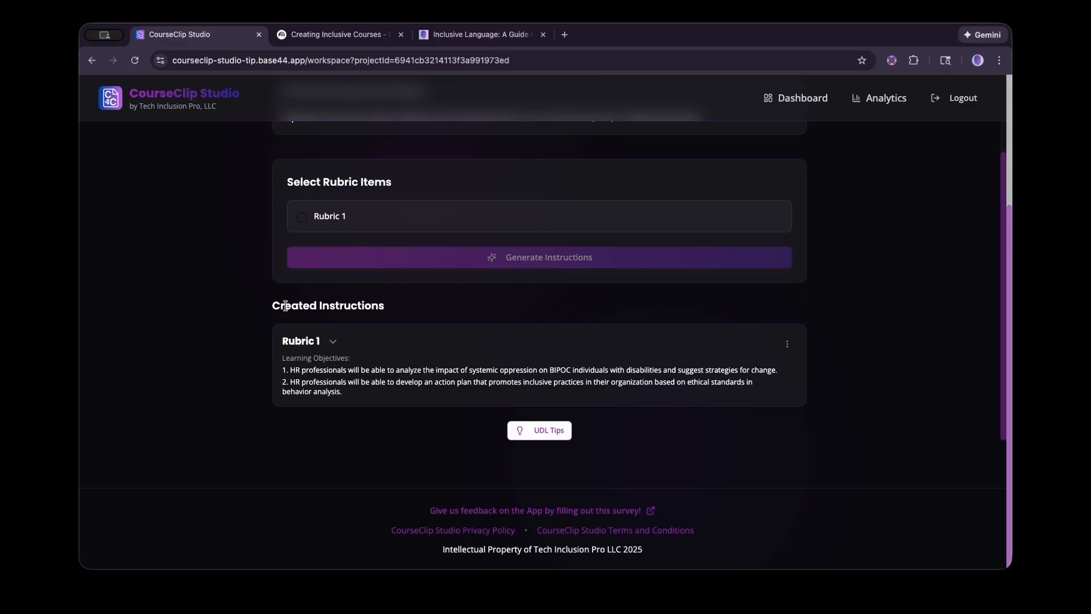
pyautogui.click(336, 343)
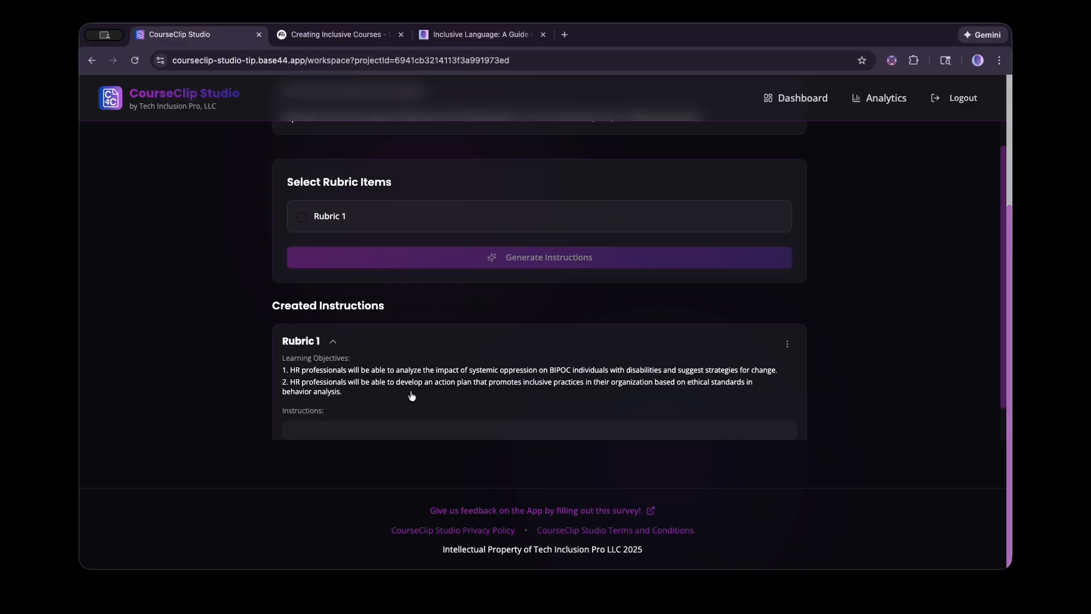
pyautogui.scroll(-1, 230, 370)
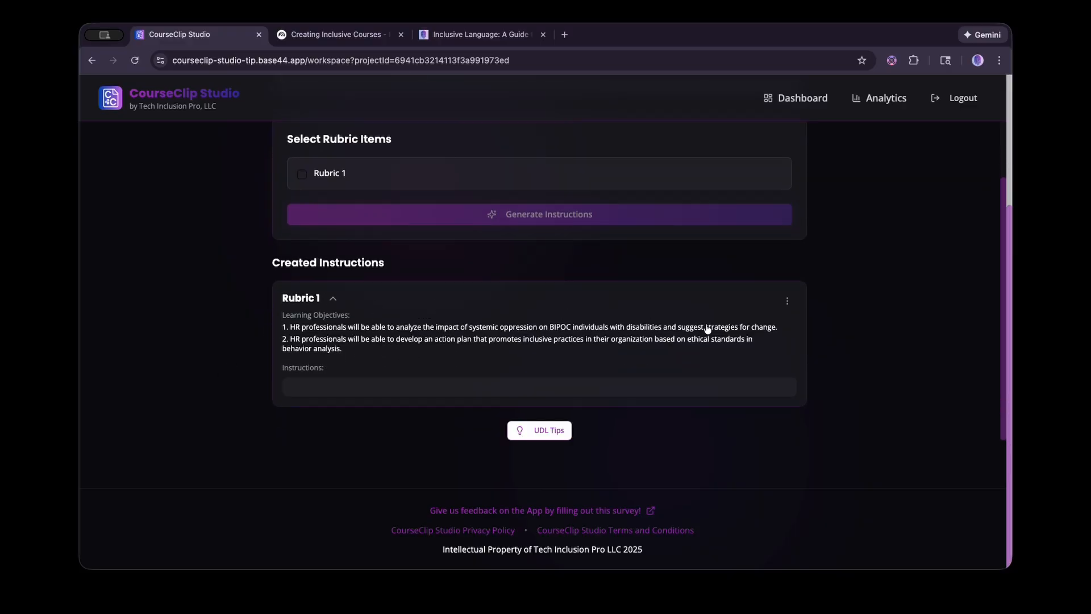
# Open the created Rubric 1 instructions for editing and close the editor without changes.
pyautogui.click(787, 301)
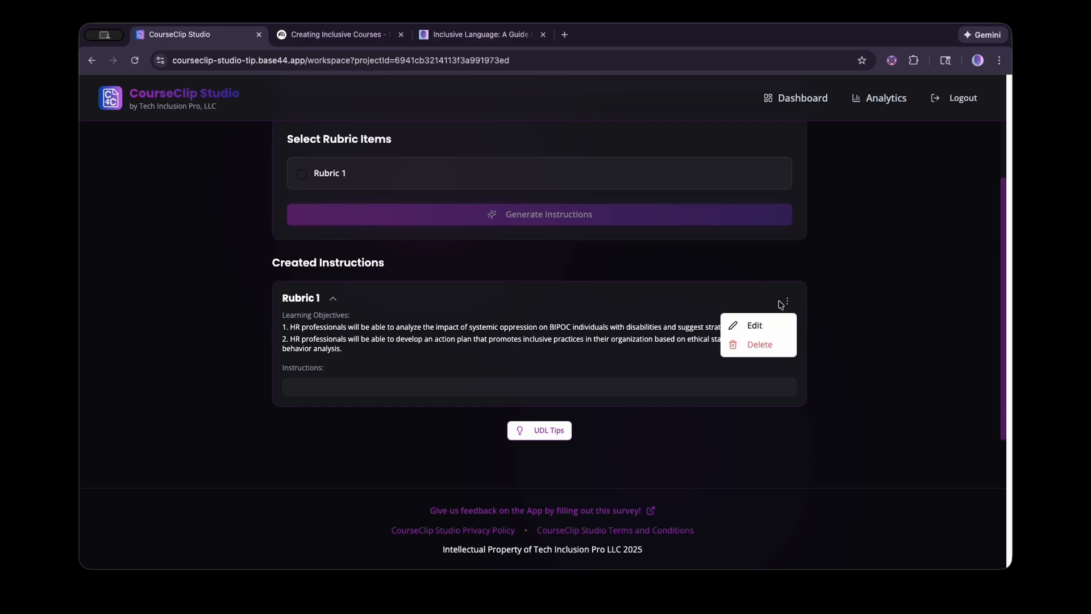
pyautogui.click(757, 325)
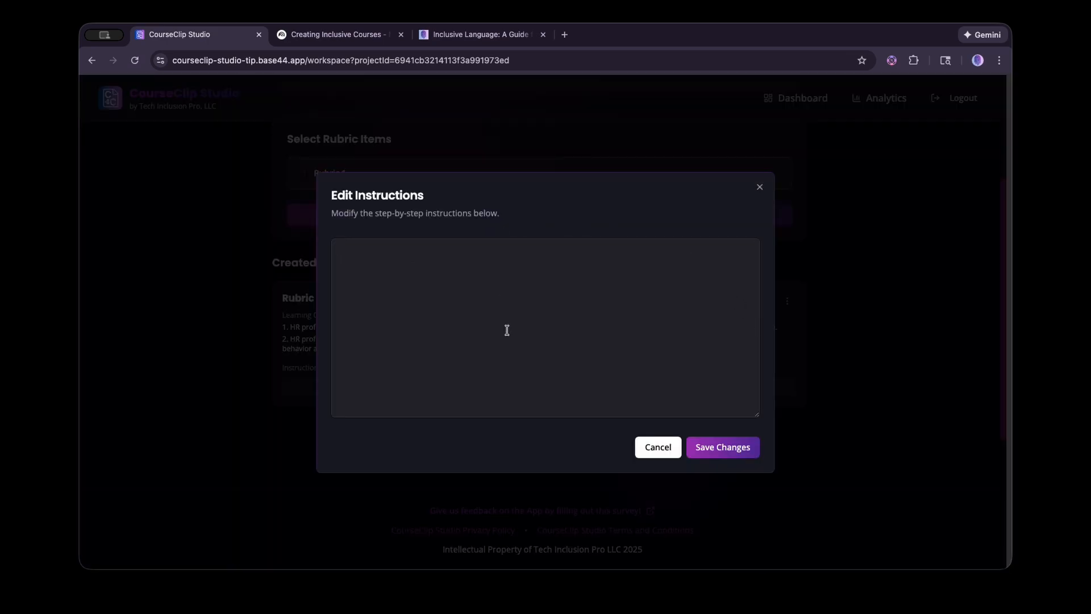
pyautogui.click(759, 187)
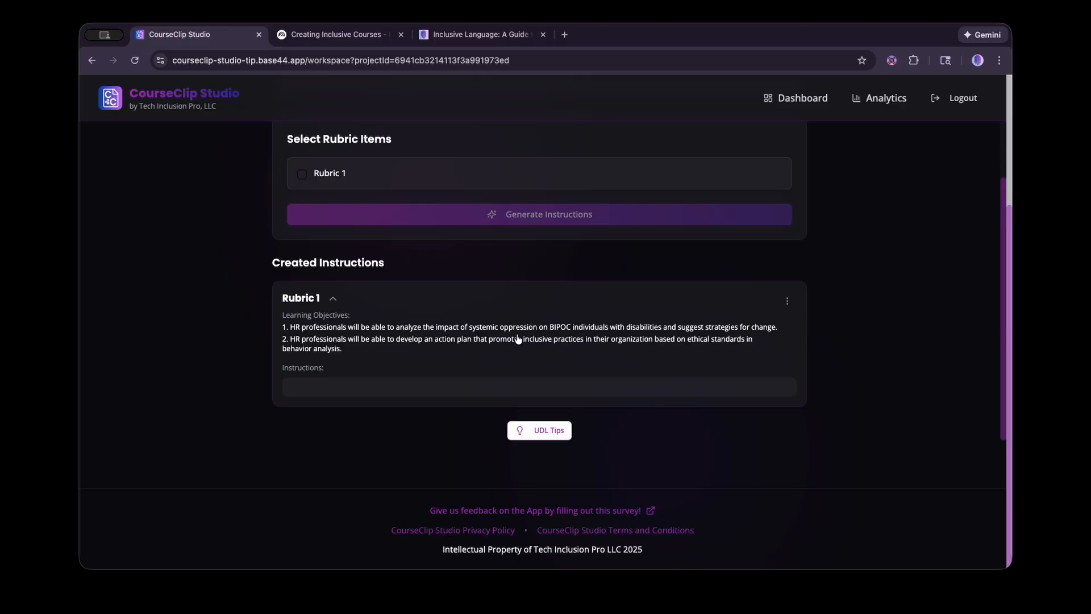
# Open the project's Clarity & A11y tools and review the reading level and jargon detection.
pyautogui.scroll(1, 782, 329)
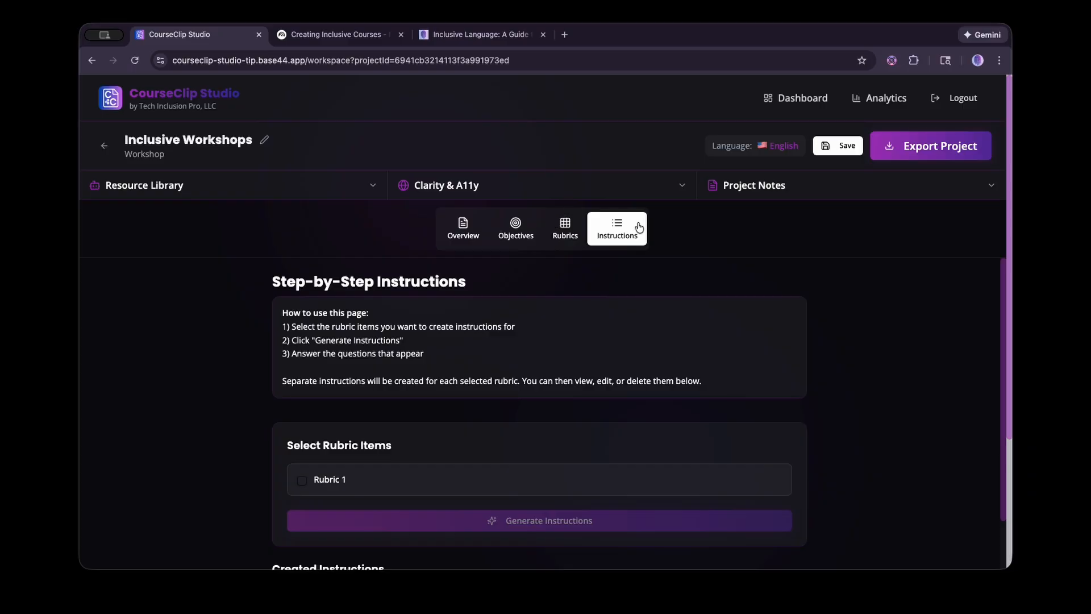
pyautogui.click(623, 189)
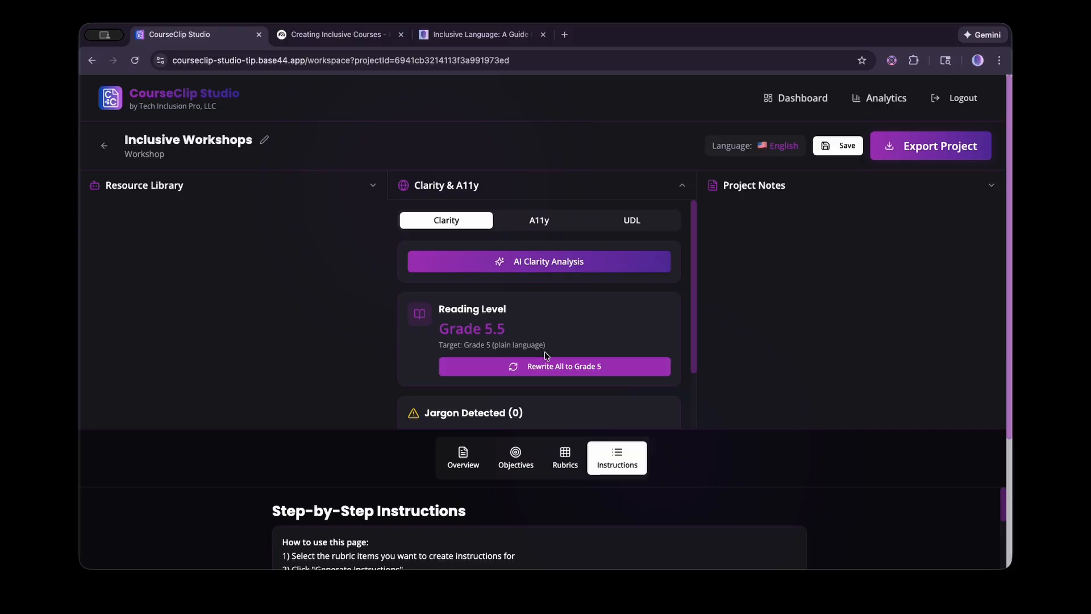
pyautogui.scroll(-1, 555, 321)
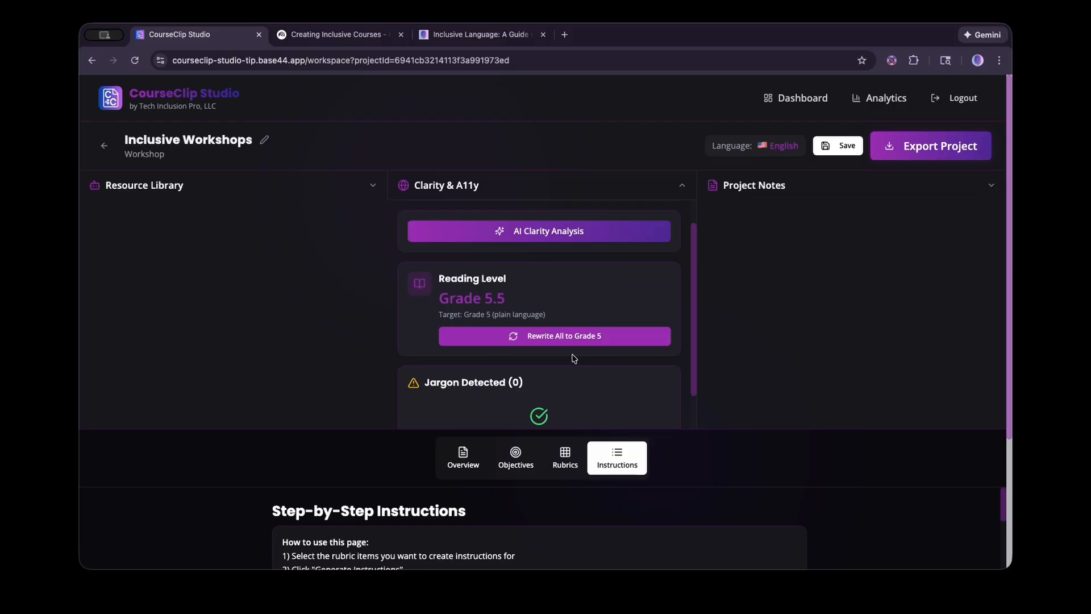
pyautogui.scroll(1, 578, 357)
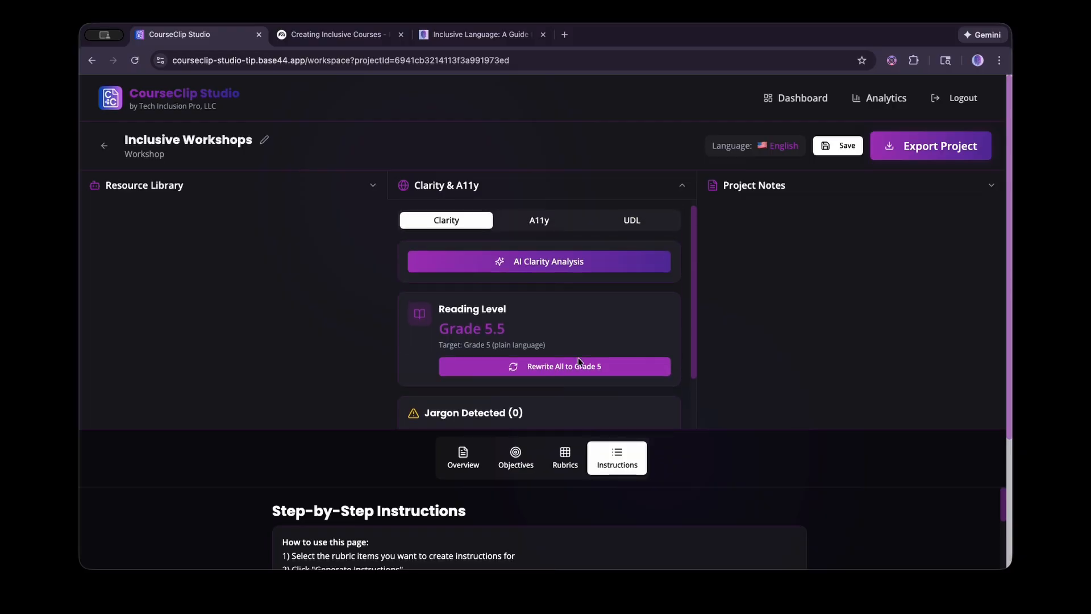
pyautogui.scroll(-1, 583, 370)
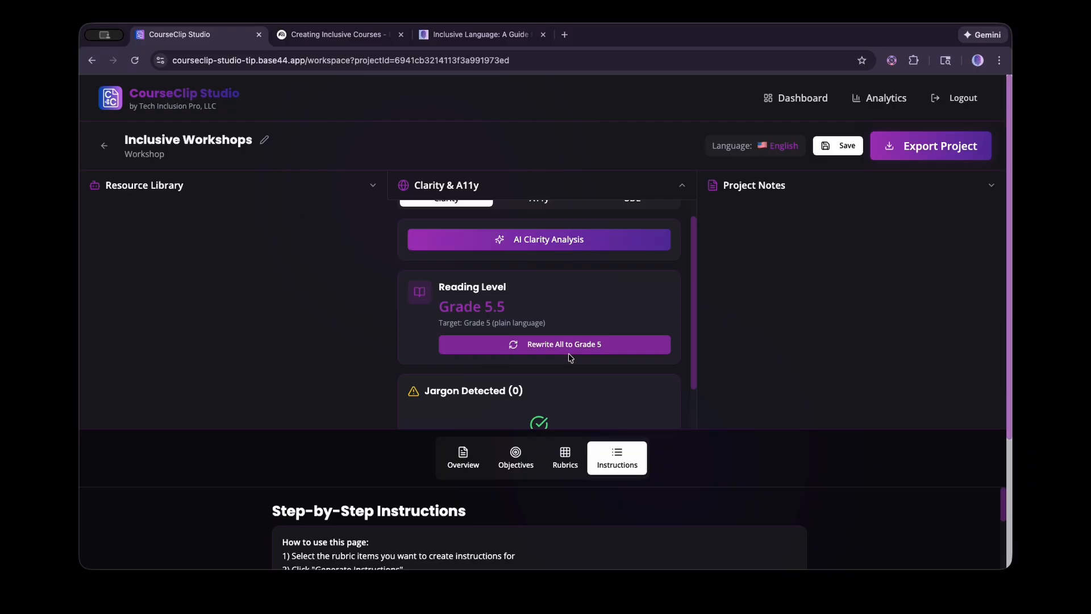
pyautogui.scroll(-2, 569, 353)
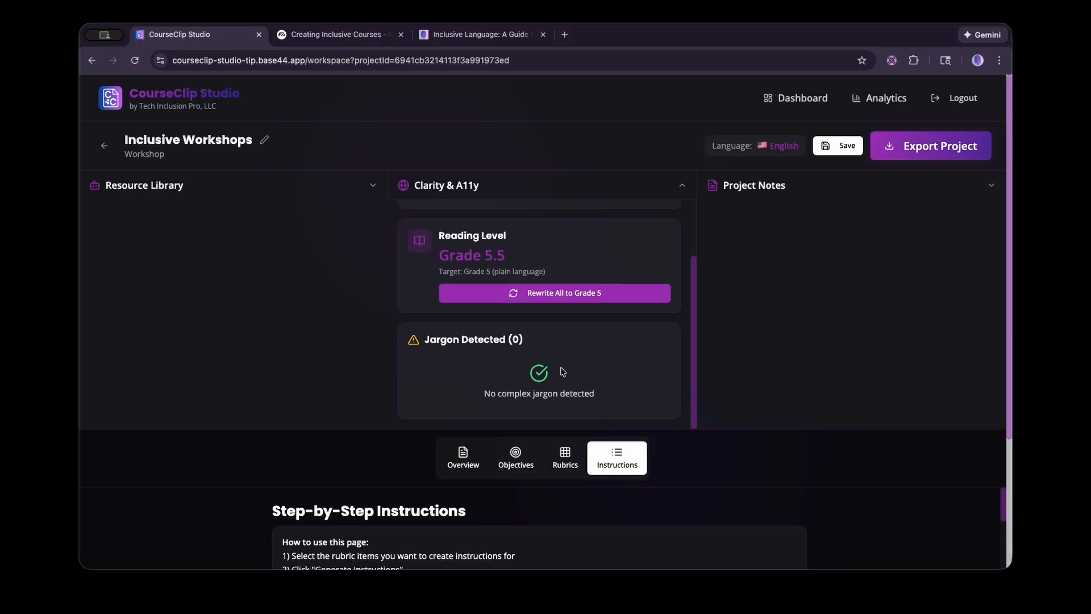
pyautogui.scroll(3, 565, 367)
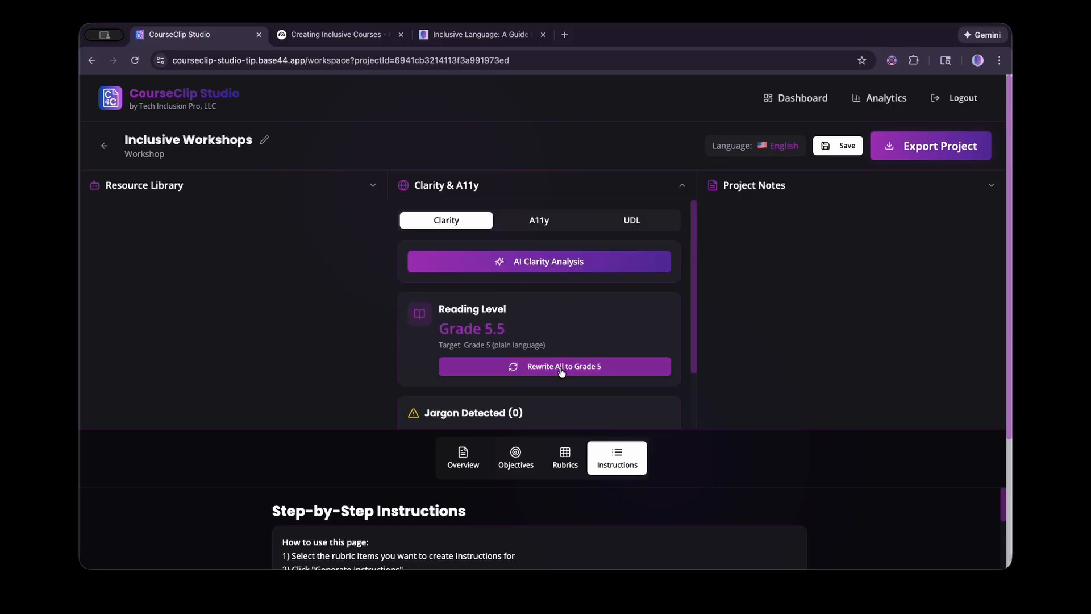
# Run the AI Clarity Analysis and review its clarity score, language suggestions and objectives to focus on.
pyautogui.click(543, 266)
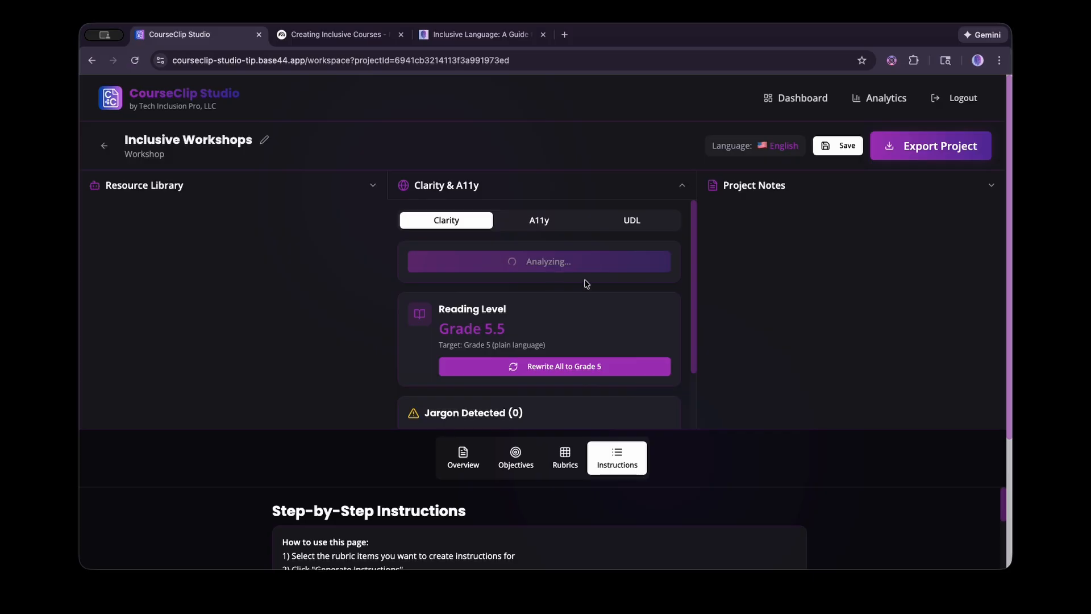
pyautogui.scroll(-2, 459, 320)
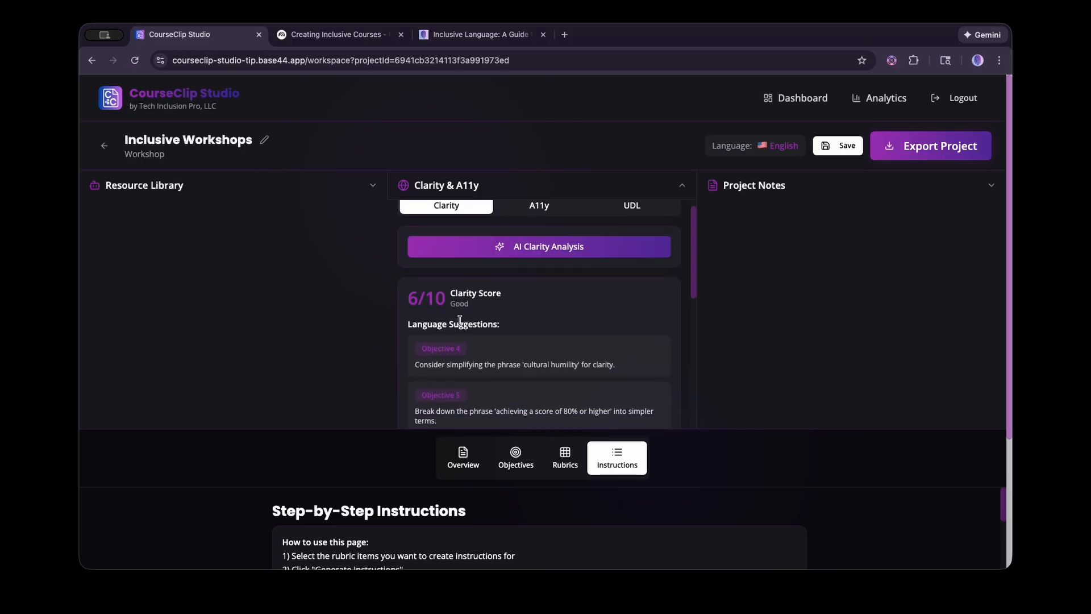
pyautogui.scroll(-3, 460, 320)
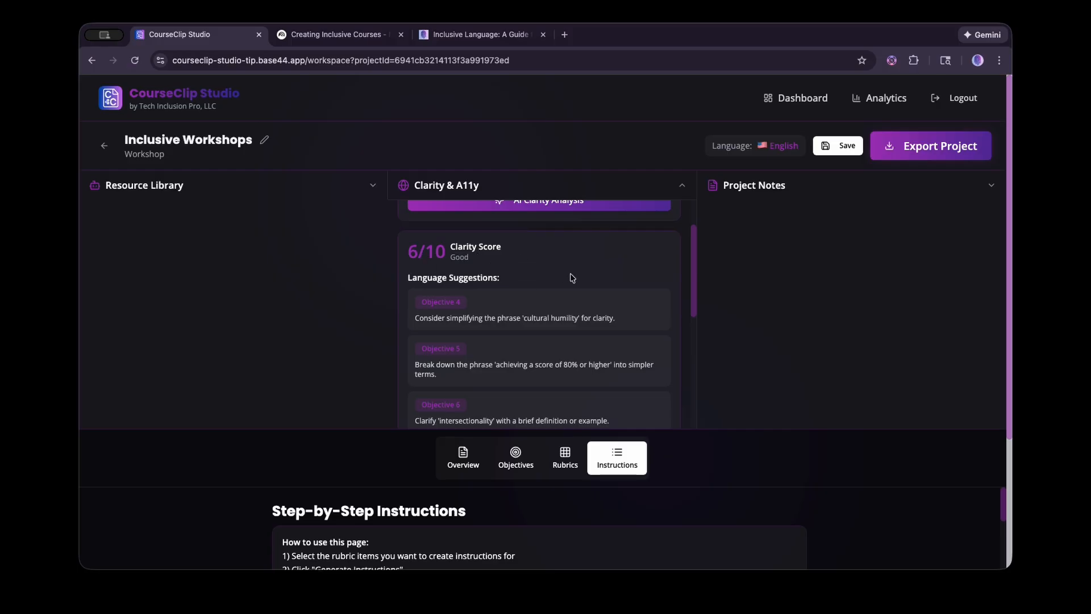
pyautogui.scroll(-2, 572, 278)
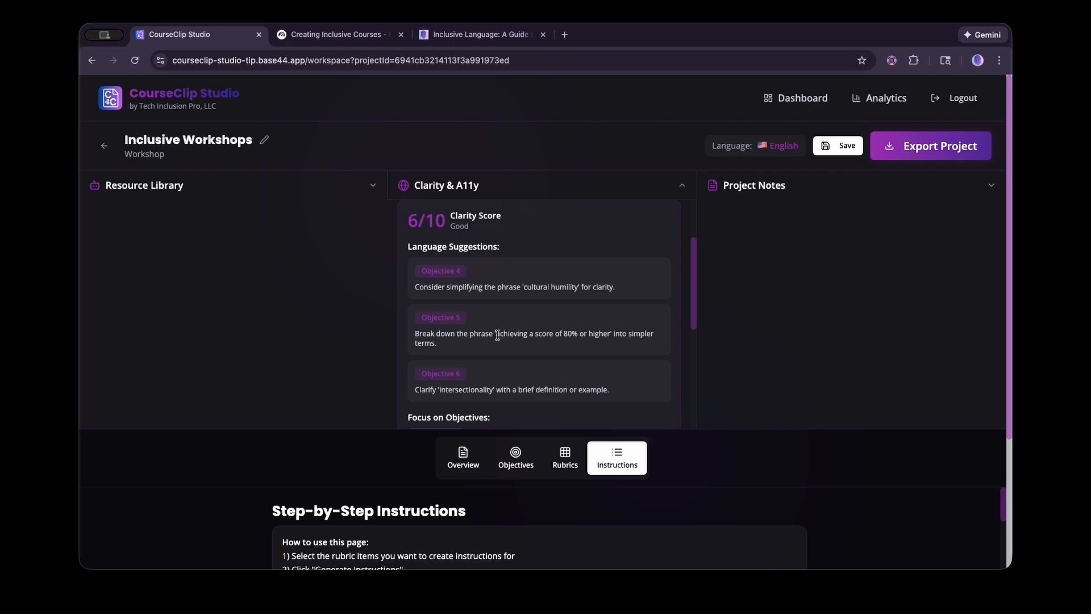
pyautogui.scroll(-2, 501, 316)
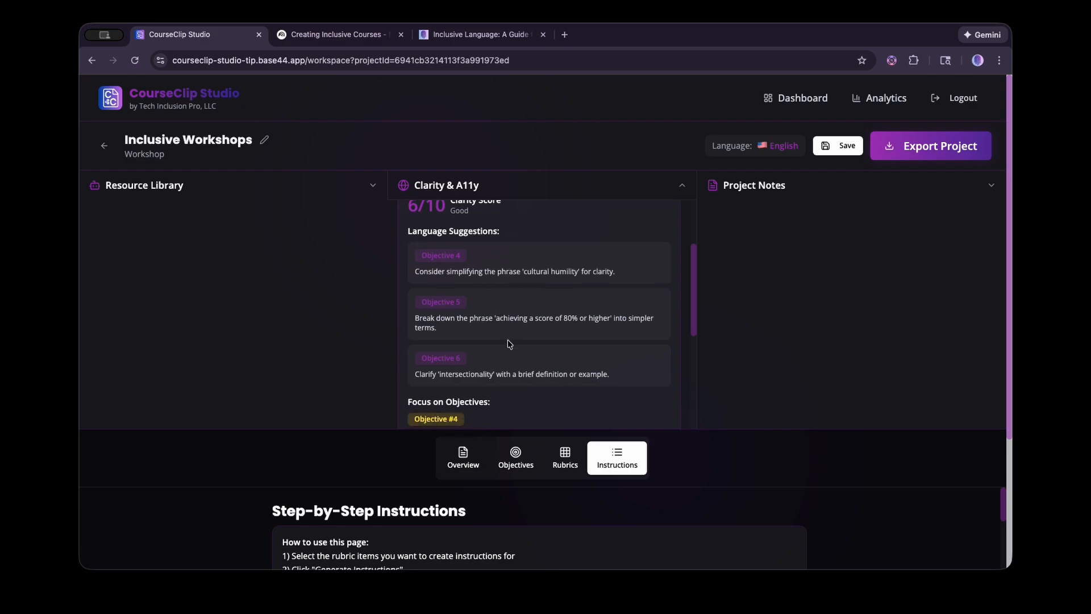
pyautogui.scroll(-2, 506, 339)
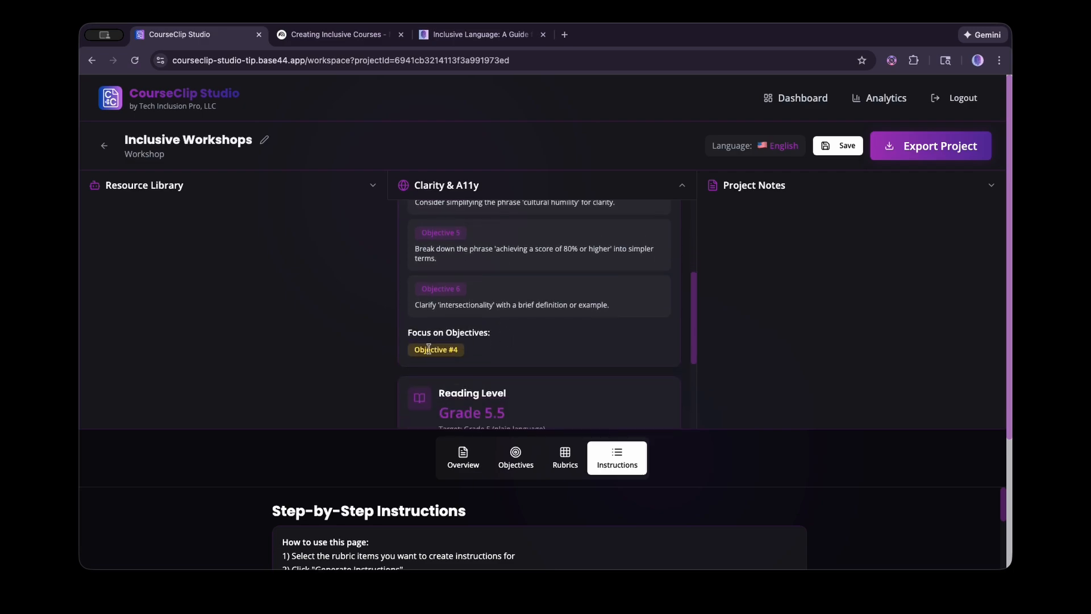
pyautogui.scroll(-4, 538, 338)
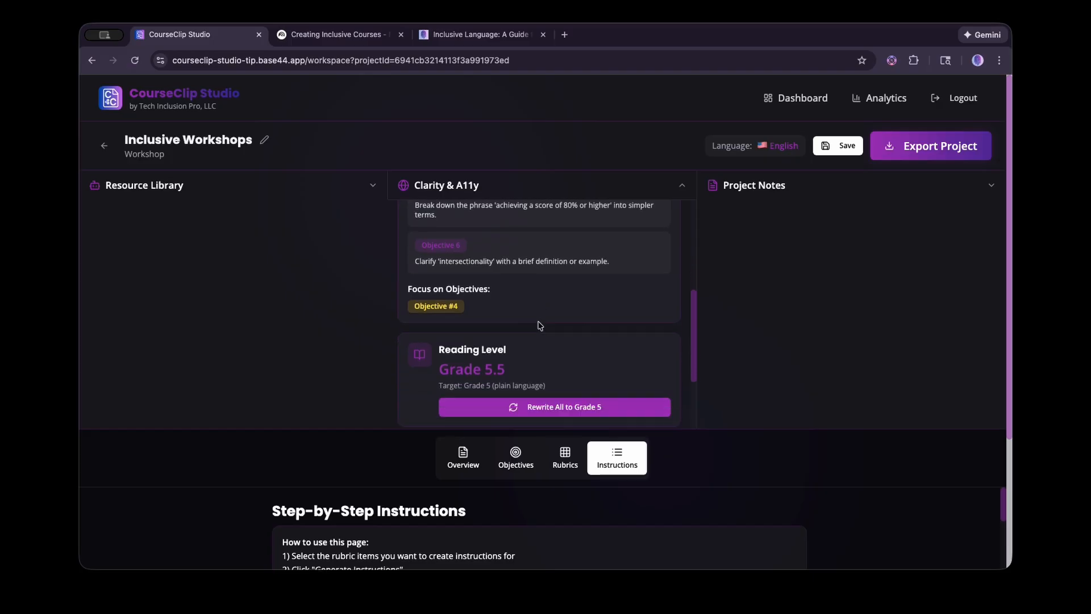
pyautogui.scroll(7, 534, 319)
pyautogui.scroll(2, 529, 316)
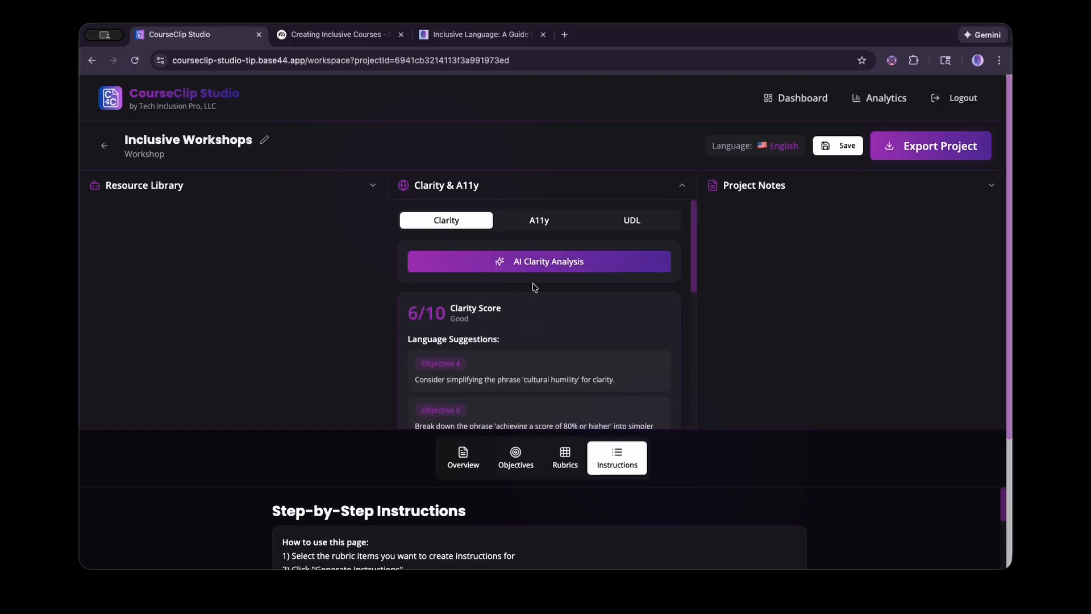
# Run the accessibility (A11y) assessment on the project and examine its WCAG 2.1 AA score.
pyautogui.click(539, 221)
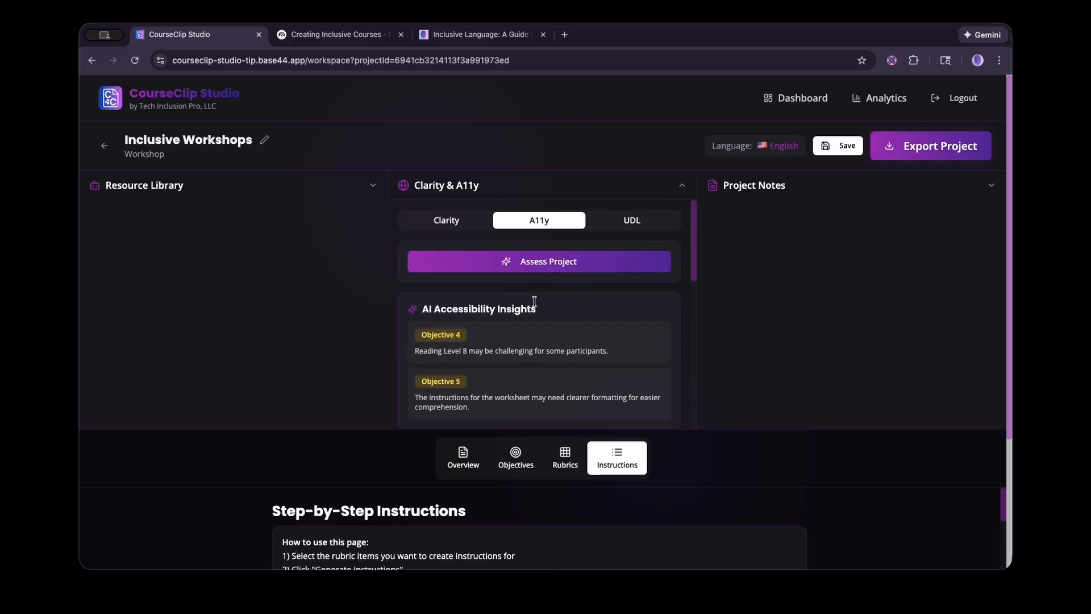
pyautogui.click(538, 268)
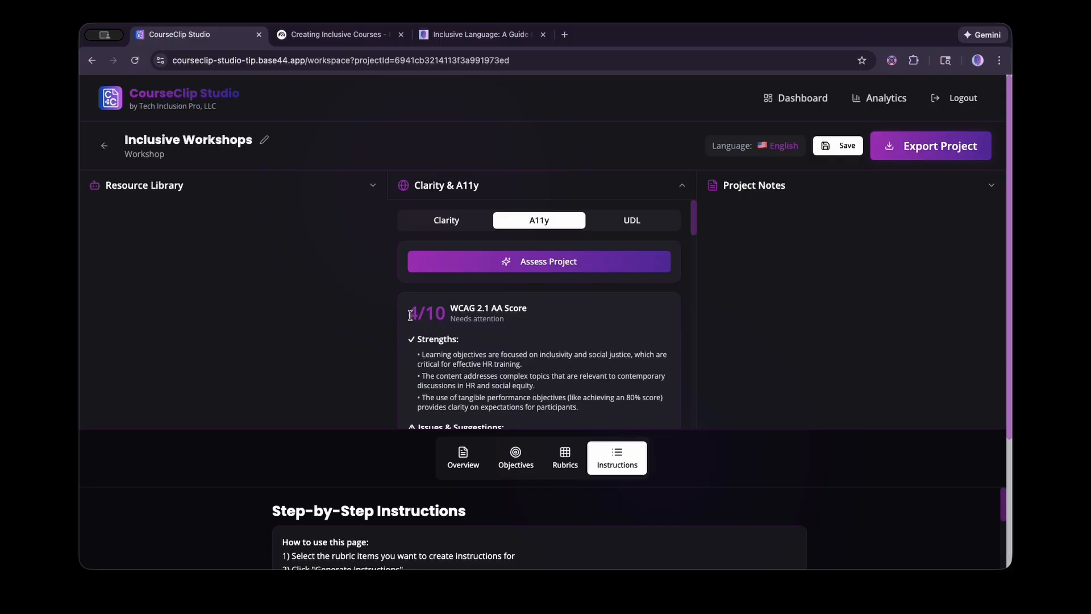
pyautogui.moveTo(411, 315); pyautogui.dragTo(458, 314)
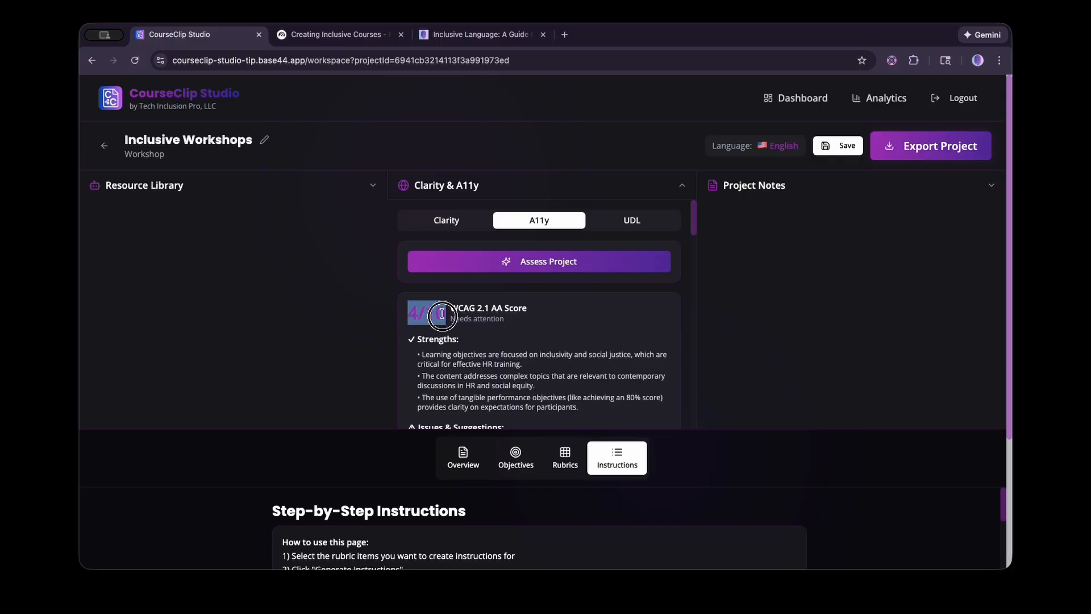
pyautogui.click(566, 311)
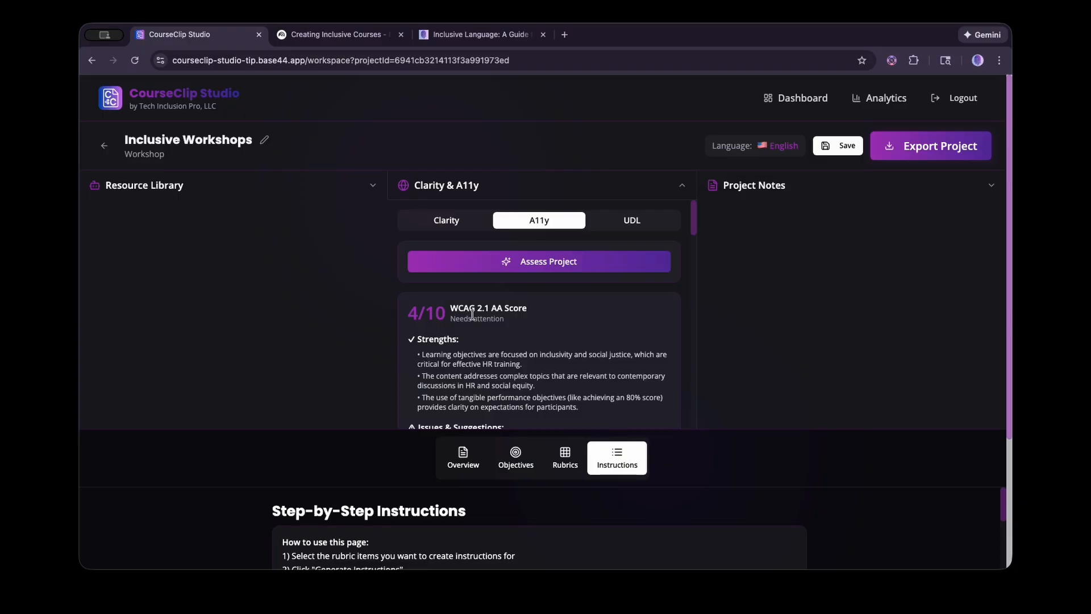
pyautogui.moveTo(451, 312); pyautogui.dragTo(528, 310)
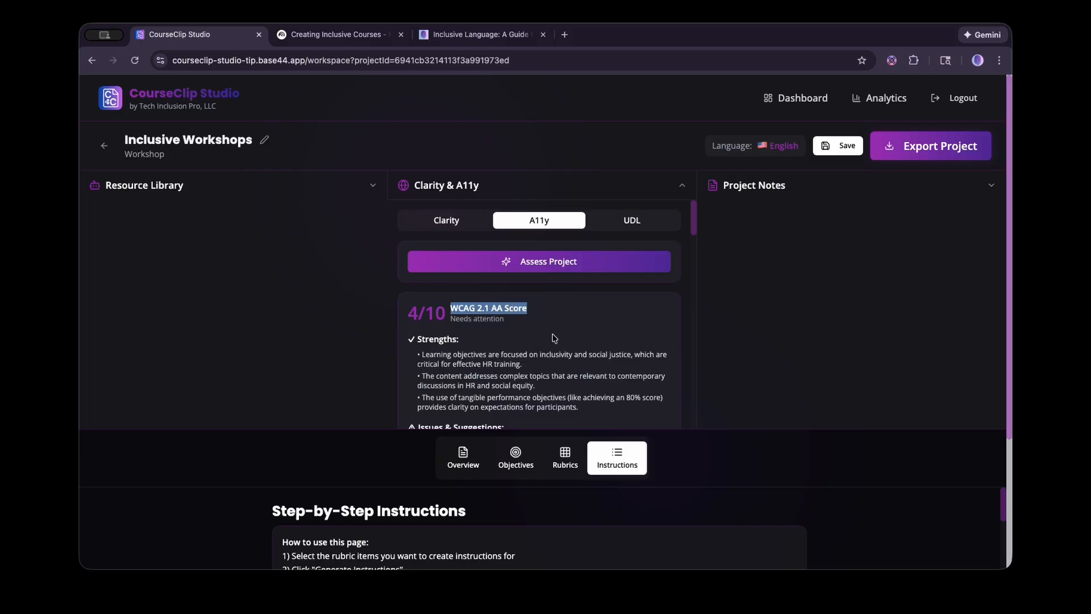
pyautogui.click(555, 330)
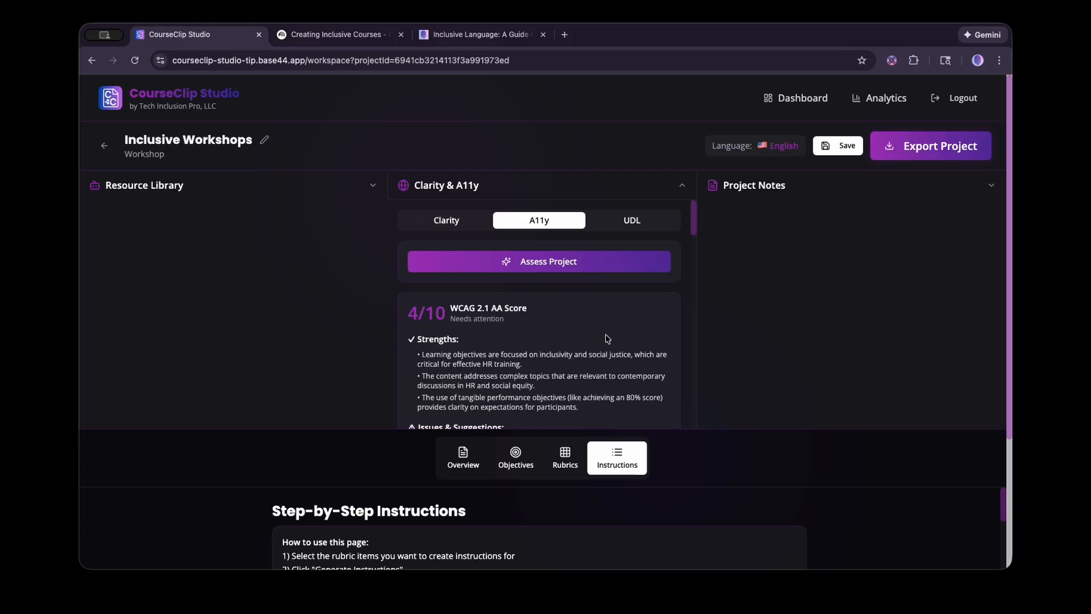
# Read through the accessibility assessment's strengths, issues and suggested fixes down to the option to re-assess the project.
pyautogui.scroll(-2, 593, 328)
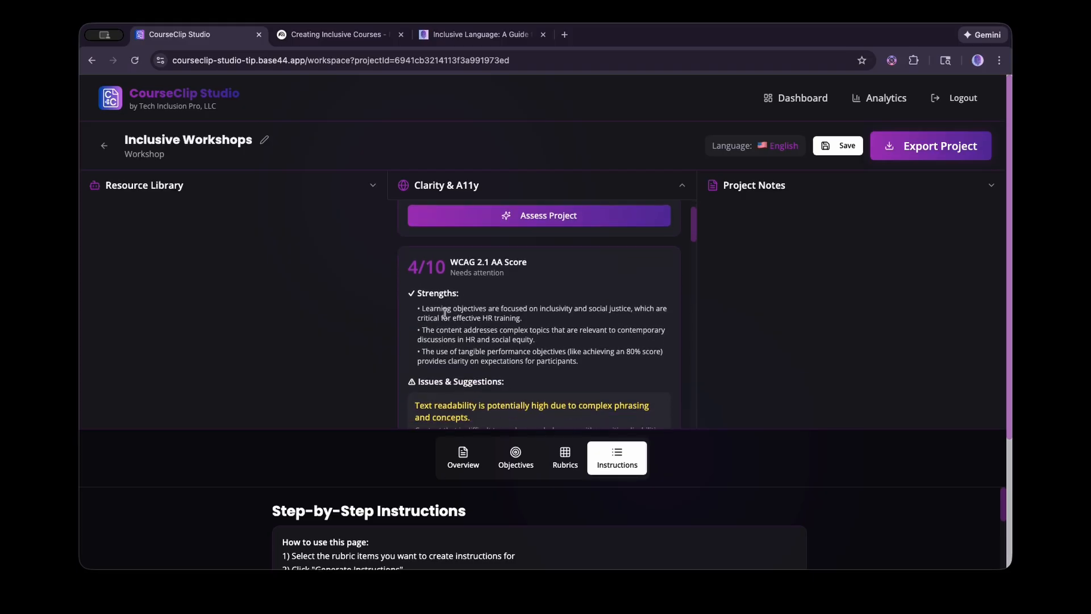
pyautogui.moveTo(419, 309); pyautogui.dragTo(597, 362)
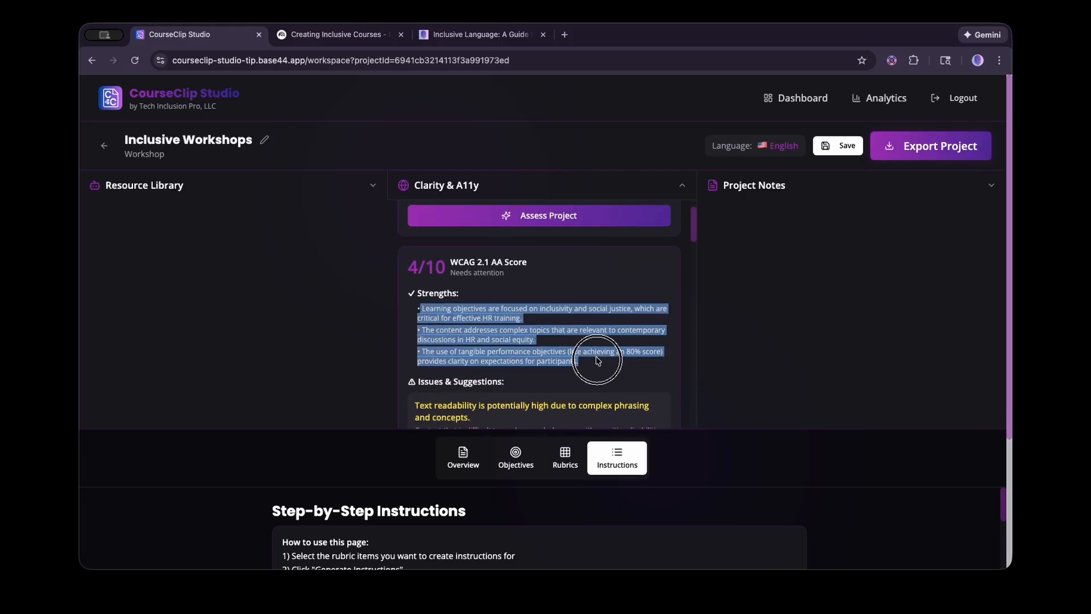
pyautogui.click(598, 362)
pyautogui.scroll(-3, 574, 340)
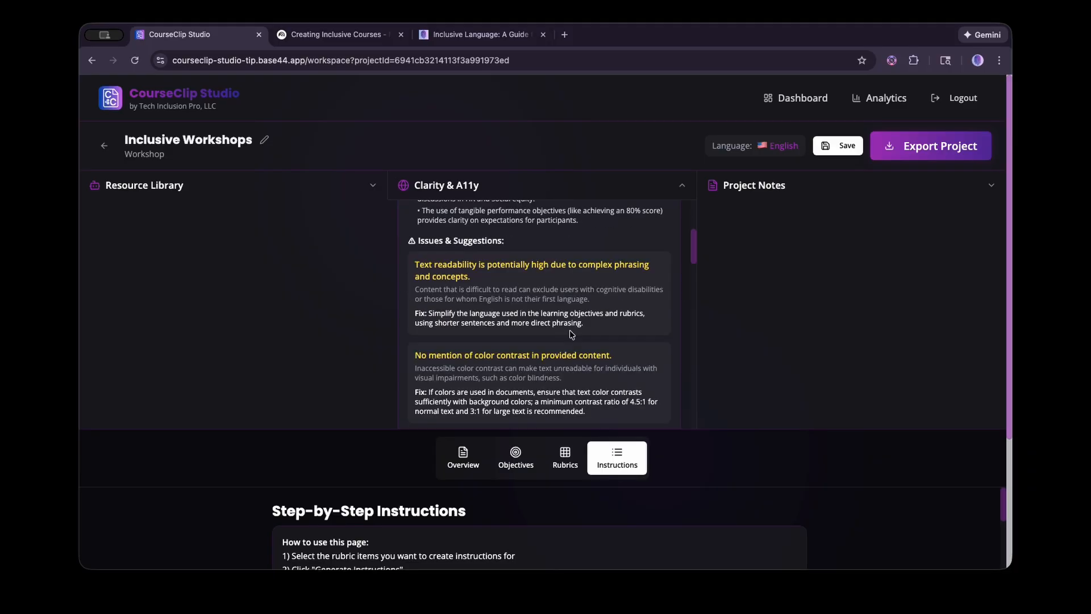
pyautogui.click(417, 267)
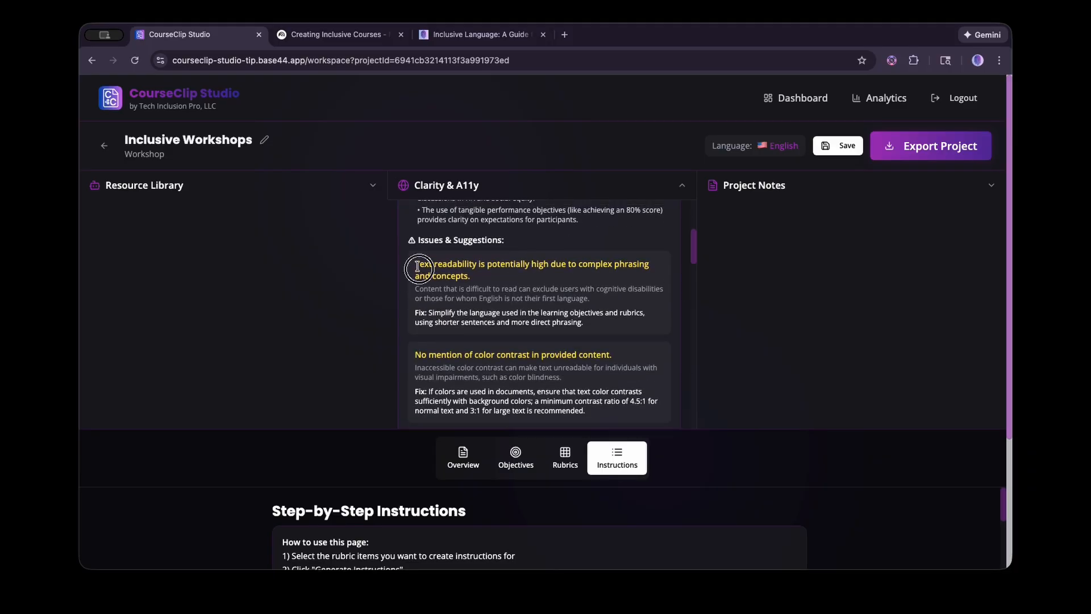
pyautogui.moveTo(417, 267); pyautogui.dragTo(578, 340)
pyautogui.click(578, 340)
pyautogui.scroll(-5, 578, 340)
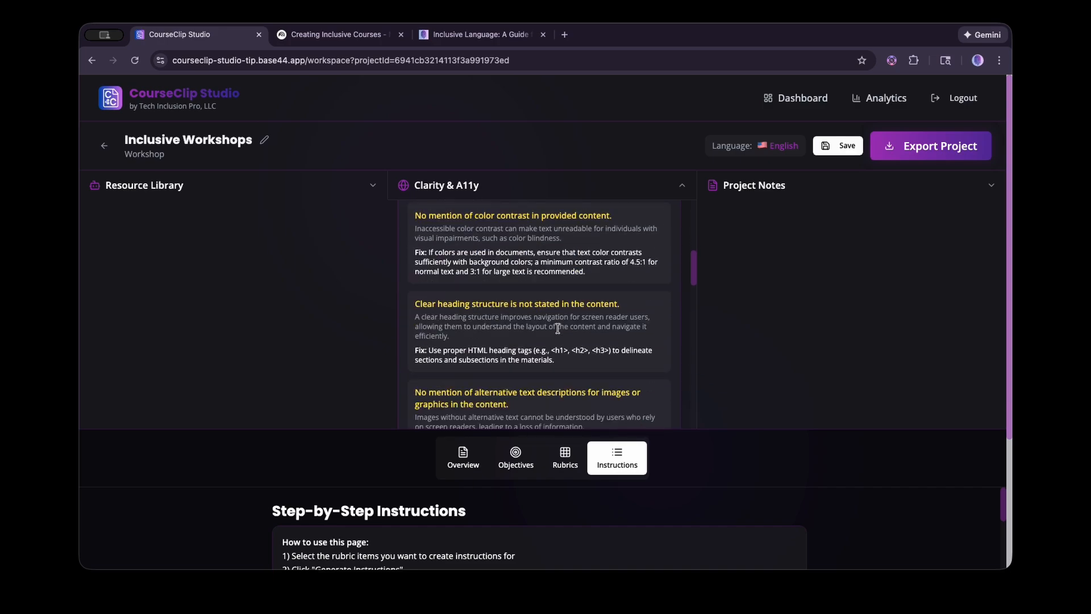
pyautogui.scroll(-12, 558, 328)
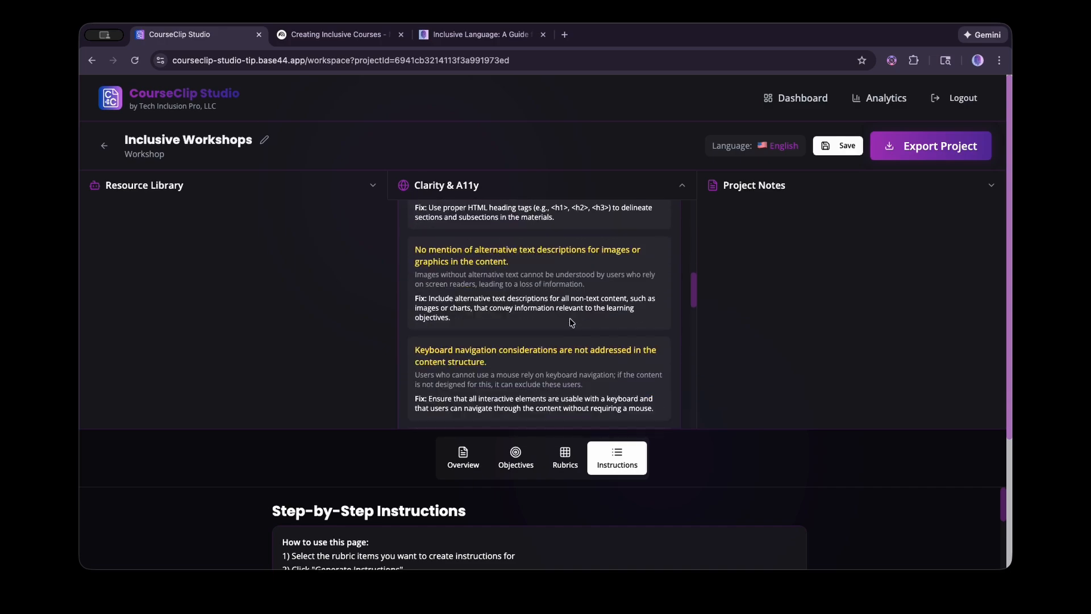
pyautogui.scroll(-4, 568, 318)
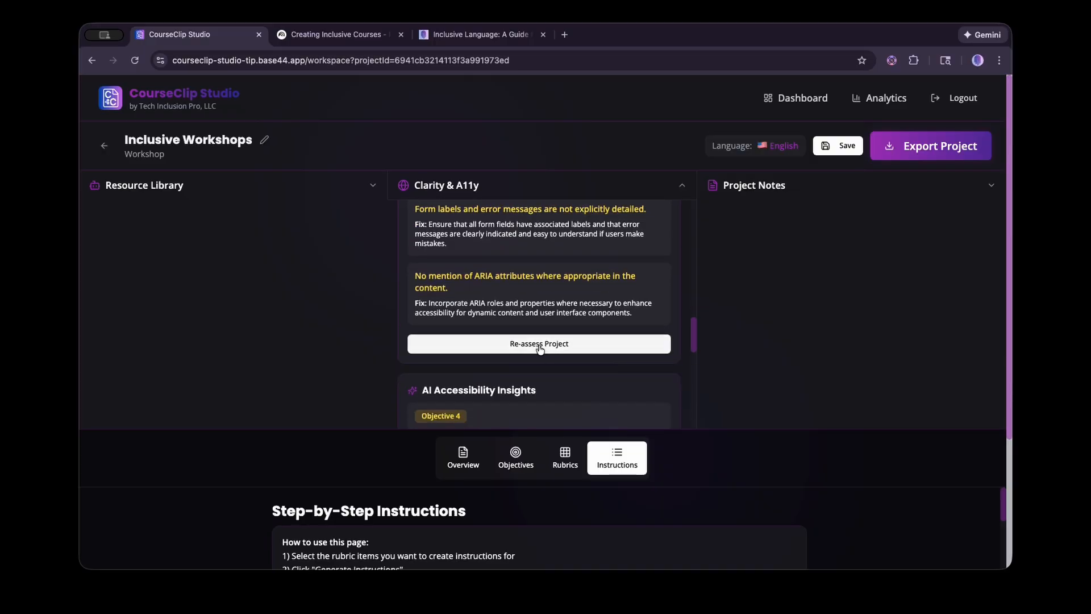
# Run the UDL assessment on the project and review its alignment score and feedback on representation, engagement, and action and expression.
pyautogui.click(540, 344)
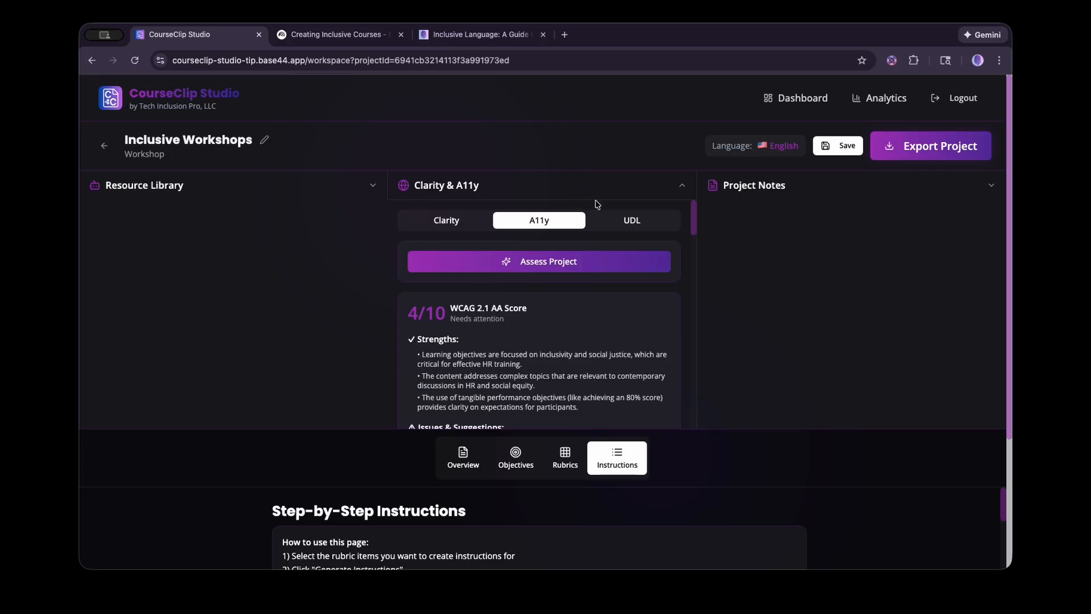
pyautogui.click(632, 222)
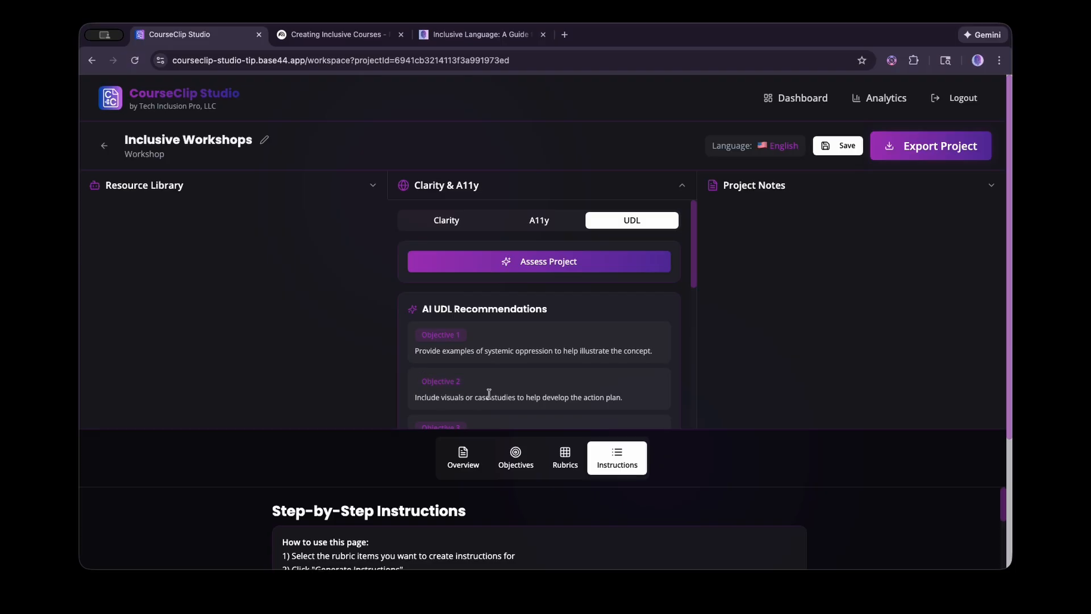
pyautogui.click(547, 266)
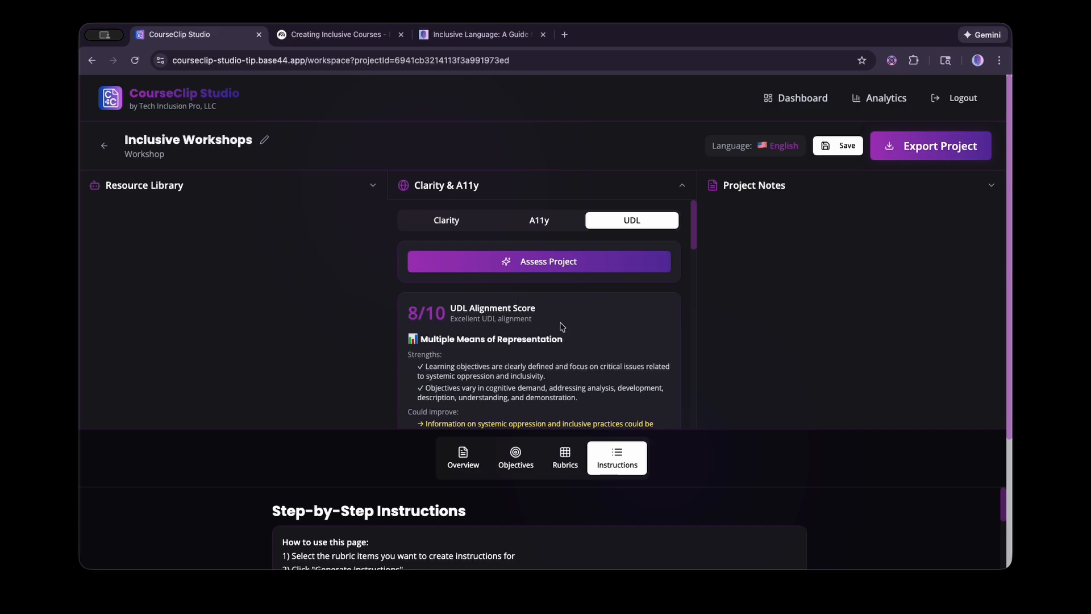
pyautogui.scroll(-1, 586, 330)
pyautogui.scroll(-2, 586, 331)
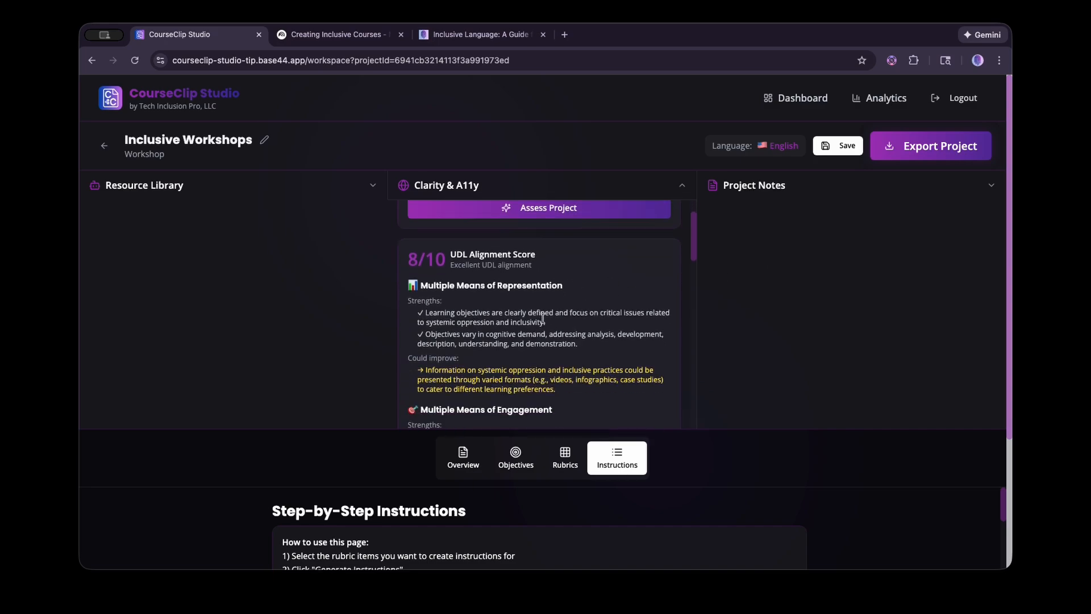
pyautogui.scroll(-5, 480, 295)
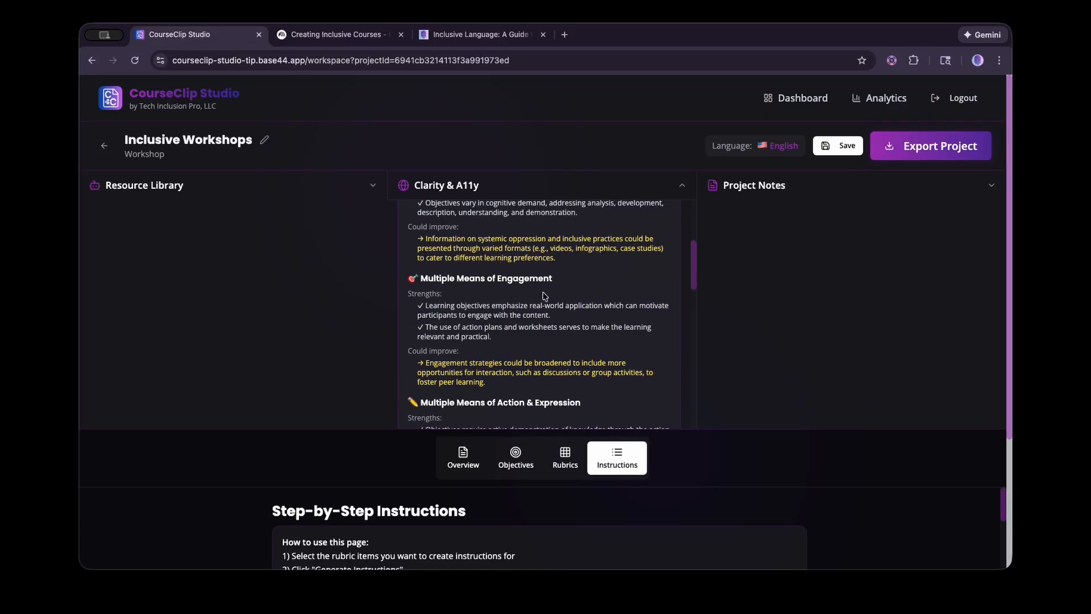
pyautogui.scroll(-1, 549, 296)
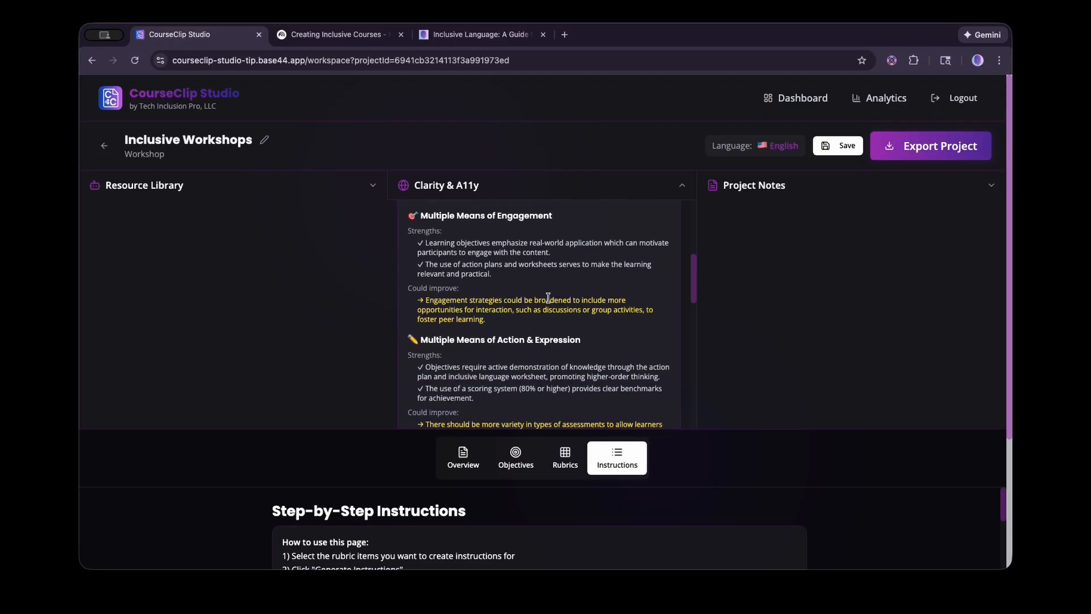
pyautogui.scroll(8, 548, 298)
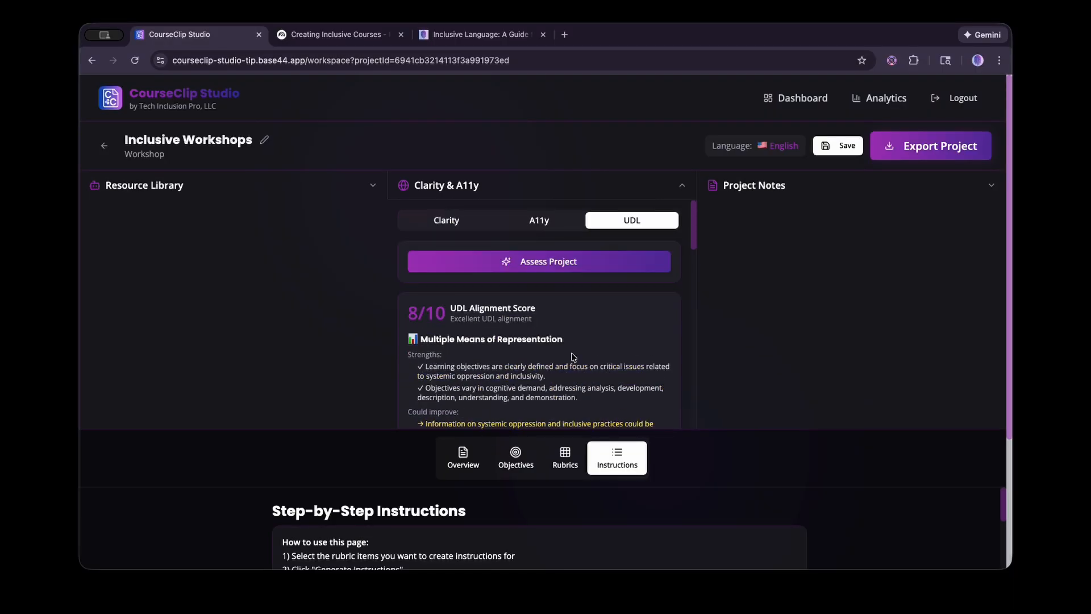
# Reread the UDL assessment's strengths and improvement suggestions, highlighting the one about presenting information in varied formats.
pyautogui.scroll(-2, 573, 357)
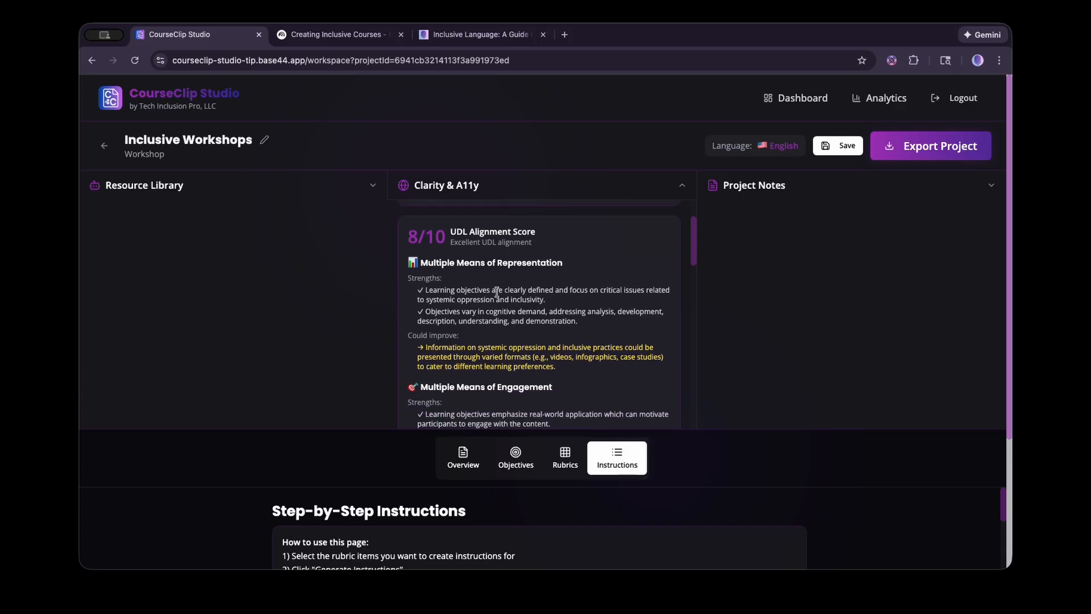
pyautogui.scroll(-2, 517, 315)
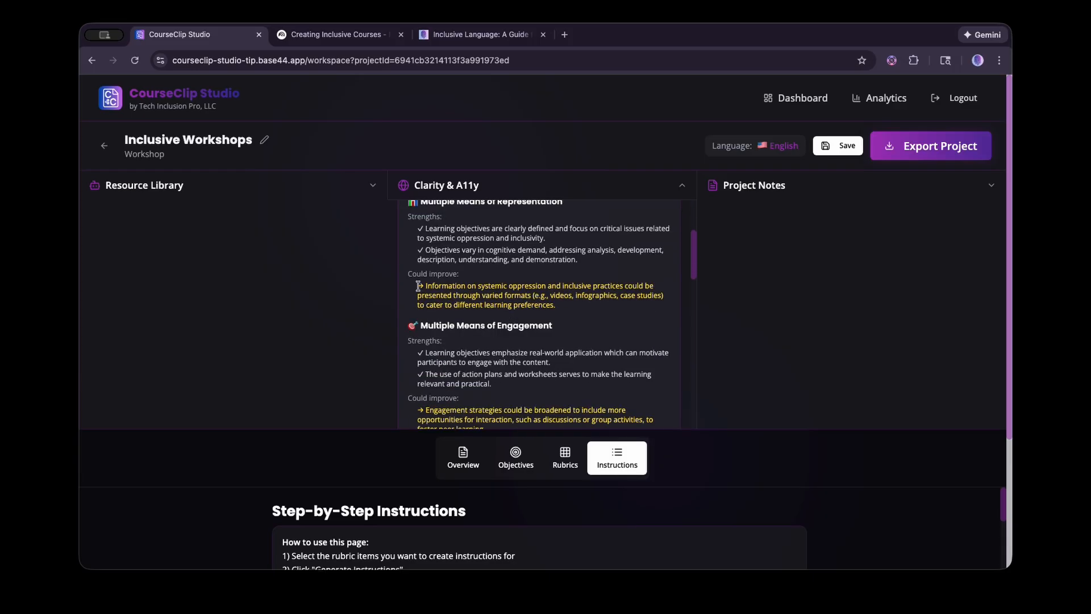
pyautogui.moveTo(424, 286); pyautogui.dragTo(542, 296)
pyautogui.scroll(-7, 522, 341)
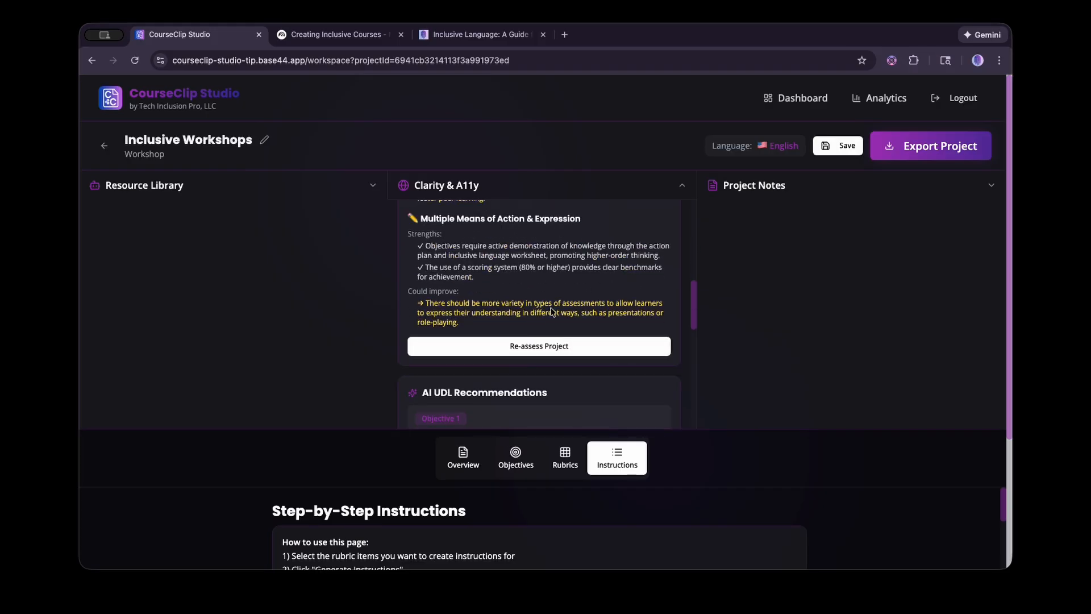
pyautogui.scroll(7, 578, 294)
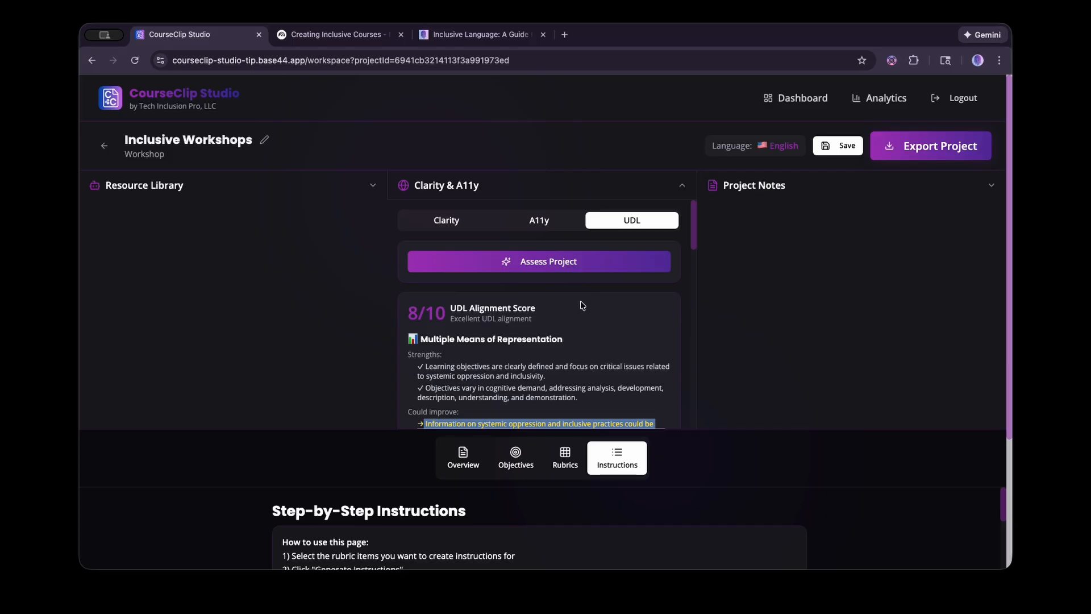
pyautogui.click(581, 305)
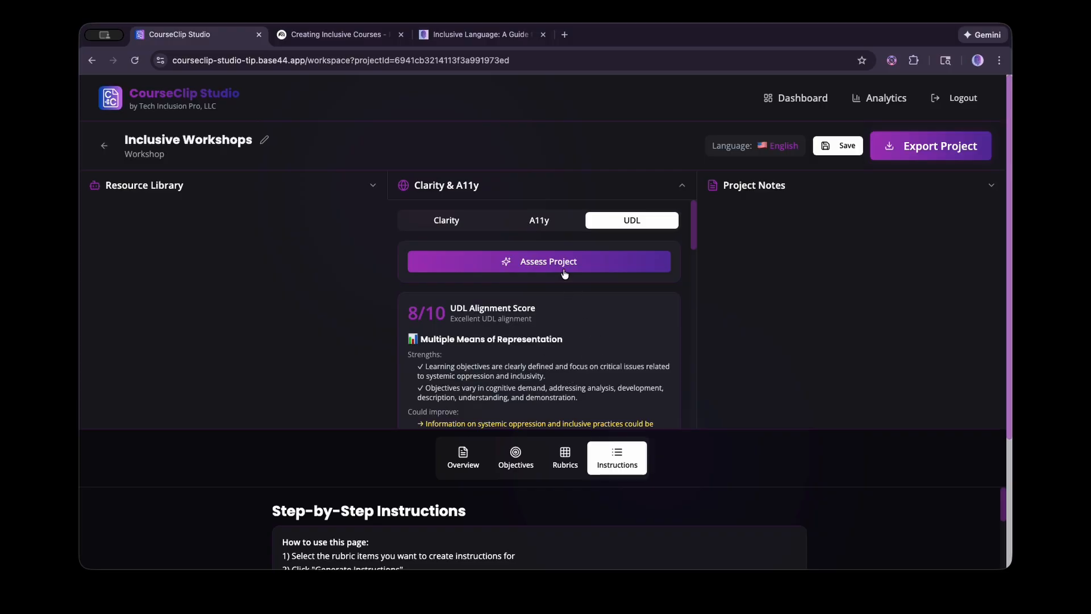
# Save the Inclusive Workshops project and export it, opening the downloaded .doc file in Word.
pyautogui.click(842, 146)
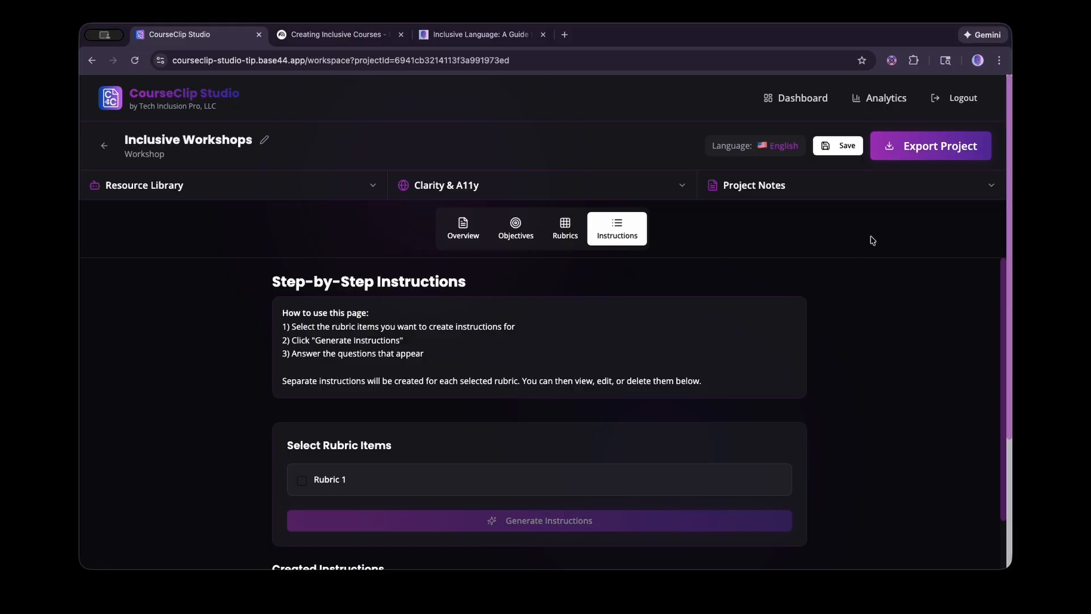
pyautogui.click(918, 148)
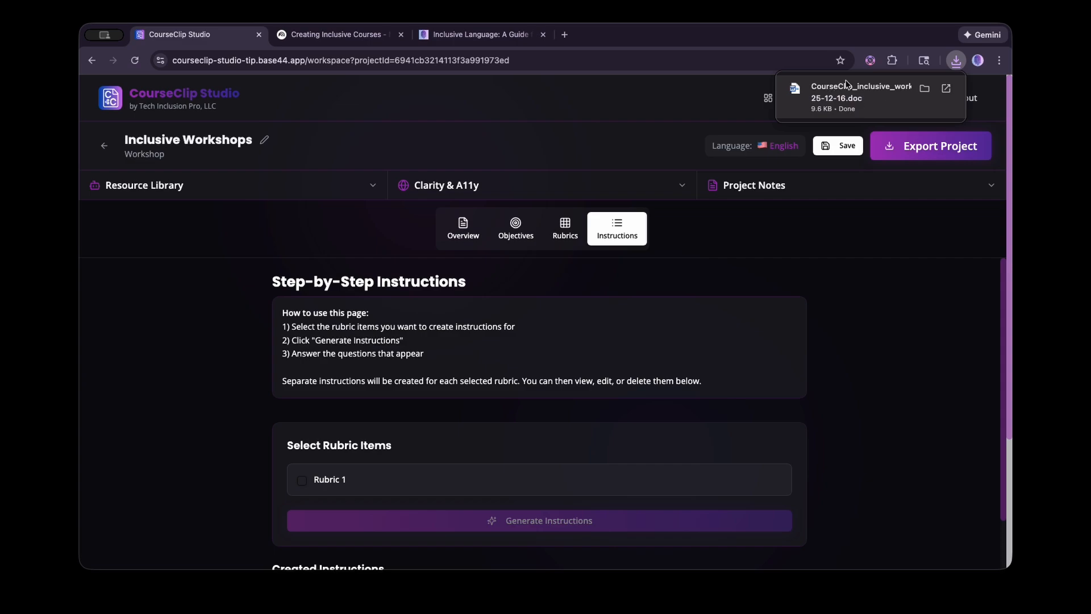
pyautogui.click(823, 105)
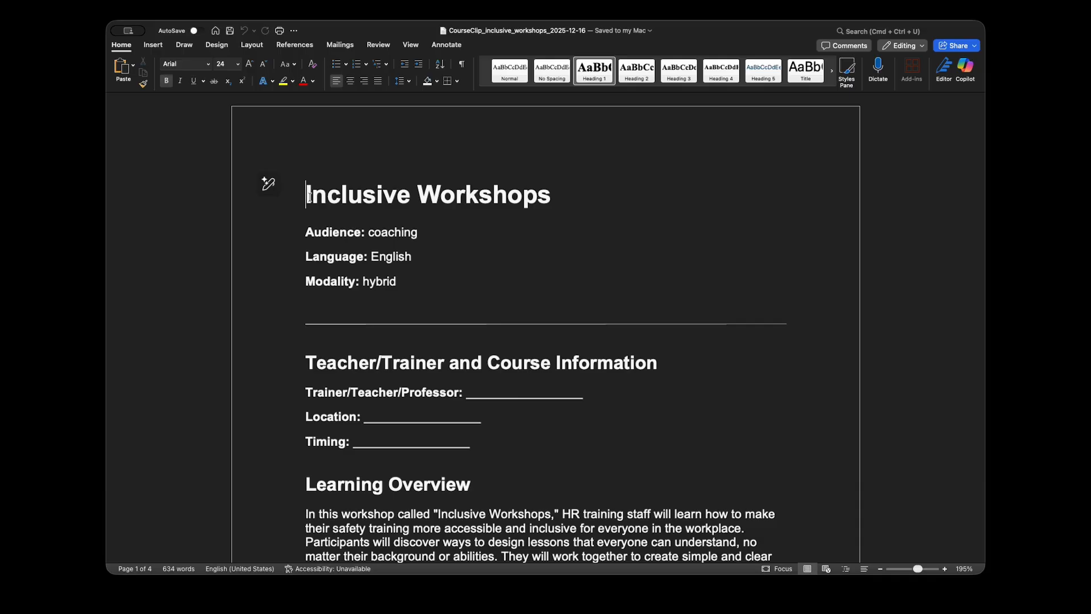
# Look through the exported document's overview, objectives, rubric table, examples and reflection question down to the closing credit and accessibility lines.
pyautogui.scroll(-5, 568, 287)
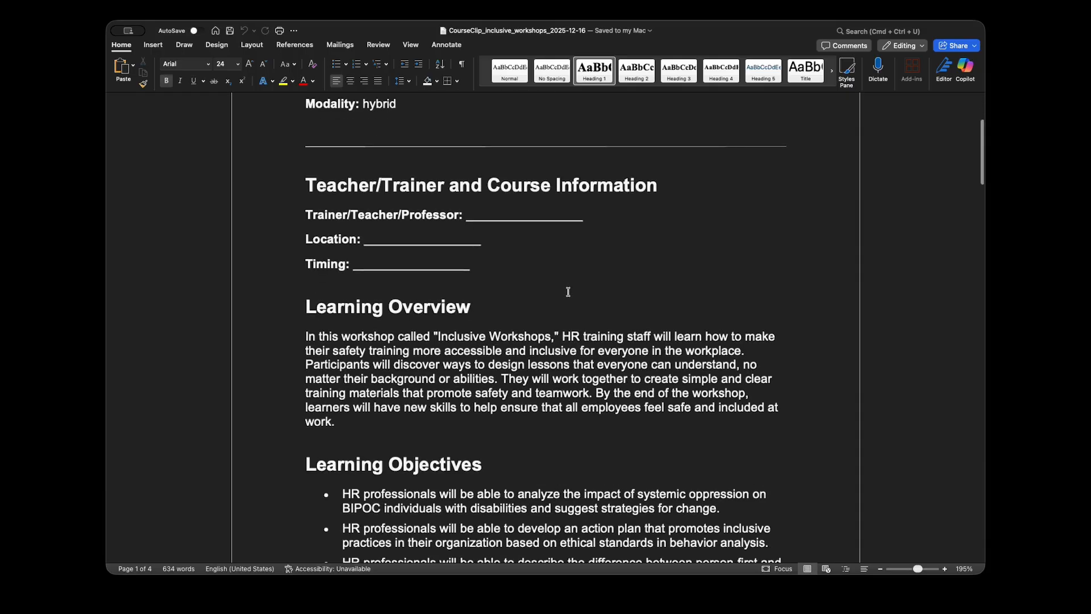
pyautogui.scroll(-3, 568, 292)
pyautogui.scroll(-10, 440, 260)
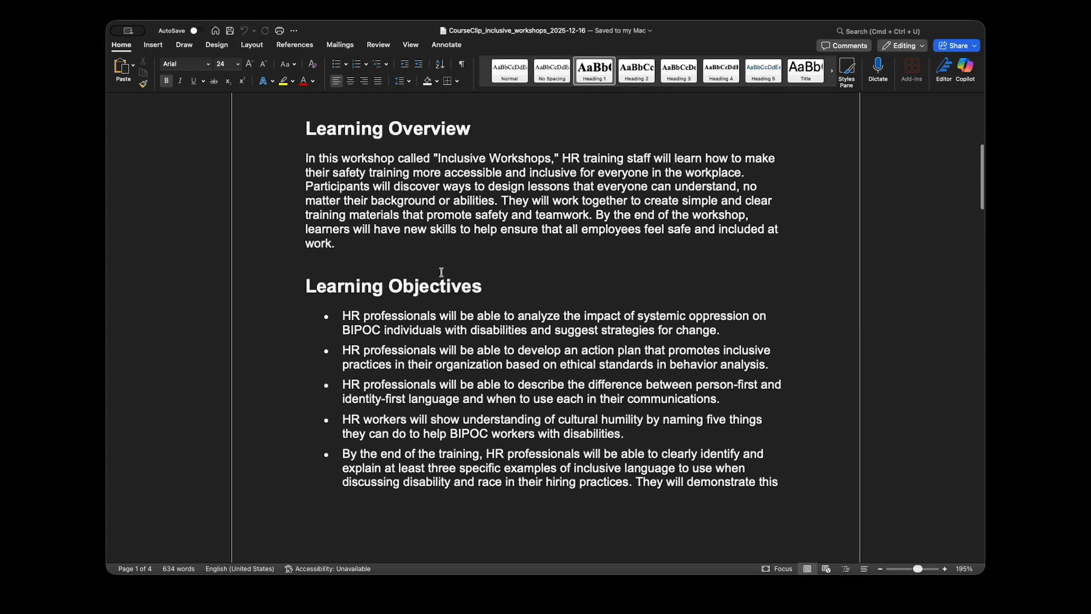
pyautogui.scroll(-20, 408, 325)
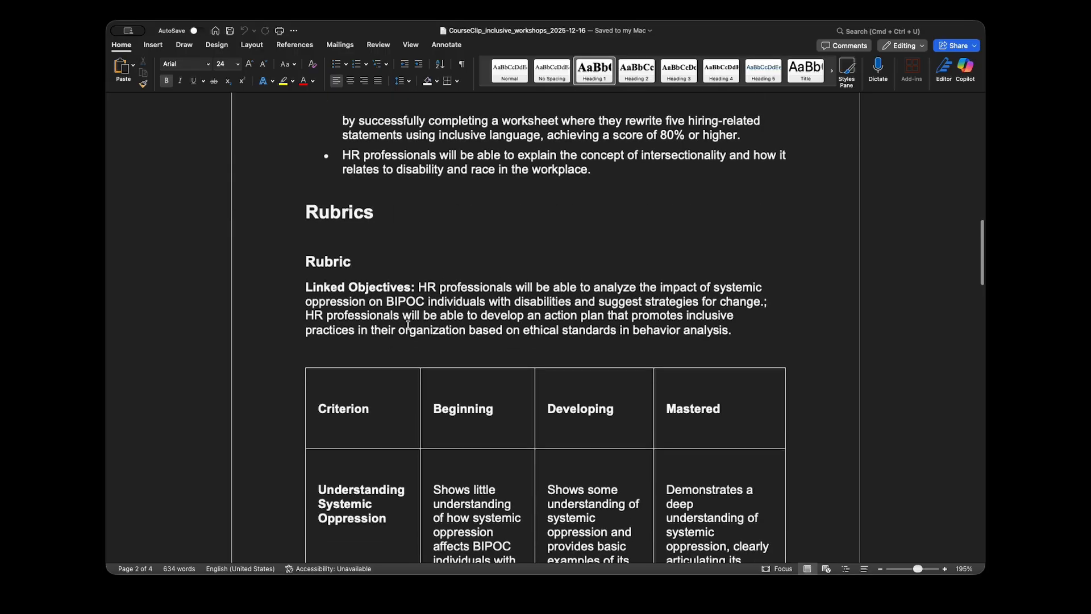
pyautogui.scroll(-20, 551, 336)
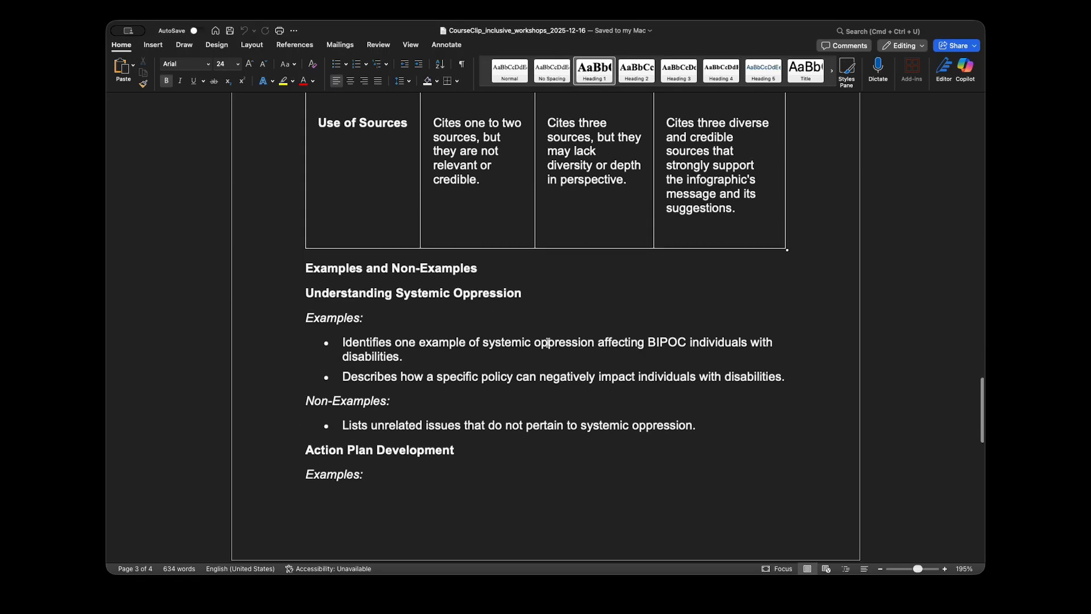
pyautogui.scroll(6, 541, 329)
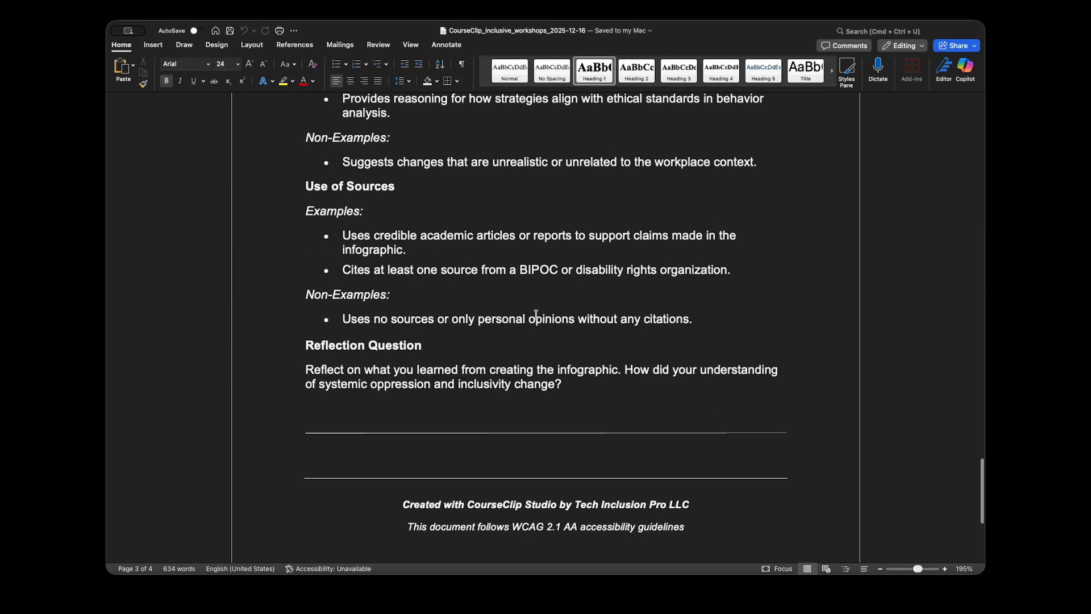
pyautogui.scroll(-2, 527, 341)
pyautogui.scroll(-4, 592, 363)
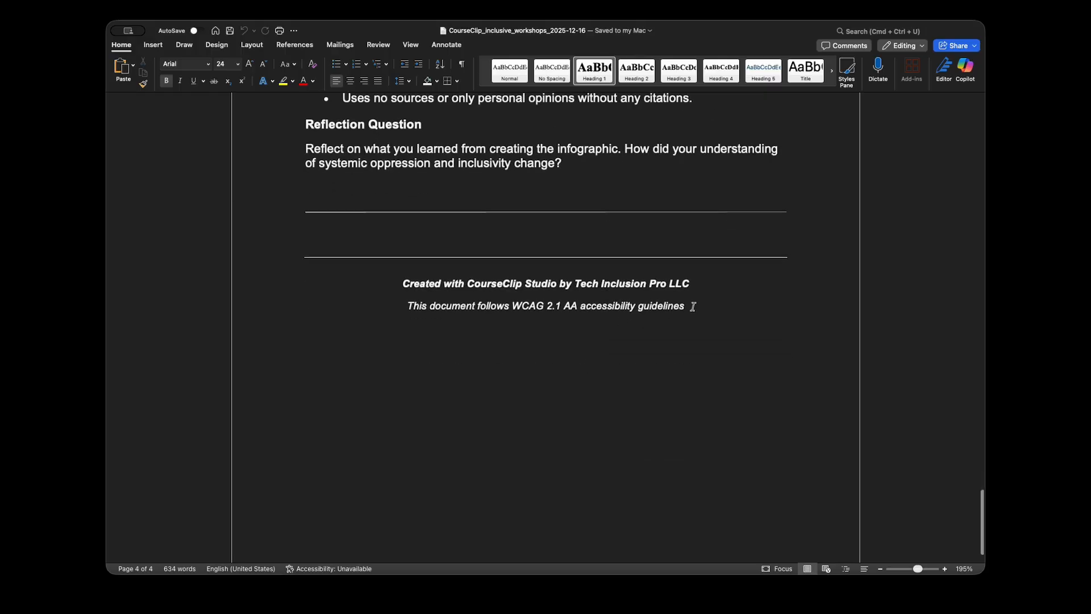
pyautogui.moveTo(694, 306); pyautogui.dragTo(416, 287)
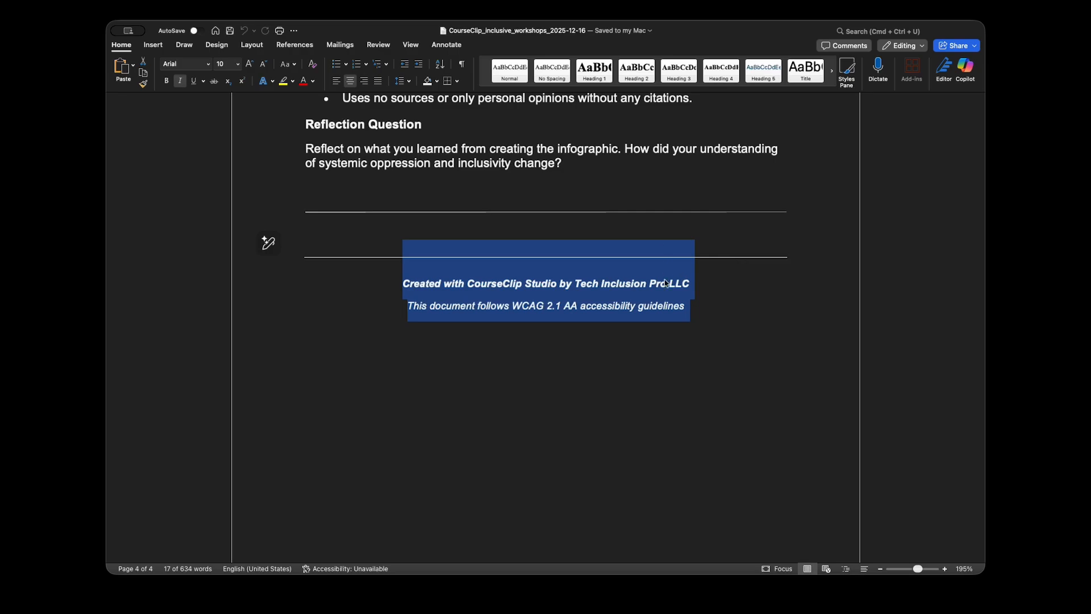
pyautogui.scroll(15, 479, 292)
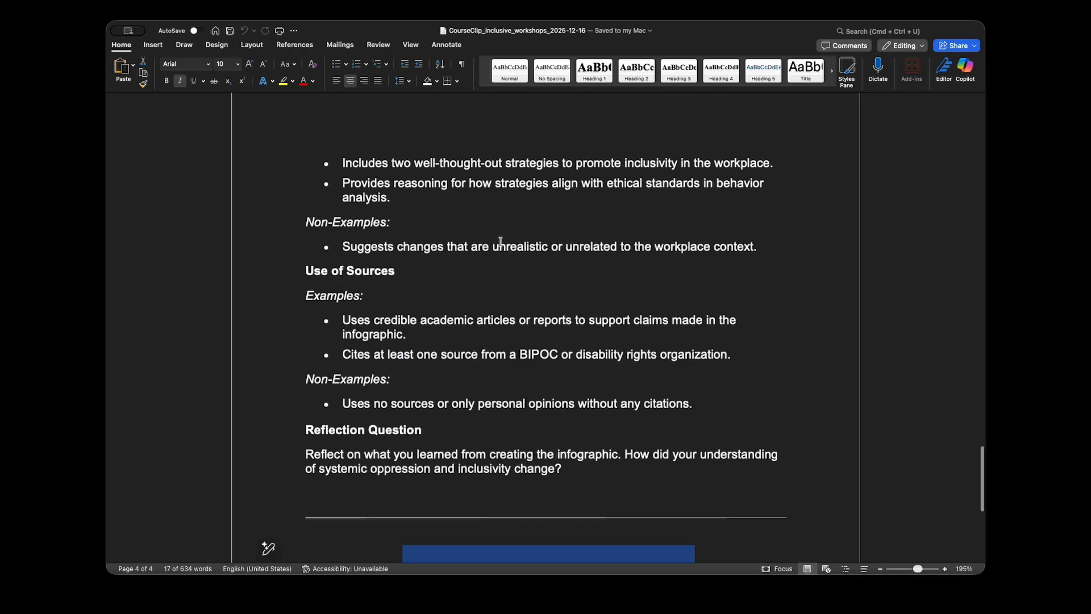
pyautogui.scroll(20, 437, 426)
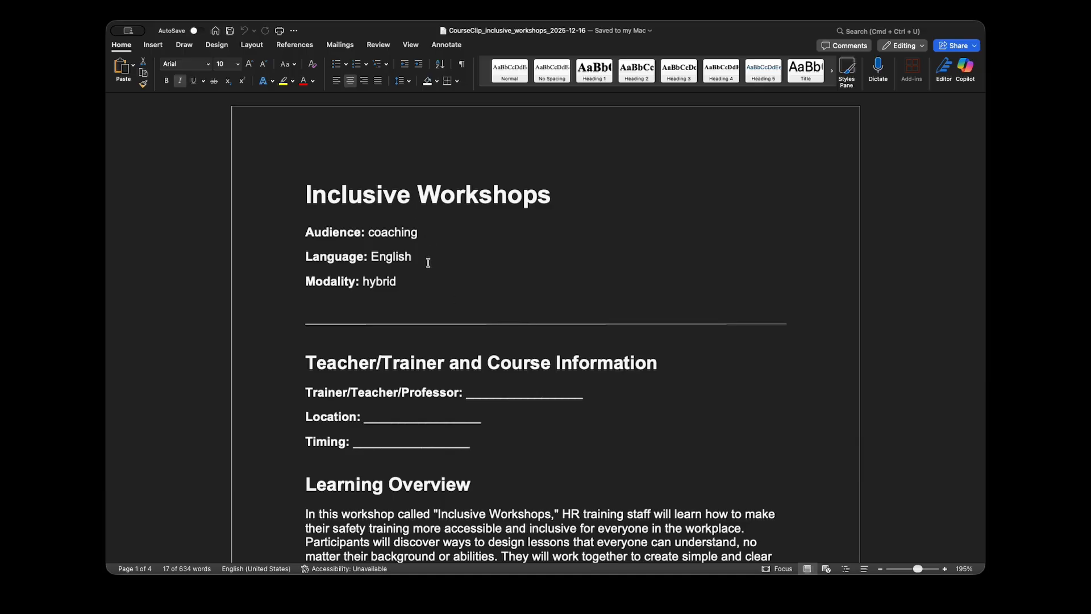
# Check the text styles applied to the document title, the two section headings below it and the overview paragraph.
pyautogui.click(336, 200)
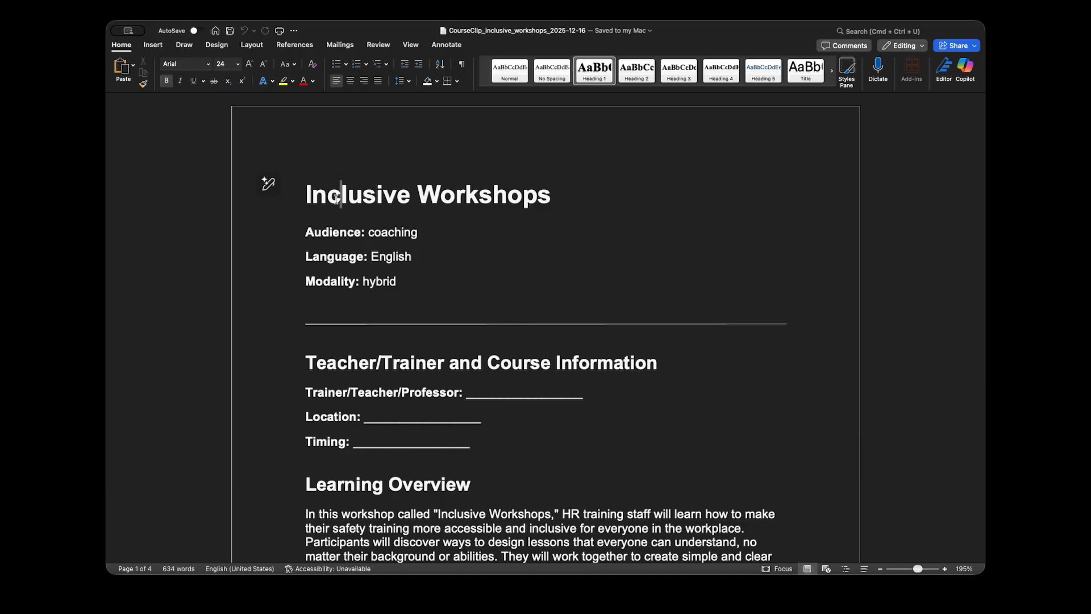
pyautogui.click(384, 367)
pyautogui.click(388, 482)
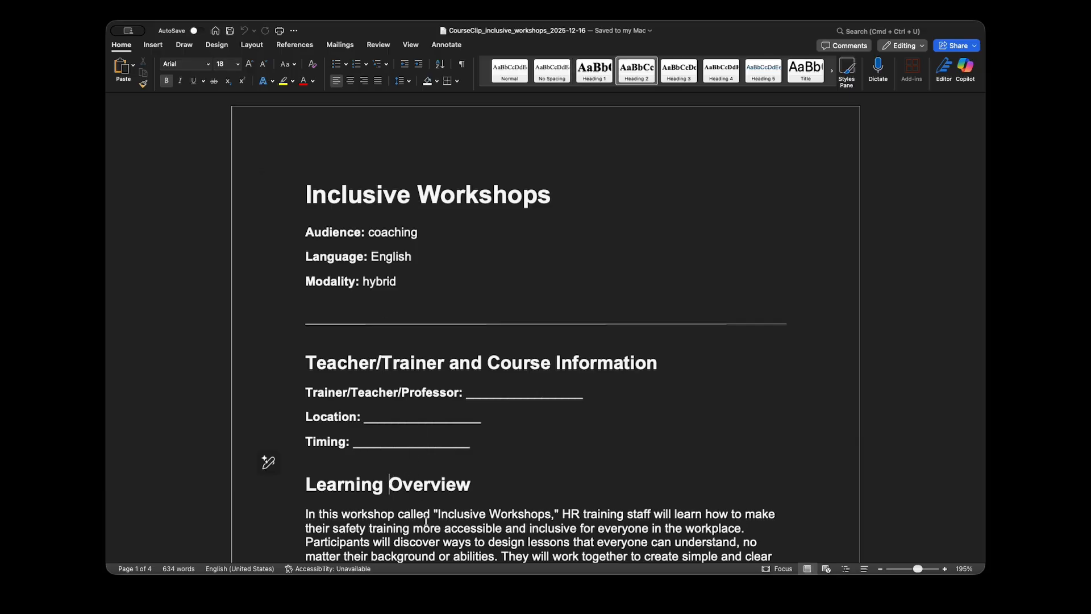
pyautogui.click(412, 551)
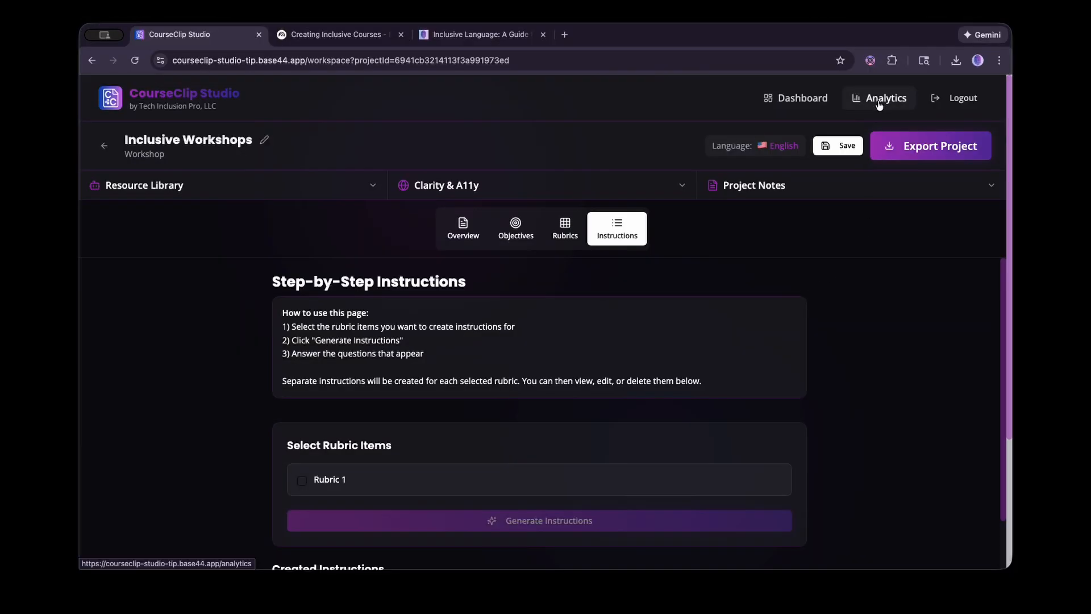
# In the CourseClip Studio dashboard, change the Inclusive Workshops project's status to Ready.
pyautogui.click(810, 102)
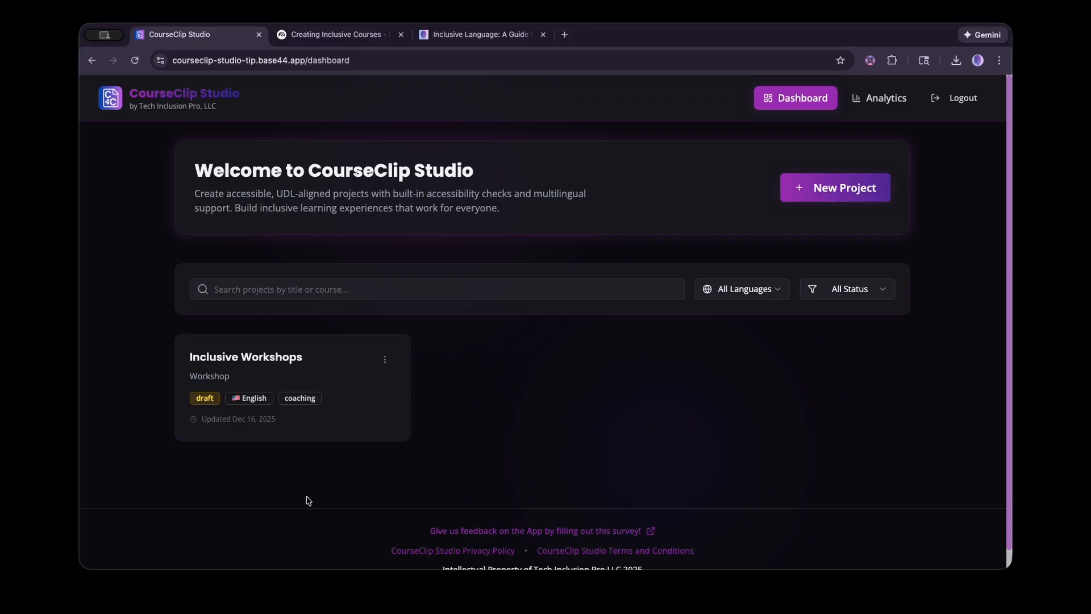
pyautogui.click(207, 405)
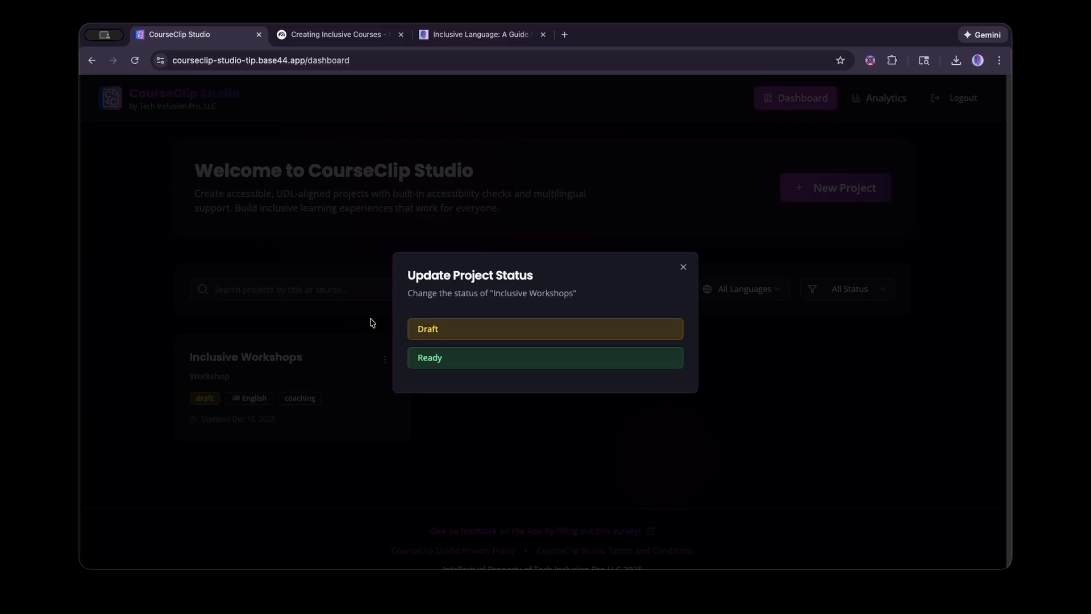
pyautogui.click(463, 359)
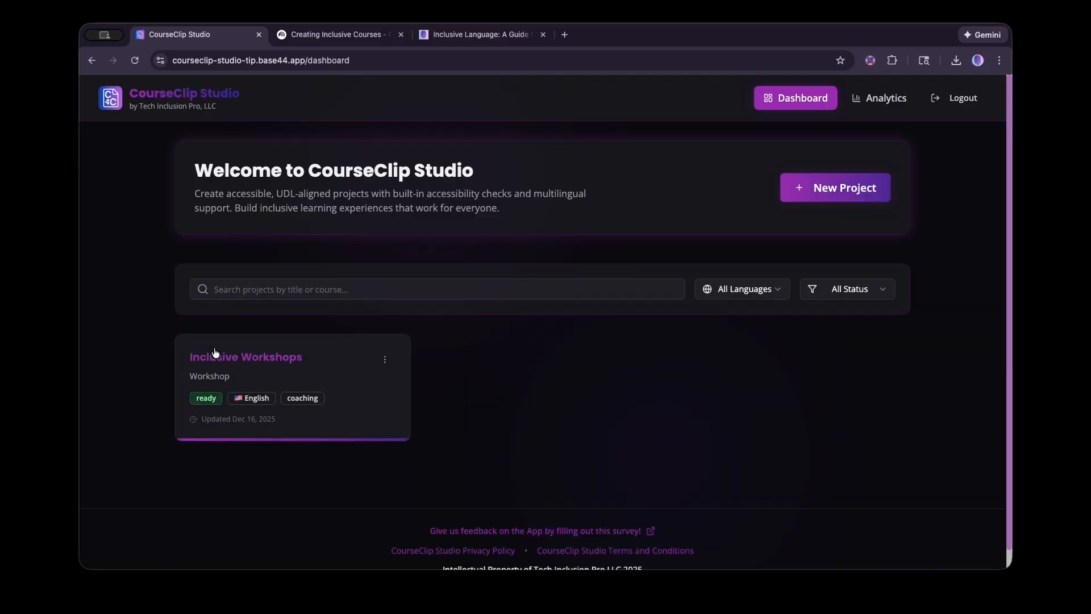
# Select the Inclusive Workshops project in Analytics and review its statistics down to the report export options.
pyautogui.click(877, 107)
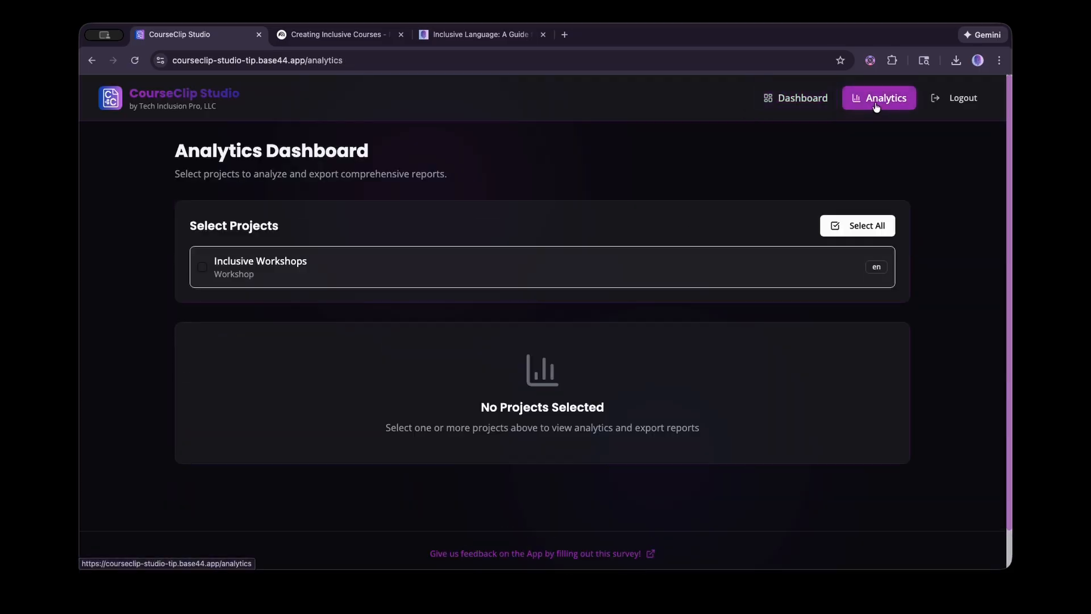
pyautogui.click(202, 268)
pyautogui.scroll(-3, 327, 351)
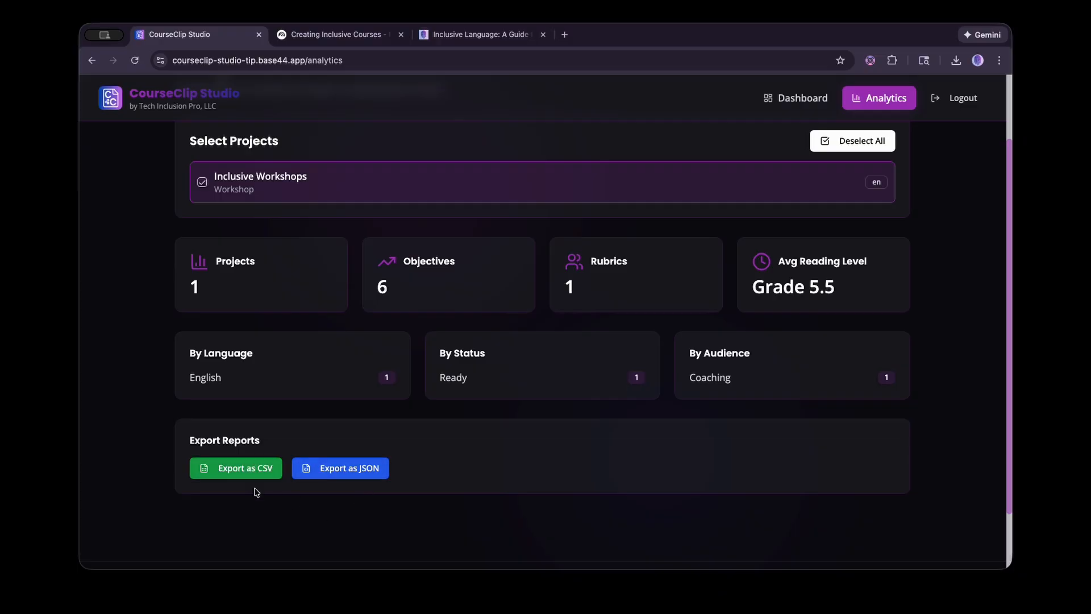
# Export the analytics report as CSV and examine its columns across the opened spreadsheet.
pyautogui.click(245, 469)
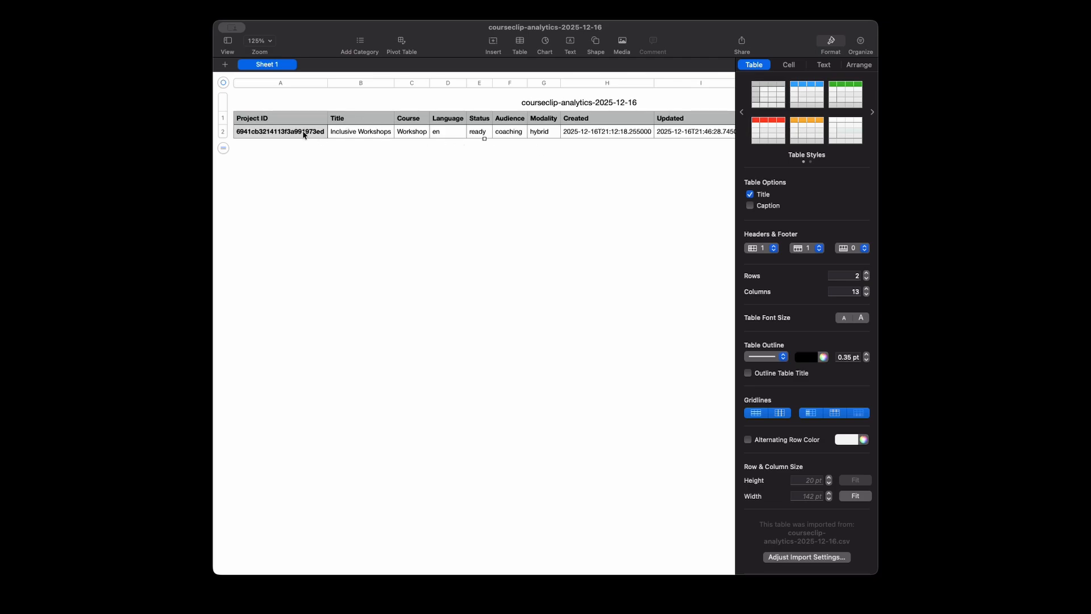
pyautogui.hscroll(3, 398, 131)
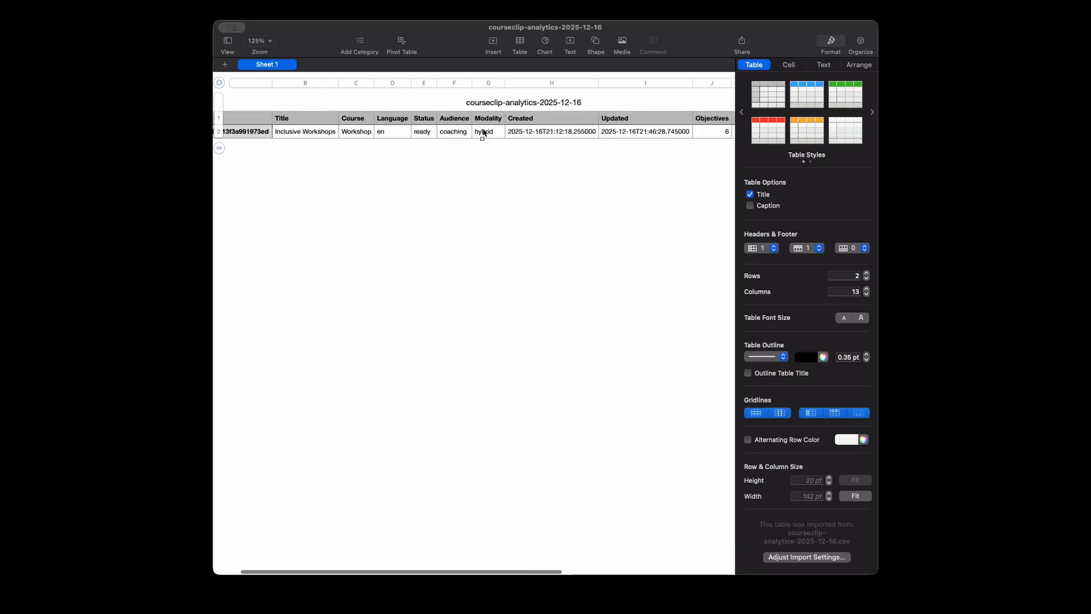
pyautogui.hscroll(10, 624, 133)
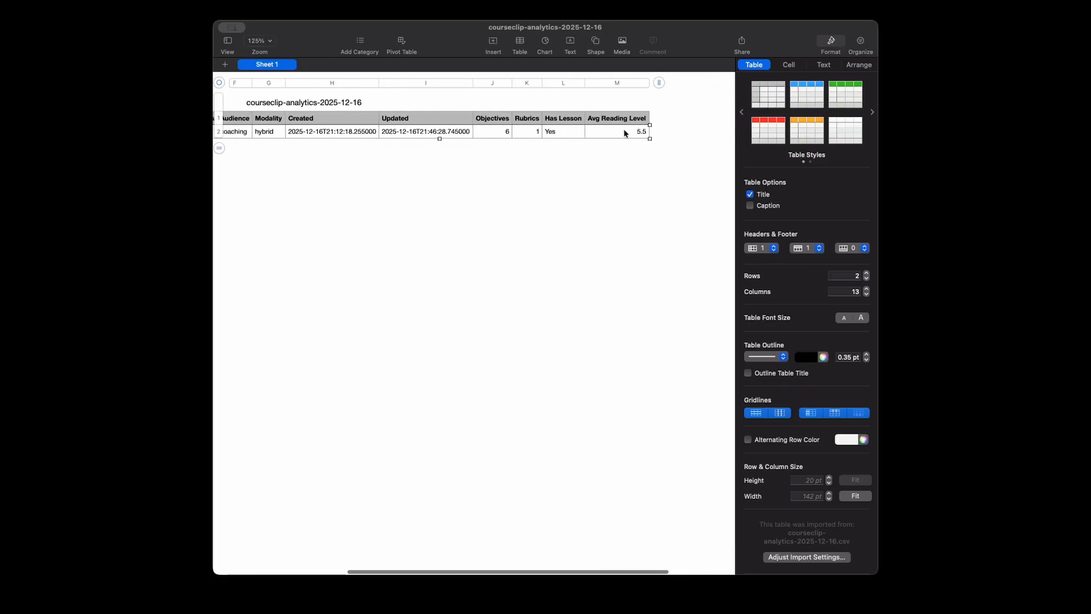
pyautogui.hscroll(-10, 624, 133)
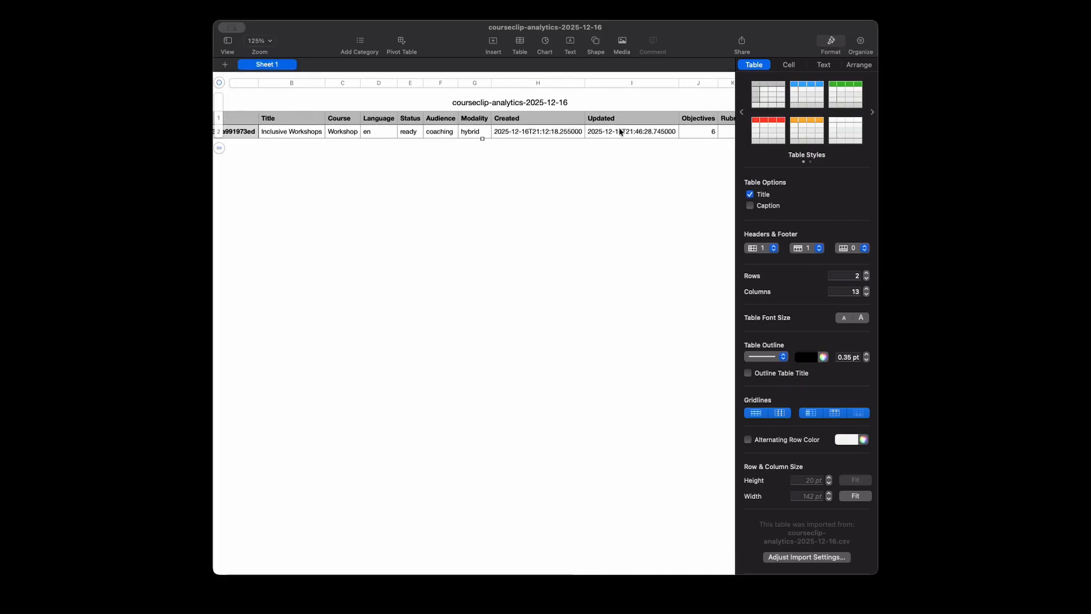